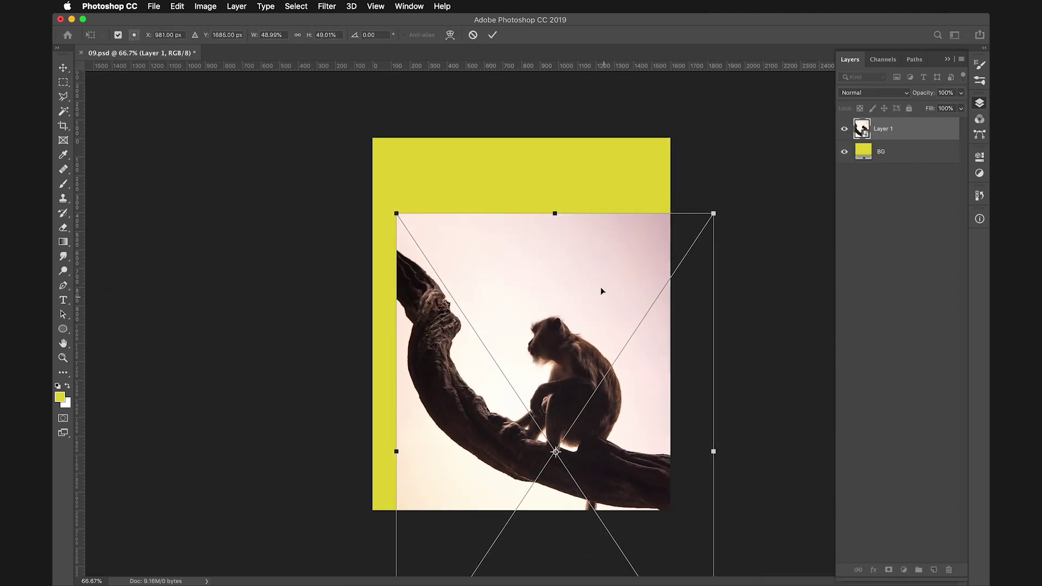
- Scale the monkey photo to fill the canvas and add a blended copy of the yellow background
{"action": "left_click_drag", "start_coordinate": [600, 292], "coordinate": [663, 216]}
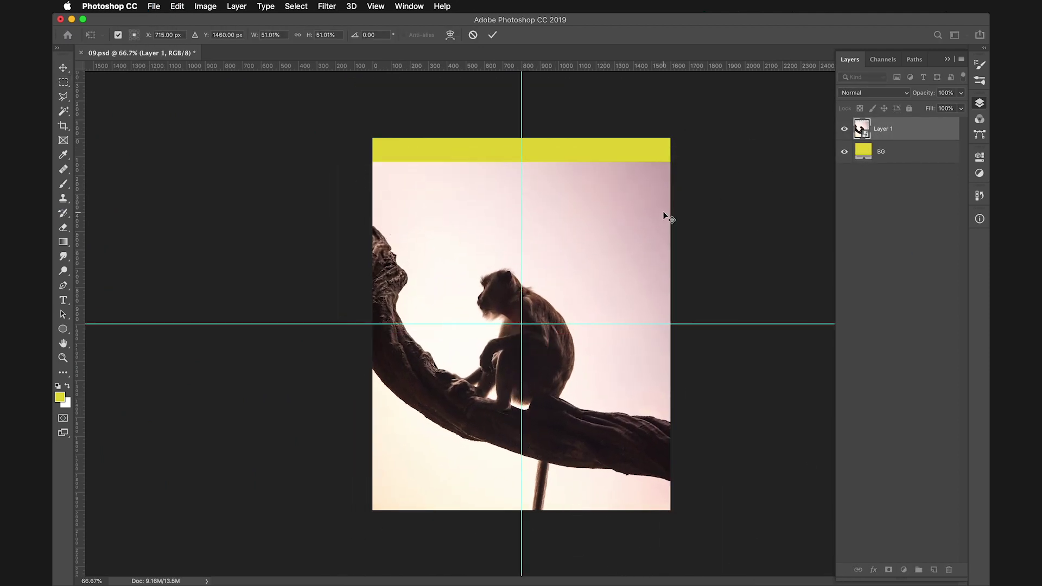
{"action": "key", "text": "Return"}
{"action": "key", "text": "m"}
{"action": "key", "text": "ctrl+shift+alt+n"}
{"action": "key", "text": "ctrl+j"}
{"action": "left_click", "coordinate": [873, 92]}
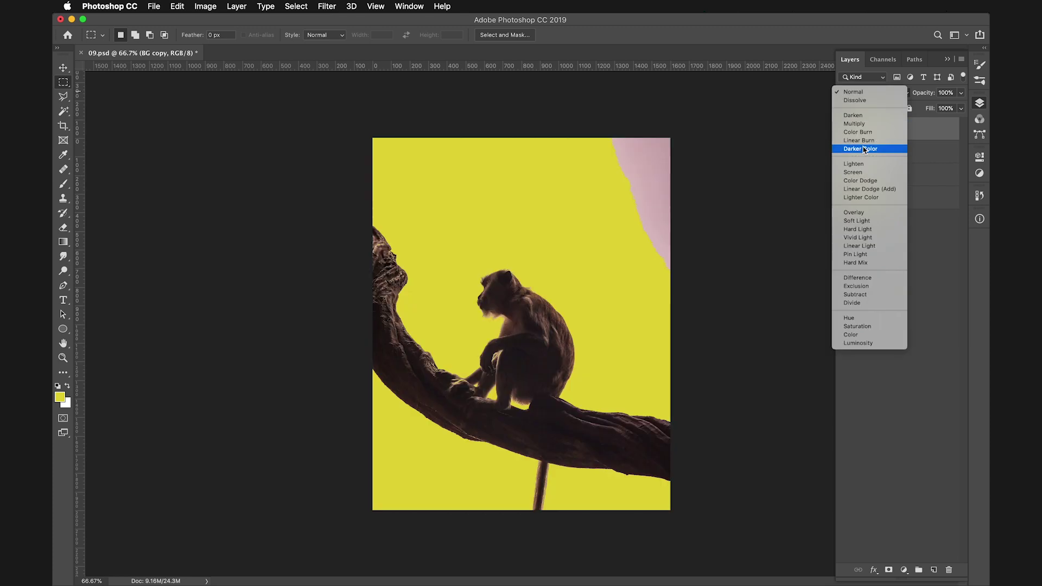
{"action": "left_click", "coordinate": [872, 142]}
- Add a gradient layer and paint soft light across the upper image with a 1000 brush
{"action": "key", "text": "ctrl+shift+alt+n"}
{"action": "key", "text": "g"}
{"action": "left_click_drag", "start_coordinate": [533, 141], "coordinate": [542, 229]}
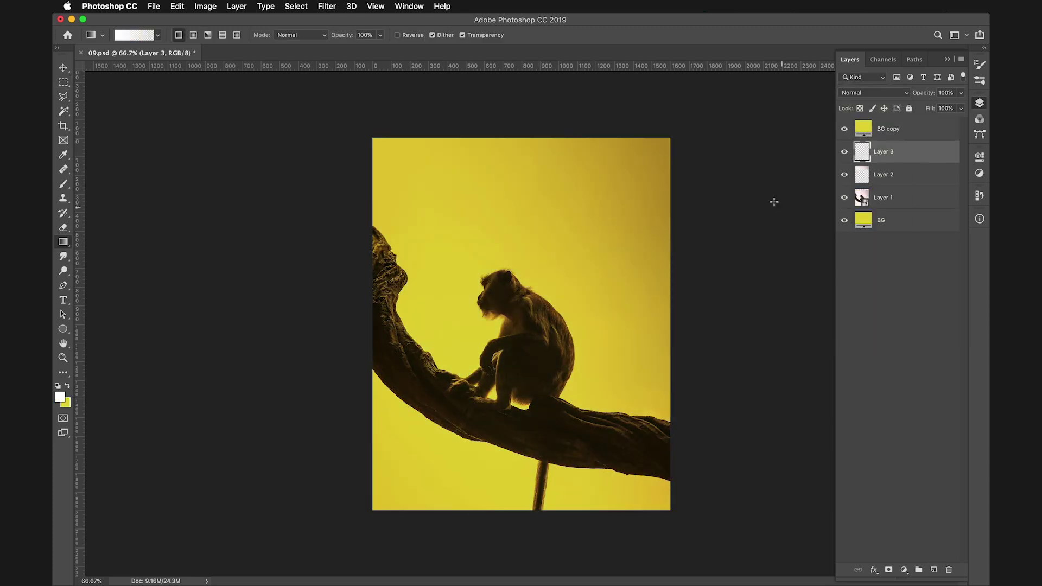
{"action": "key", "text": "b"}
{"action": "right_click", "coordinate": [546, 223]}
{"action": "key", "text": "Escape"}
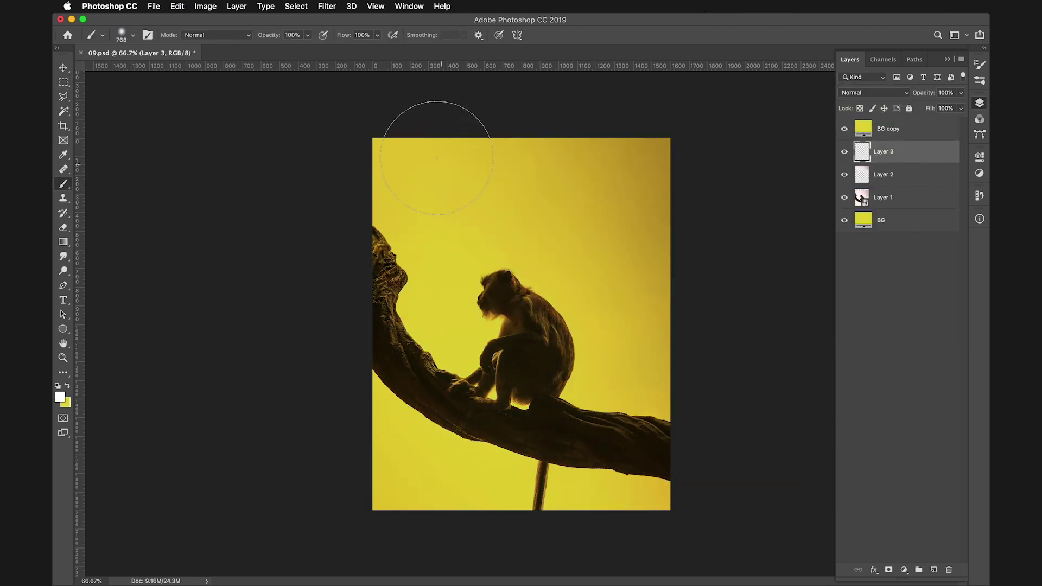
{"action": "left_click_drag", "start_coordinate": [488, 179], "coordinate": [672, 181]}
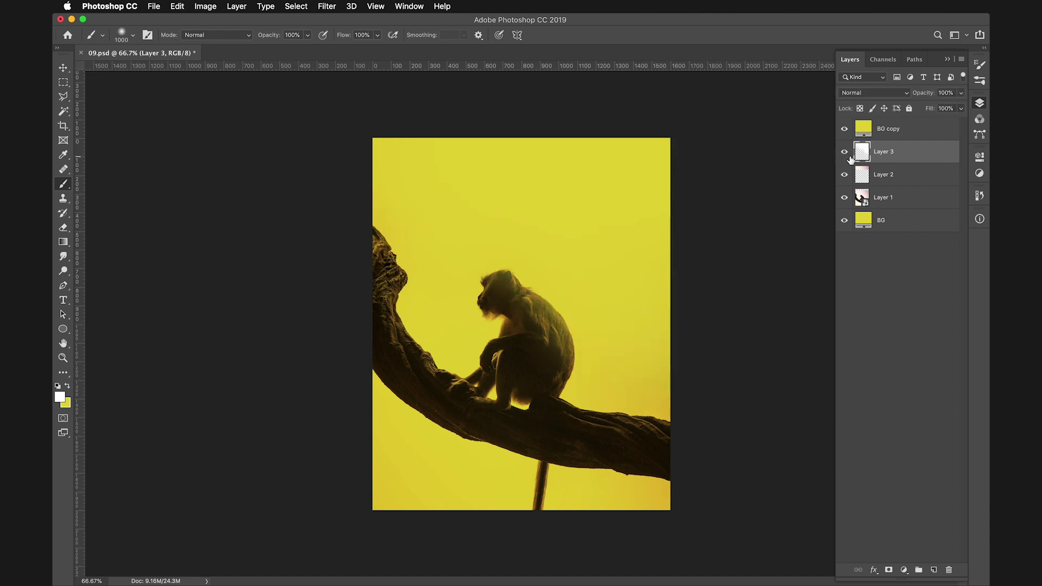
- Hide the yellow copy and painted layer, and set Layer 4 to Multiply at 70% fill
{"action": "left_click_drag", "start_coordinate": [844, 152], "coordinate": [844, 129]}
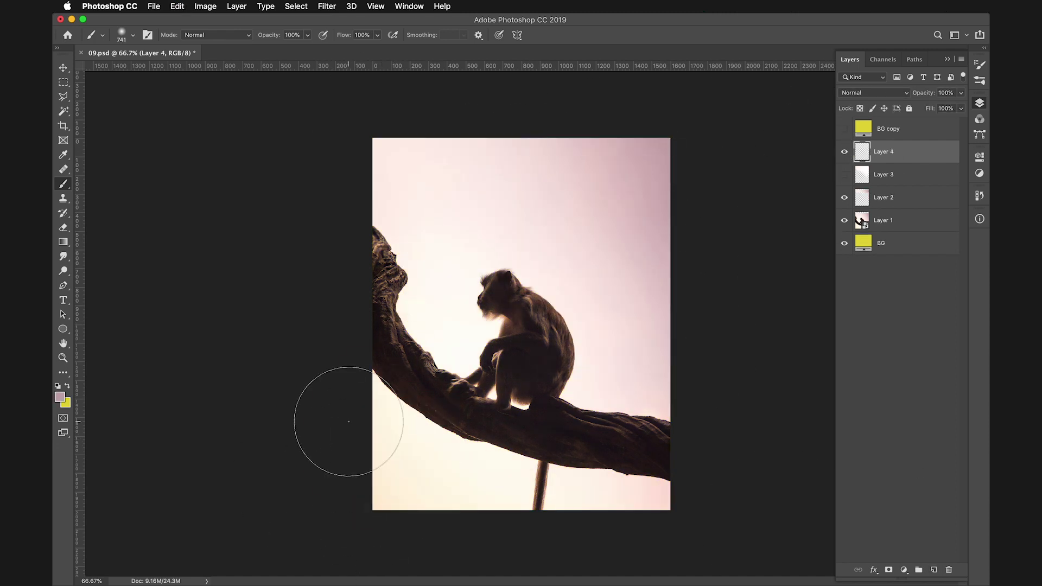
{"action": "left_click", "coordinate": [874, 93]}
{"action": "left_click", "coordinate": [868, 126]}
{"action": "type", "text": "70"}
{"action": "key", "text": "Return"}
- Limit Layer 3 to brighter underlying areas with a softened Blend If, then show the yellow copy
{"action": "double_click", "coordinate": [902, 152]}
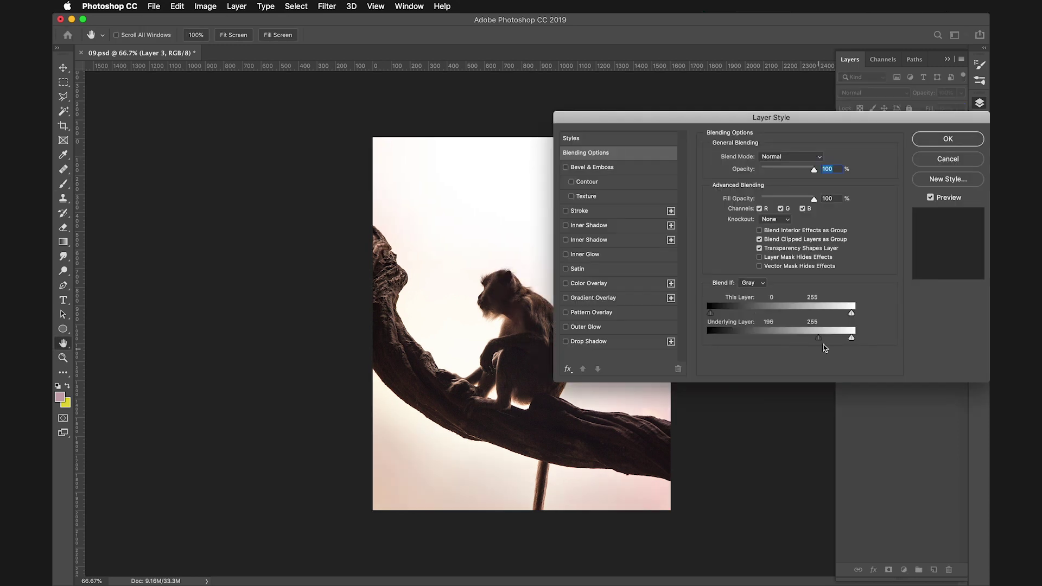
{"action": "left_click_drag", "start_coordinate": [767, 111], "coordinate": [913, 81]}
{"action": "left_click_drag", "start_coordinate": [949, 302], "coordinate": [936, 308]}
{"action": "key", "text": "Return"}
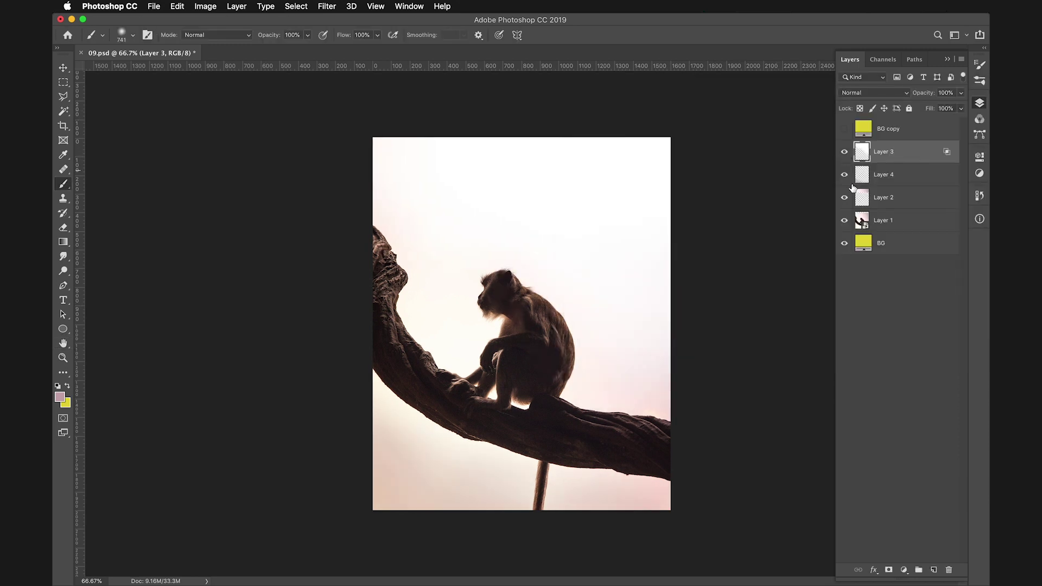
{"action": "left_click", "coordinate": [844, 129]}
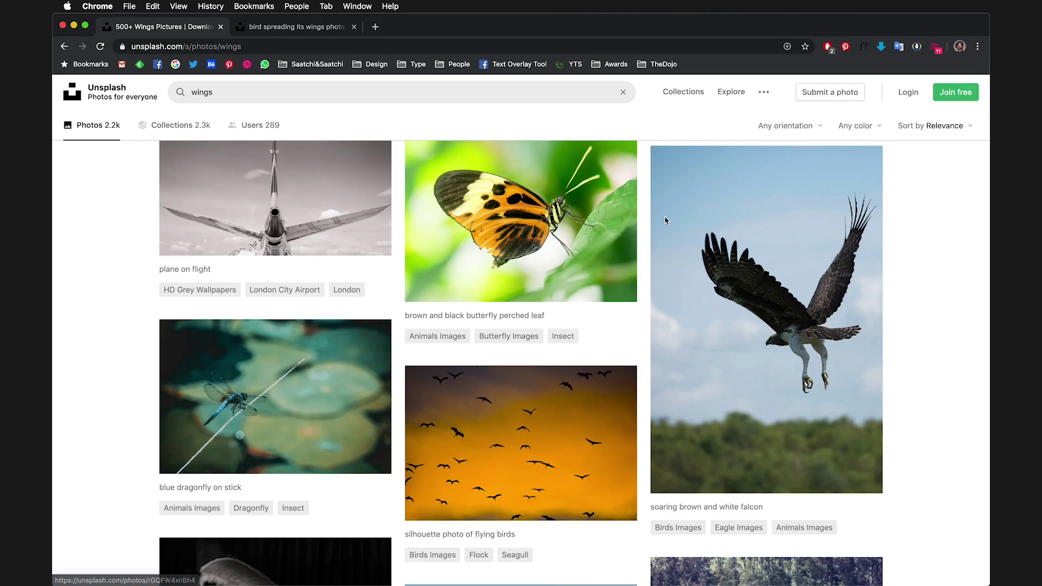
- Browse the wings results on Unsplash and search for 'dove'
{"action": "scroll", "coordinate": [712, 268], "scroll_direction": "down", "scroll_amount": 5}
{"action": "scroll", "coordinate": [713, 268], "scroll_direction": "down", "scroll_amount": 3}
{"action": "scroll", "coordinate": [712, 268], "scroll_direction": "down", "scroll_amount": 2}
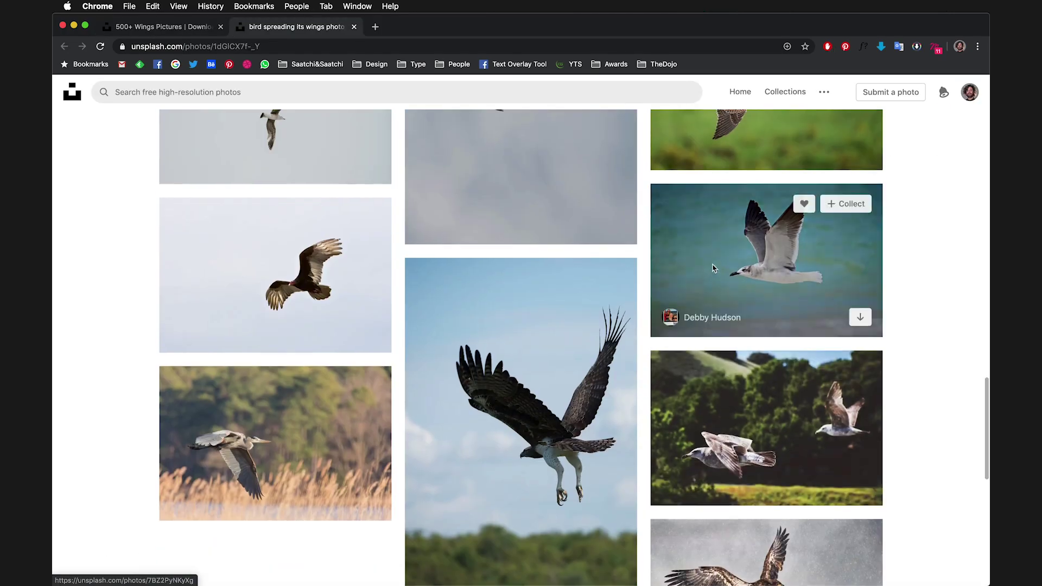
{"action": "scroll", "coordinate": [713, 268], "scroll_direction": "down", "scroll_amount": 5}
{"action": "scroll", "coordinate": [408, 283], "scroll_direction": "down", "scroll_amount": 5}
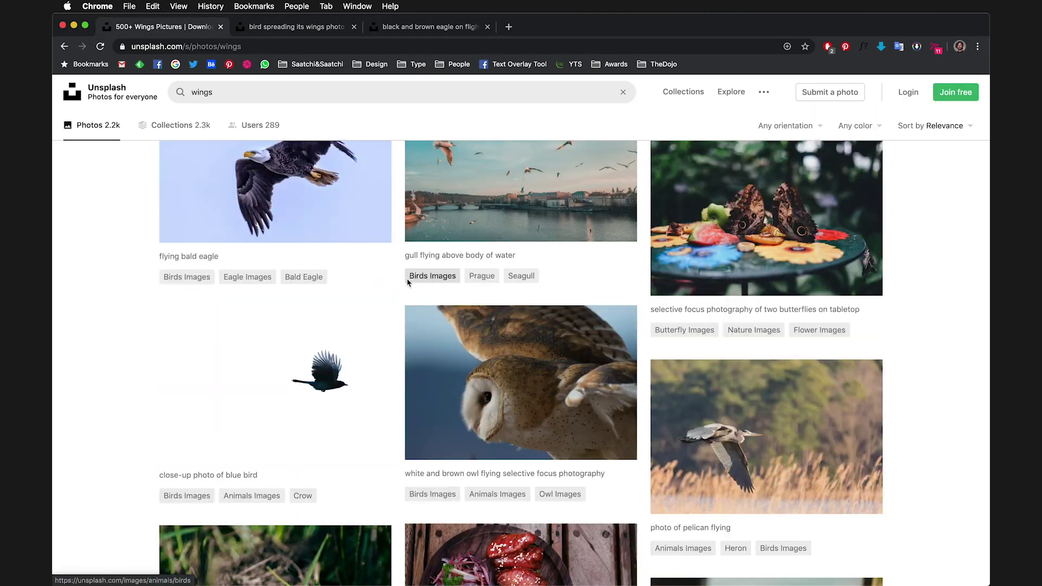
{"action": "type", "text": "dove"}
{"action": "key", "text": "Return"}
- Open the birds-on-roof photo in a new tab and search for 'crow'
{"action": "scroll", "coordinate": [109, 333], "scroll_direction": "down", "scroll_amount": 5}
{"action": "left_click", "coordinate": [323, 380], "text": "super"}
{"action": "scroll", "coordinate": [321, 377], "scroll_direction": "down", "scroll_amount": 5}
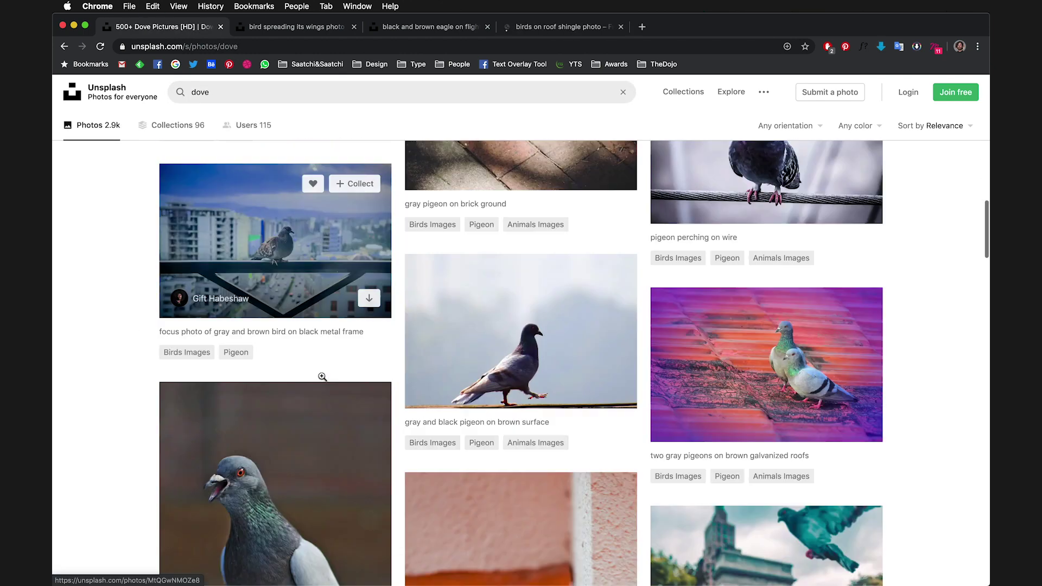
{"action": "scroll", "coordinate": [321, 377], "scroll_direction": "down", "scroll_amount": 5}
{"action": "type", "text": "crow"}
{"action": "key", "text": "Return"}
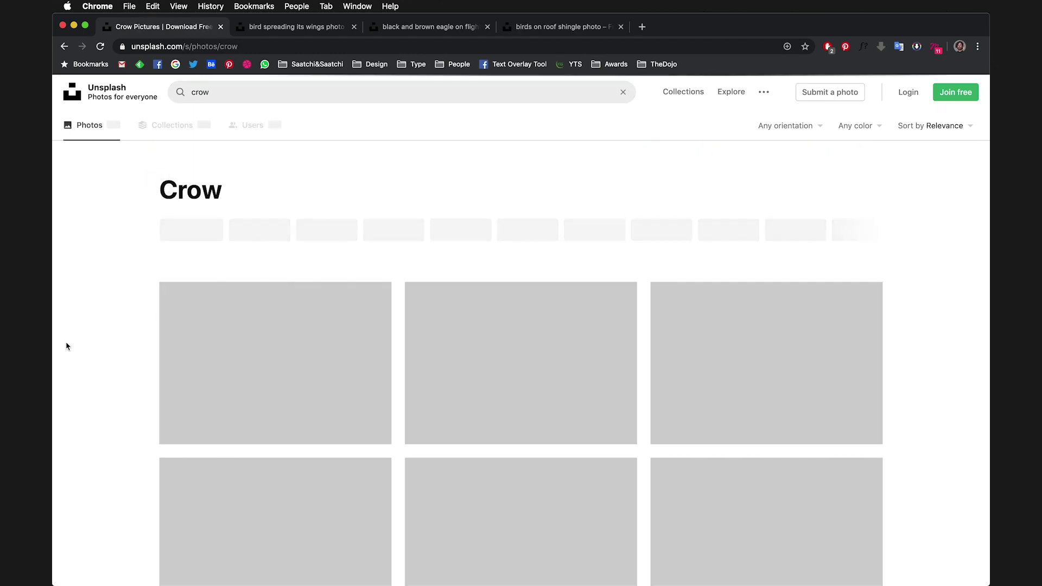
- Scroll the crow results and open the flock-of-pigeons photo in a new tab
{"action": "scroll", "coordinate": [65, 344], "scroll_direction": "down", "scroll_amount": 10}
{"action": "scroll", "coordinate": [66, 344], "scroll_direction": "down", "scroll_amount": 5}
{"action": "scroll", "coordinate": [433, 258], "scroll_direction": "down", "scroll_amount": 5}
{"action": "left_click", "coordinate": [433, 259], "text": "super"}
{"action": "scroll", "coordinate": [152, 286], "scroll_direction": "down", "scroll_amount": 5}
{"action": "scroll", "coordinate": [152, 286], "scroll_direction": "down", "scroll_amount": 5}
{"action": "scroll", "coordinate": [152, 287], "scroll_direction": "down", "scroll_amount": 5}
{"action": "scroll", "coordinate": [152, 286], "scroll_direction": "down", "scroll_amount": 5}
- Check the opened photo tabs and open the in-flight dove photo
{"action": "key", "text": "ctrl+Tab"}
{"action": "key", "text": "ctrl+Tab"}
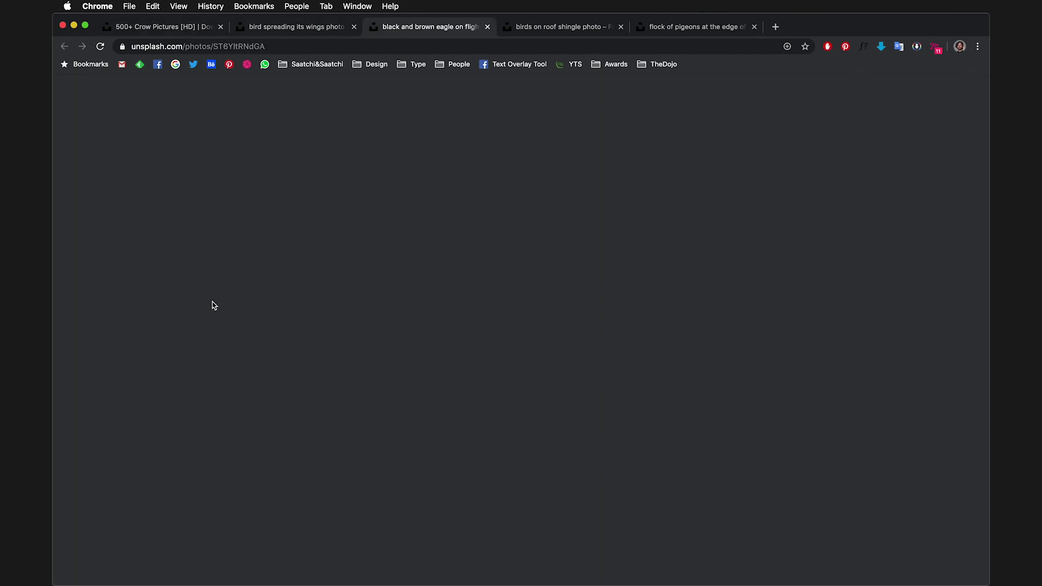
{"action": "key", "text": "ctrl+Tab"}
{"action": "key", "text": "ctrl+Tab"}
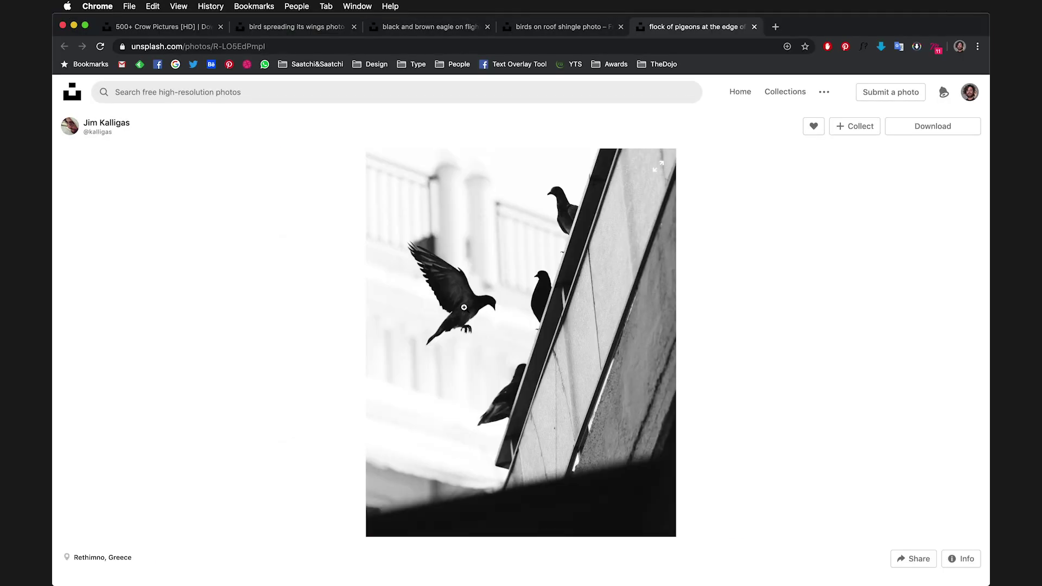
{"action": "key", "text": "ctrl+shift+Tab"}
{"action": "scroll", "coordinate": [465, 311], "scroll_direction": "down", "scroll_amount": 10}
{"action": "scroll", "coordinate": [465, 310], "scroll_direction": "down", "scroll_amount": 10}
{"action": "scroll", "coordinate": [465, 311], "scroll_direction": "up", "scroll_amount": 10}
{"action": "left_click", "coordinate": [485, 316]}
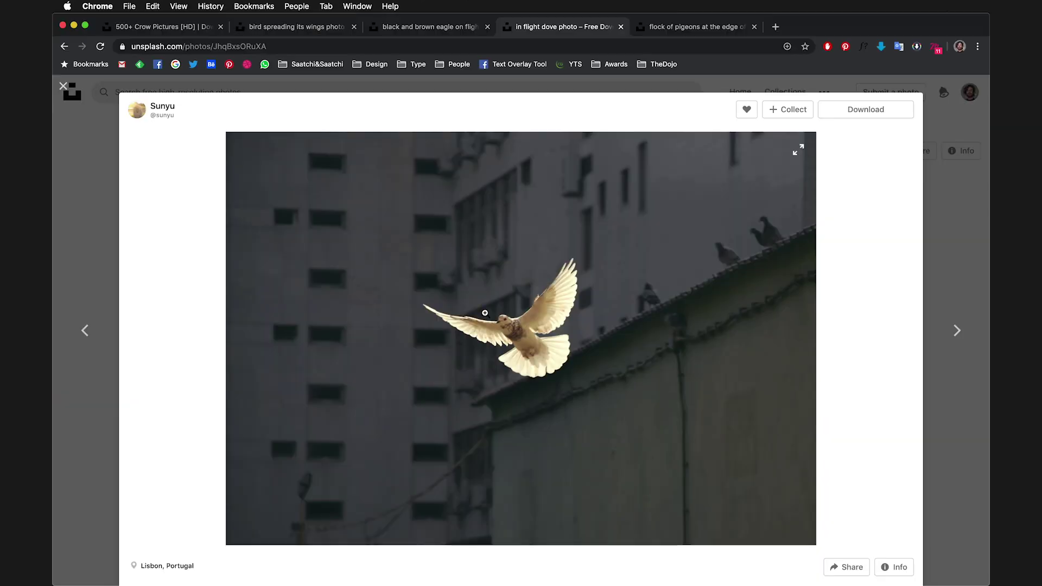
- Look through the black and brown eagle photo page
{"action": "key", "text": "ctrl+shift+Tab"}
{"action": "scroll", "coordinate": [576, 298], "scroll_direction": "down", "scroll_amount": 7}
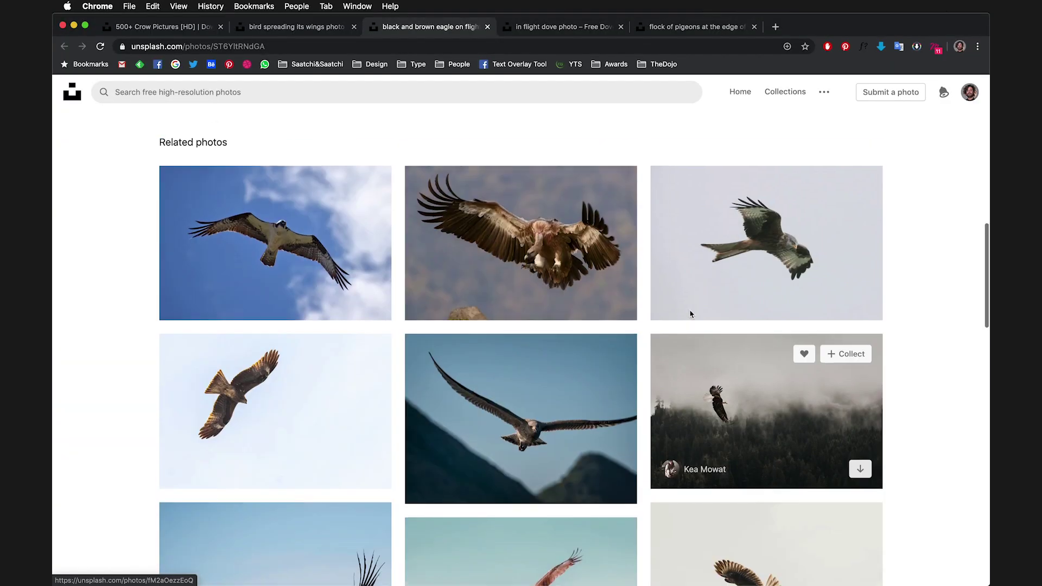
{"action": "scroll", "coordinate": [575, 298], "scroll_direction": "down", "scroll_amount": 2}
{"action": "scroll", "coordinate": [506, 386], "scroll_direction": "down", "scroll_amount": 2}
{"action": "scroll", "coordinate": [507, 385], "scroll_direction": "down", "scroll_amount": 4}
{"action": "scroll", "coordinate": [506, 385], "scroll_direction": "down", "scroll_amount": 3}
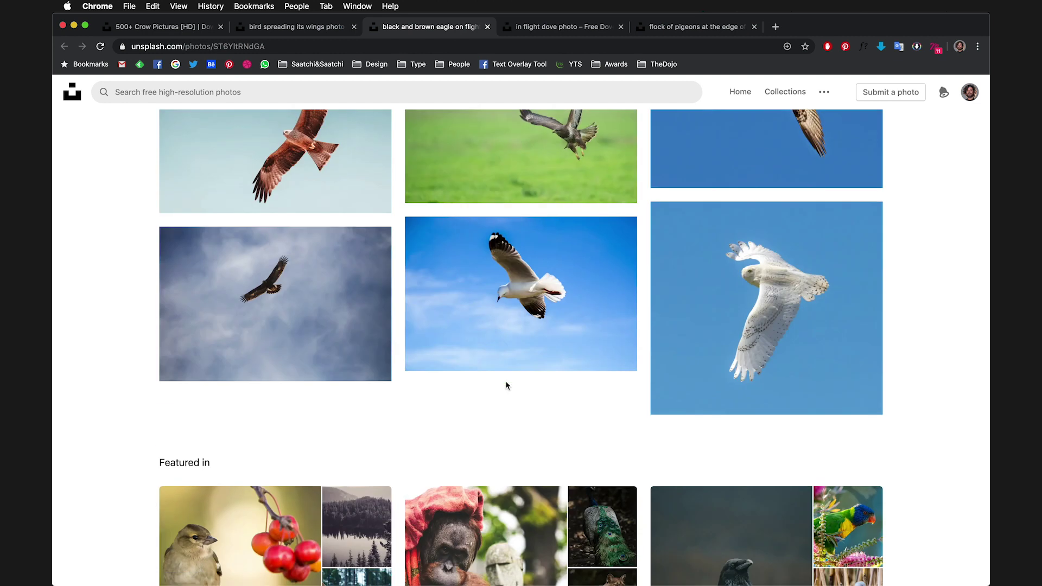
{"action": "scroll", "coordinate": [504, 384], "scroll_direction": "up", "scroll_amount": 15}
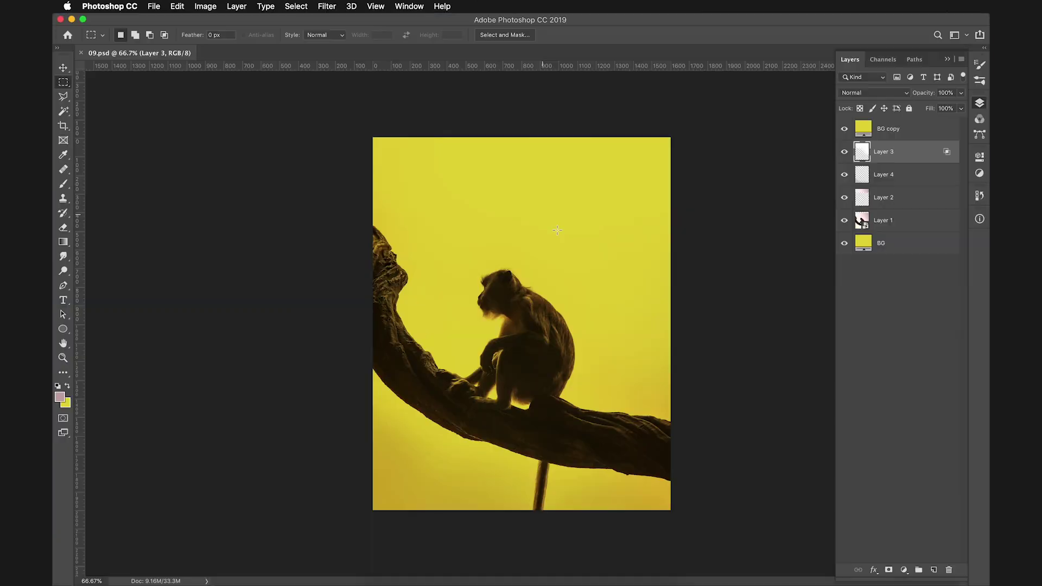
- Place the vulture photo on the monkey image, rotated so its wing rises from the back
{"action": "left_click_drag", "start_coordinate": [671, 244], "coordinate": [644, 291]}
{"action": "key", "text": "ctrl+t"}
{"action": "left_click_drag", "start_coordinate": [781, 304], "coordinate": [803, 239]}
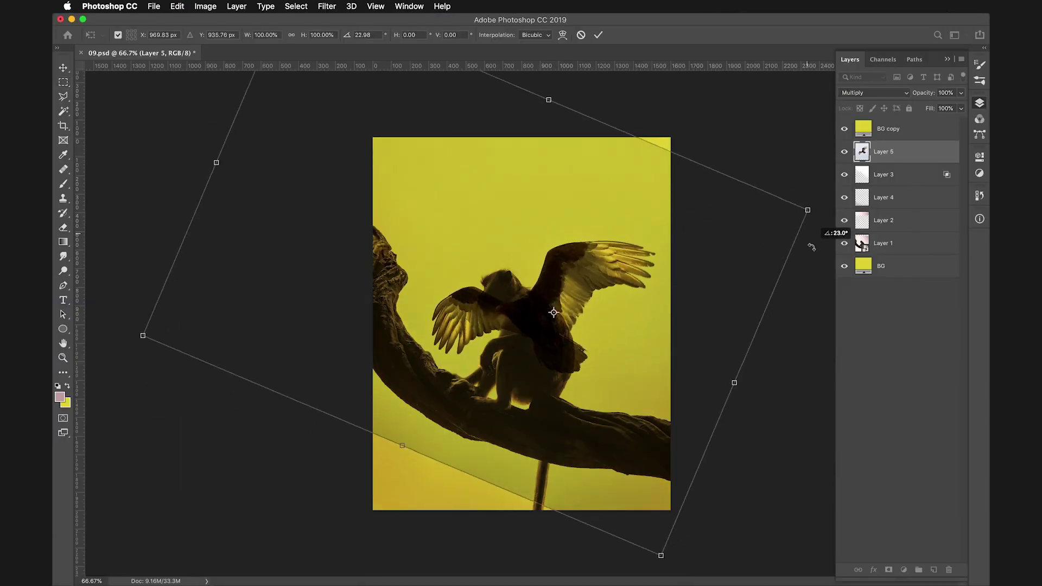
{"action": "key", "text": "Return"}
- Outline the wing with the Polygonal Lasso and mask away the rest of the vulture
{"action": "key", "text": "l"}
{"action": "left_click", "coordinate": [586, 201]}
{"action": "left_click", "coordinate": [888, 570]}
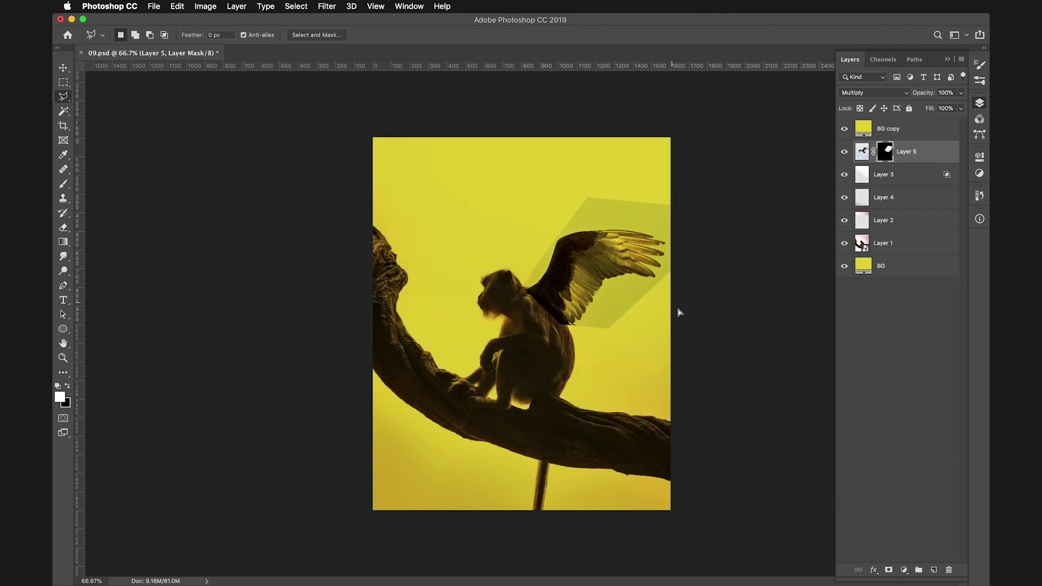
{"action": "key", "text": "ctrl+t"}
{"action": "key", "text": "ctrl+minus"}
{"action": "key", "text": "ctrl+minus"}
{"action": "key", "text": "Escape"}
{"action": "key", "text": "ctrl+plus"}
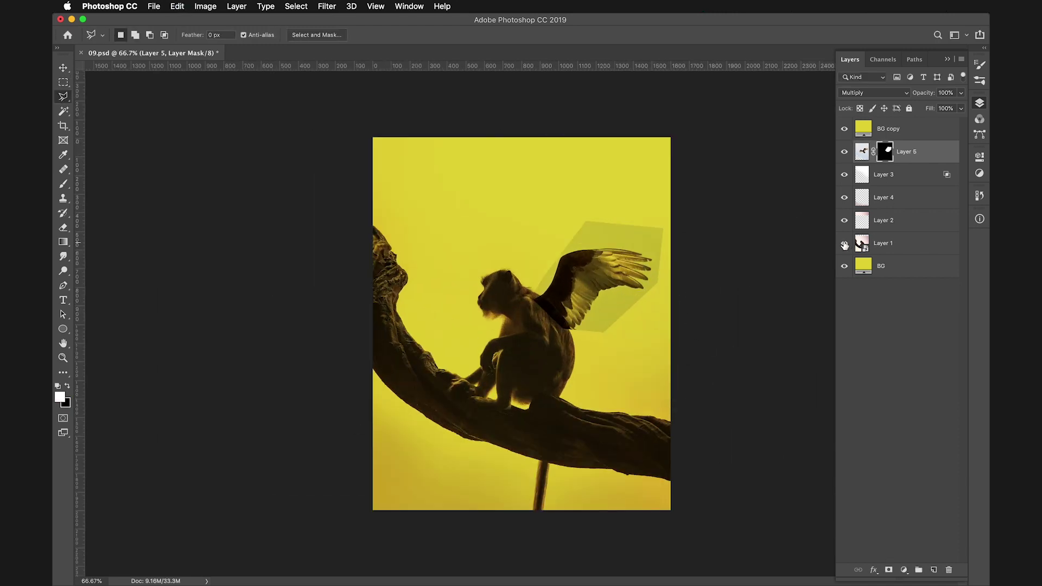
- Rotate the masked vulture image so the wing sits on the monkey's shoulder
{"action": "left_click", "coordinate": [862, 151]}
{"action": "key", "text": "ctrl+t"}
{"action": "mouse_move", "coordinate": [789, 291]}
{"action": "left_mouse_down"}
{"action": "mouse_move", "coordinate": [771, 206]}
{"action": "mouse_move", "coordinate": [832, 275]}
{"action": "left_mouse_up"}
{"action": "key", "text": "Return"}
{"action": "key", "text": "ctrl+plus"}
{"action": "key", "text": "ctrl+plus"}
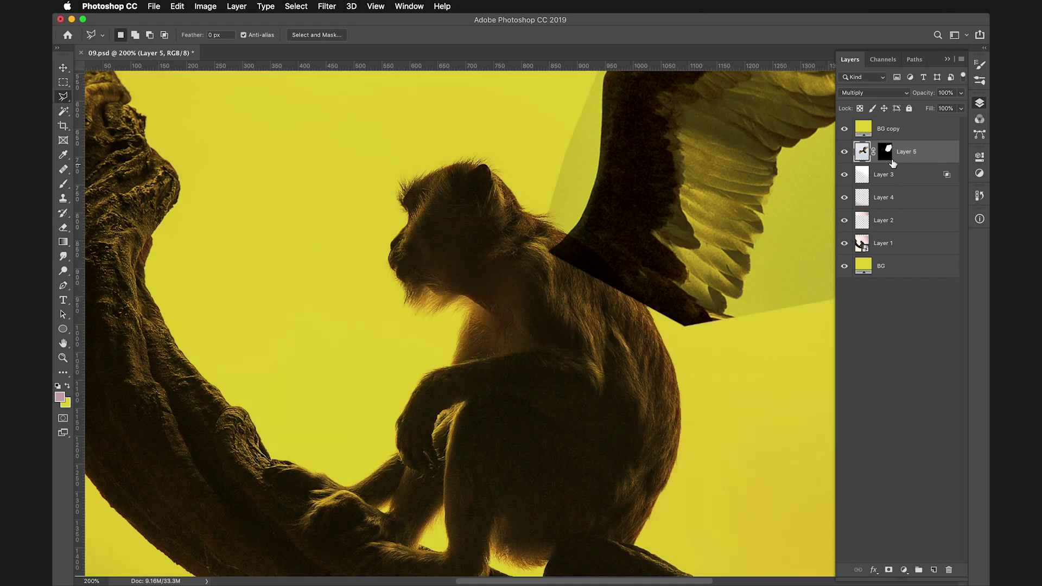
{"action": "key", "text": "ctrl+minus"}
{"action": "key", "text": "ctrl+minus"}
- Set the vulture layer to Normal blending and show all layers again
{"action": "left_click", "coordinate": [844, 151], "text": "alt"}
{"action": "left_click", "coordinate": [868, 93]}
{"action": "left_click", "coordinate": [853, 59]}
{"action": "left_click", "coordinate": [844, 129], "text": "alt"}
{"action": "key", "text": "ctrl+plus"}
{"action": "key", "text": "ctrl+plus"}
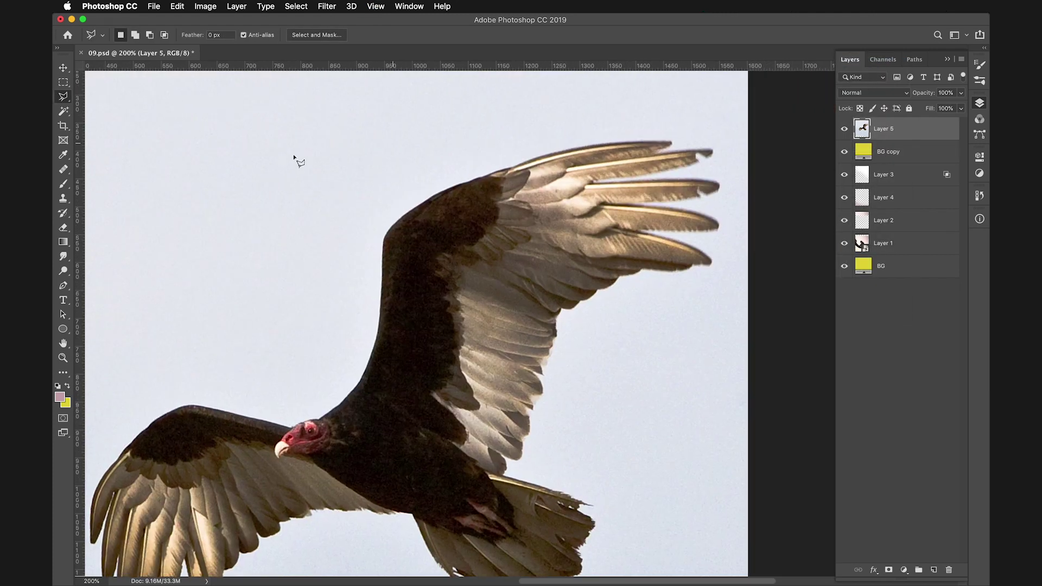
{"action": "right_click", "coordinate": [275, 332]}
{"action": "left_click", "coordinate": [308, 388], "text": "alt+shift"}
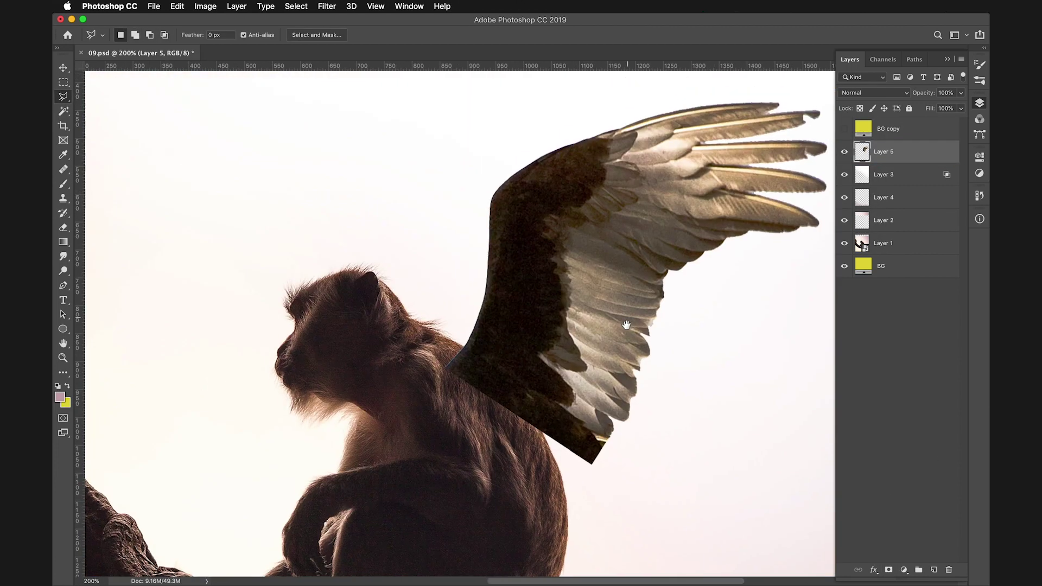
- Paint Layer 5's mask at the wing base with a small brush and restore the yellow tint
{"action": "key", "text": "bracketleft"}
{"action": "key", "text": "bracketleft"}
{"action": "key", "text": "bracketleft"}
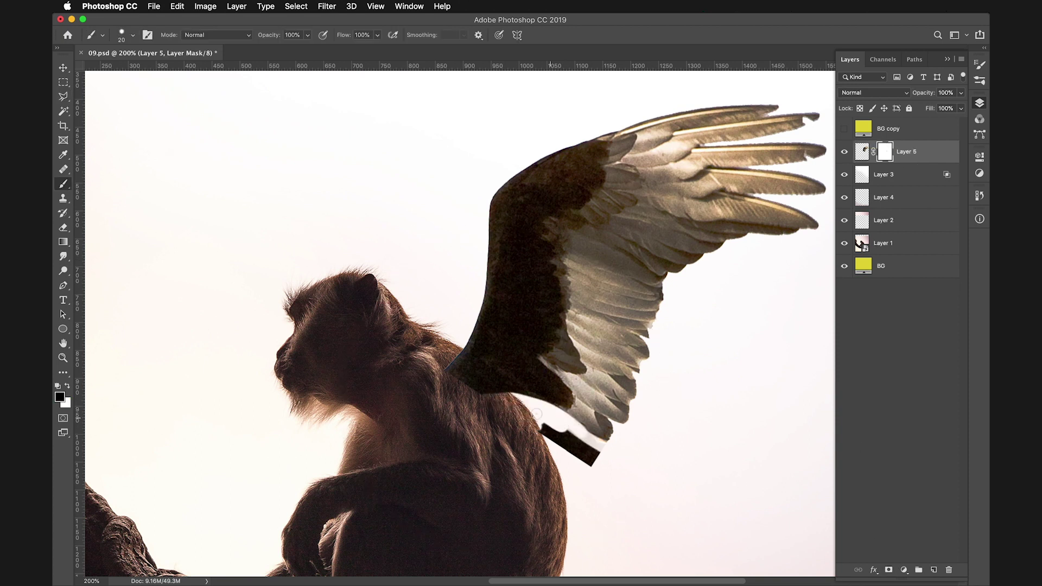
{"action": "key", "text": "super+equal"}
{"action": "key", "text": "bracketleft"}
{"action": "key", "text": "bracketleft"}
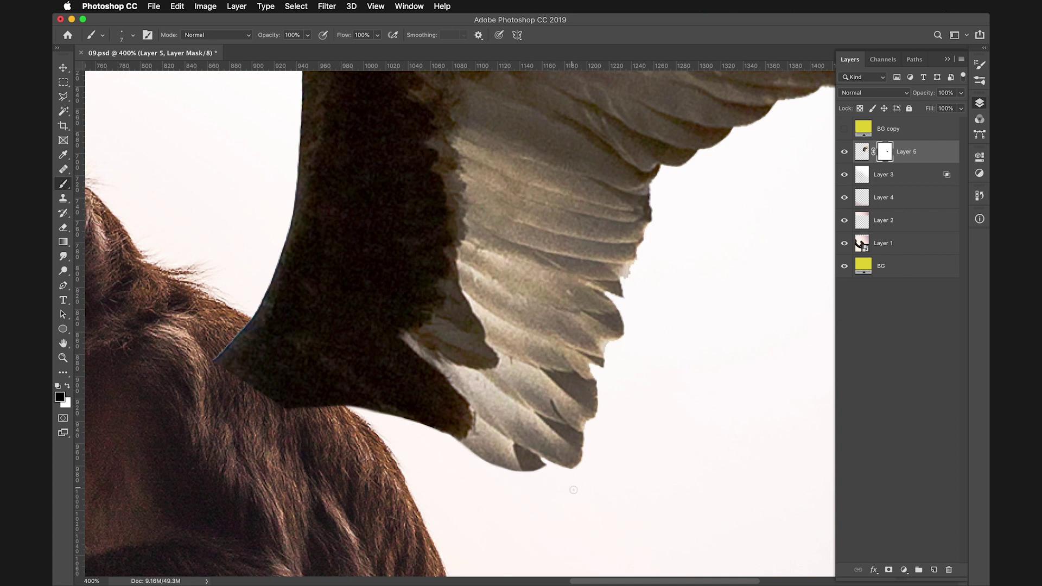
{"action": "left_click_drag", "start_coordinate": [573, 490], "coordinate": [744, 400]}
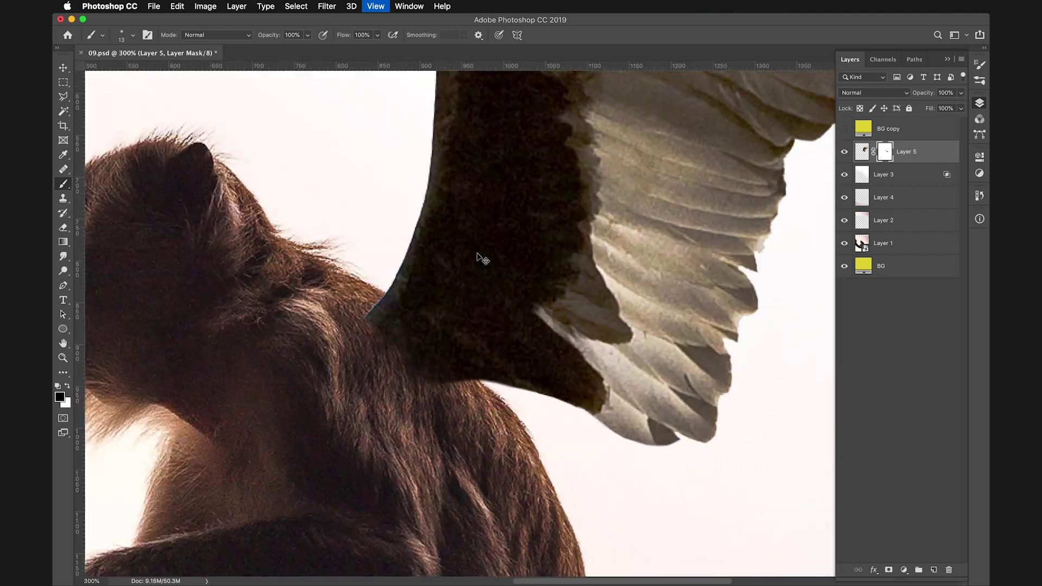
{"action": "left_click", "coordinate": [845, 130]}
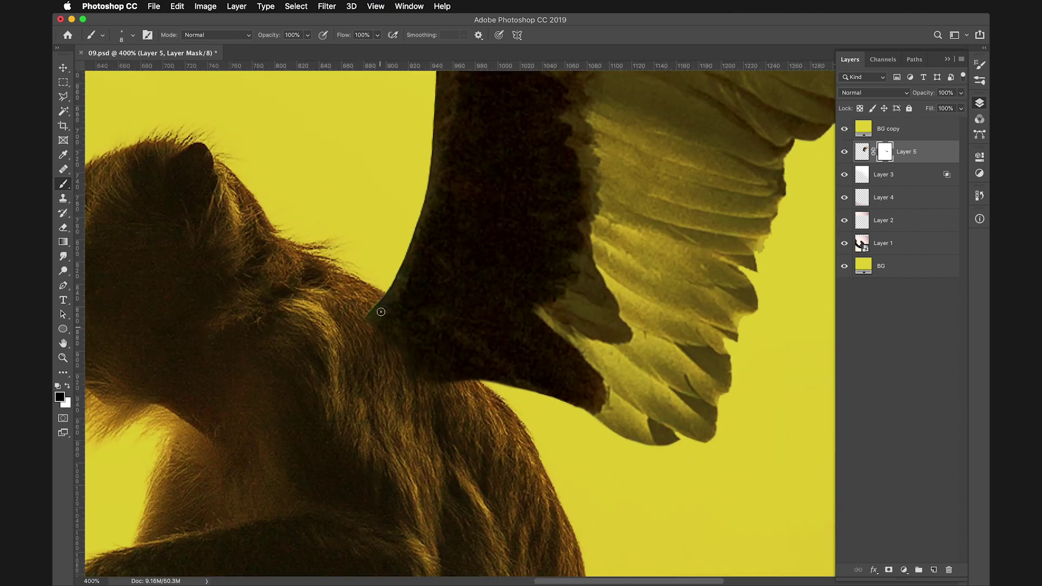
{"action": "key", "text": "ctrl+minus"}
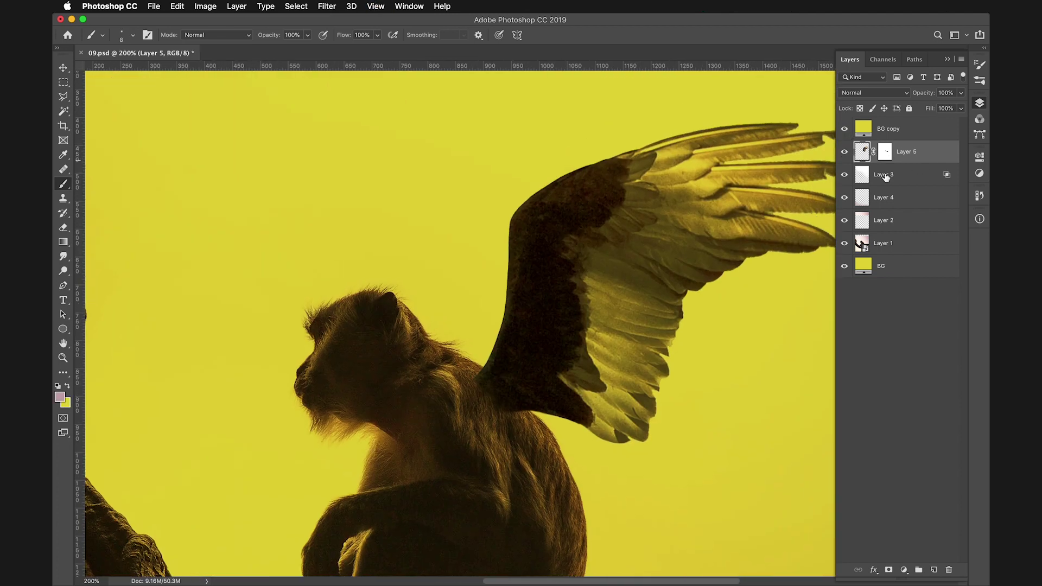
- Duplicate the wing layer and rotate the copy behind the first wing
{"action": "key", "text": "ctrl+j"}
{"action": "key", "text": "ctrl+t"}
{"action": "left_click_drag", "start_coordinate": [497, 358], "coordinate": [581, 283]}
{"action": "key", "text": "ctrl+0"}
- Commit the wing copy's transform and rotate it slightly into place
{"action": "left_click", "coordinate": [562, 34]}
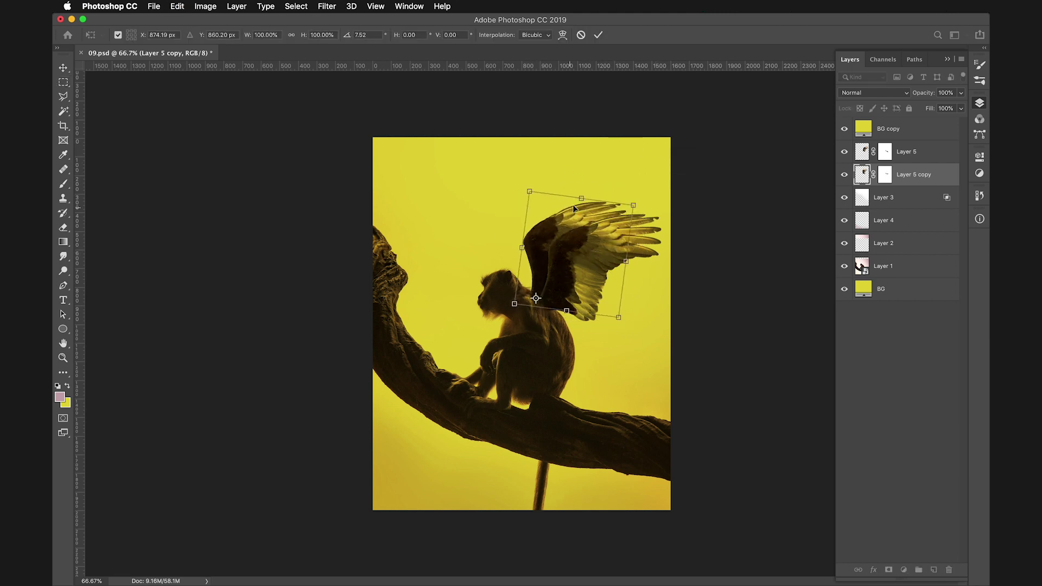
{"action": "key", "text": "Return"}
{"action": "key", "text": "m"}
{"action": "key", "text": "ctrl+plus"}
{"action": "key", "text": "ctrl+plus"}
{"action": "key", "text": "ctrl+t"}
{"action": "key", "text": "ctrl+minus"}
{"action": "key", "text": "ctrl+minus"}
{"action": "left_click_drag", "start_coordinate": [530, 218], "coordinate": [529, 217]}
{"action": "key", "text": "Return"}
- Make another wing copy, move it into place, and give it an inverted hiding mask
{"action": "key", "text": "ctrl+j"}
{"action": "left_click_drag", "start_coordinate": [678, 214], "coordinate": [657, 231]}
{"action": "left_click", "coordinate": [888, 184]}
{"action": "key", "text": "d"}
{"action": "key", "text": "ctrl+shift+i"}
{"action": "key", "text": "alt+BackSpace"}
{"action": "key", "text": "ctrl+d"}
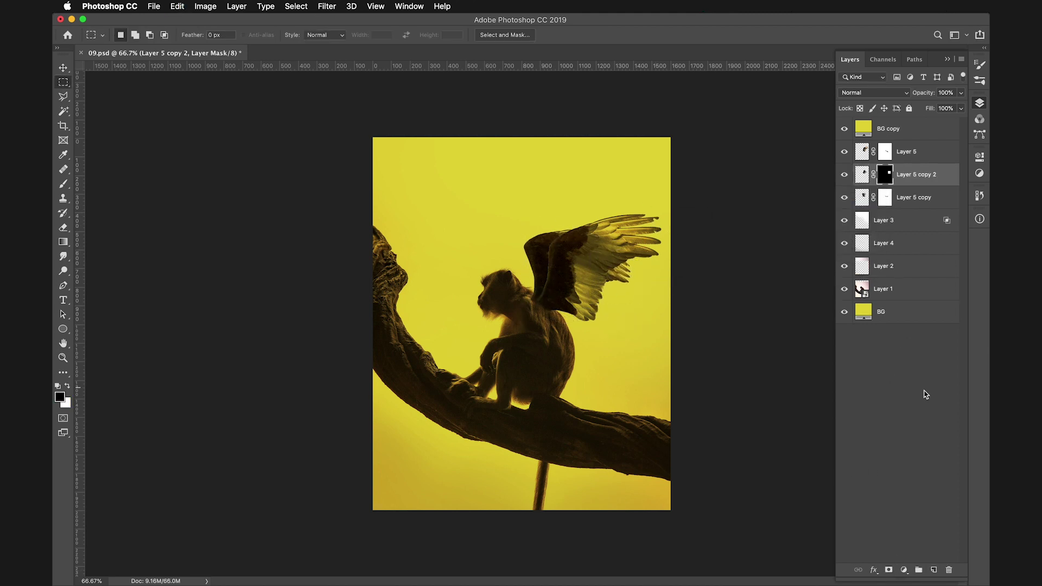
- Paint the wing copy's mask at the shoulder and set the copy to Multiply blending
{"action": "key", "text": "ctrl+plus"}
{"action": "key", "text": "ctrl+plus"}
{"action": "left_click", "coordinate": [884, 197]}
{"action": "key", "text": "b"}
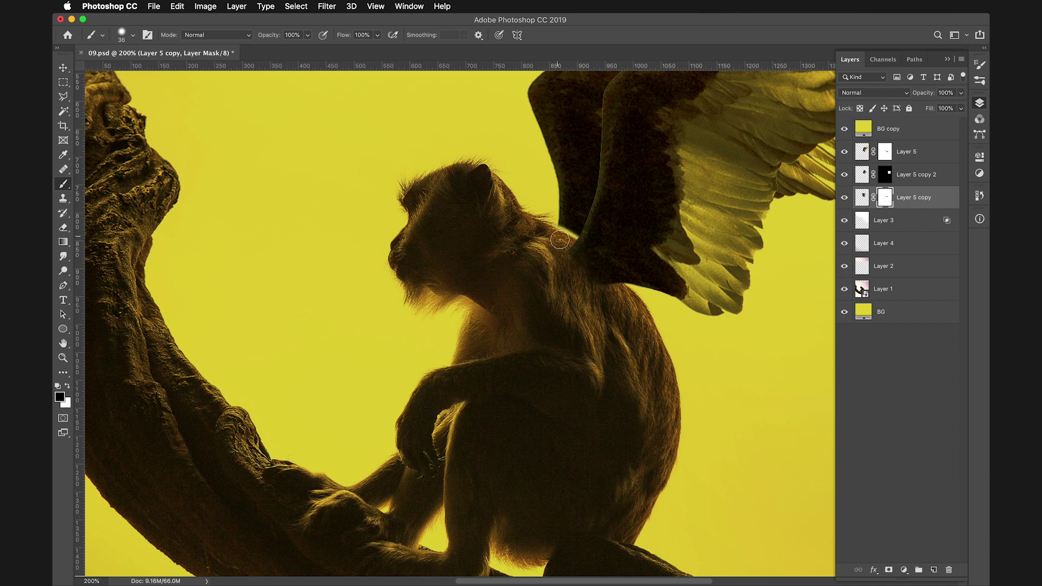
{"action": "key", "text": "shift+alt+m"}
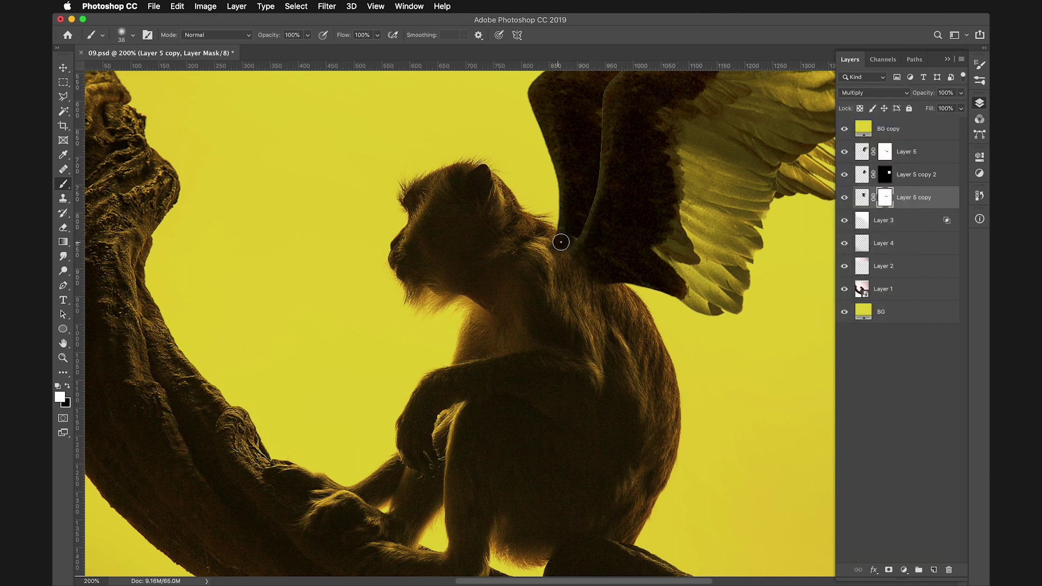
{"action": "key", "text": "m"}
{"action": "key", "text": "ctrl+minus"}
{"action": "key", "text": "ctrl+minus"}
- Apply the front wing's mask and warp its top-right corner outward
{"action": "right_click", "coordinate": [885, 152]}
{"action": "left_click", "coordinate": [814, 179]}
{"action": "key", "text": "ctrl+t"}
{"action": "left_click_drag", "start_coordinate": [662, 215], "coordinate": [658, 201]}
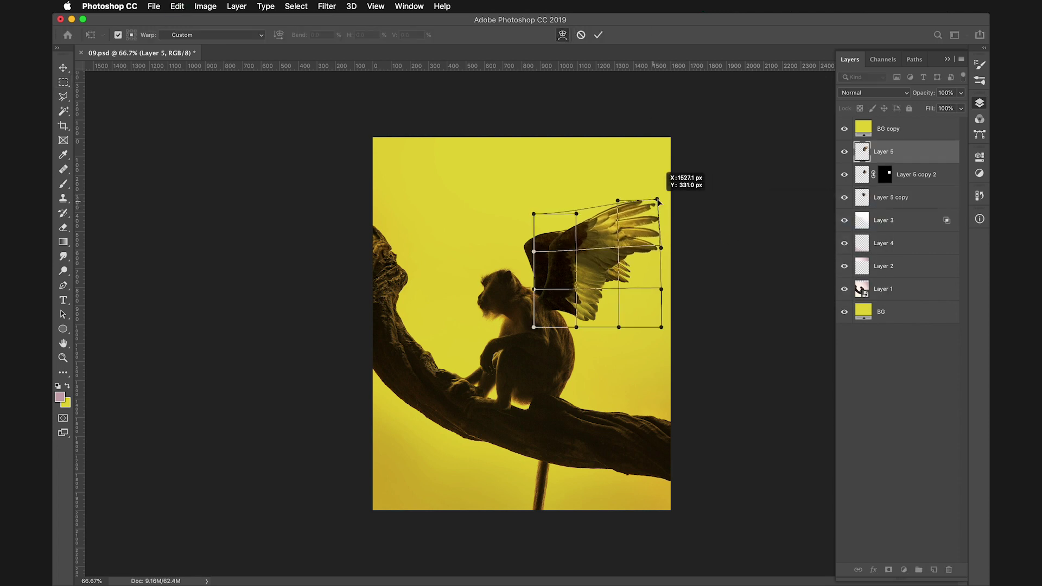
{"action": "key", "text": "Return"}
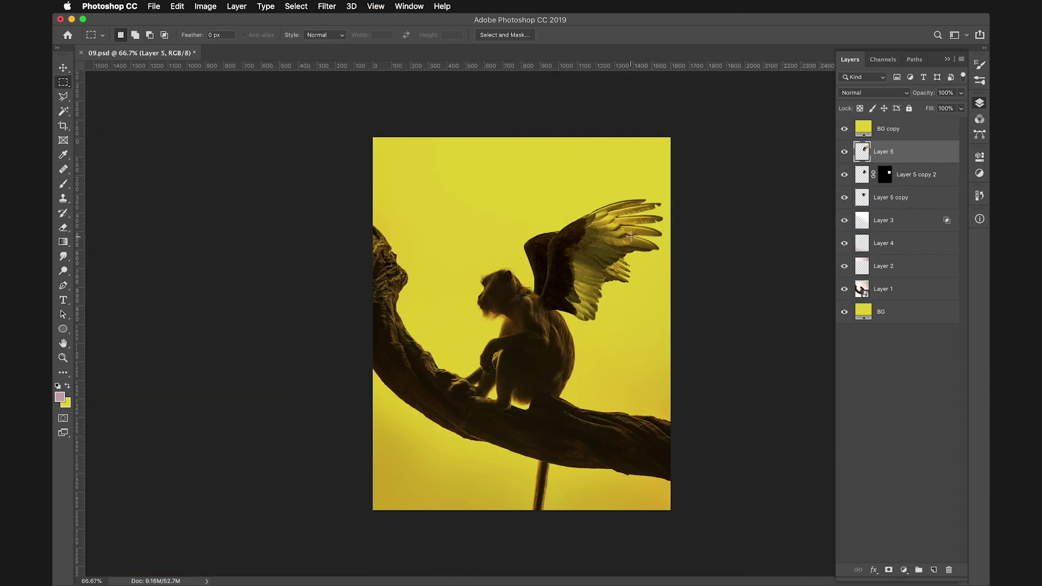
- Hide the yellow tint and Layer 5, then paint white on Layer 5 copy 2's mask
{"action": "key", "text": "ctrl+minus"}
{"action": "left_click", "coordinate": [844, 128]}
{"action": "key", "text": "ctrl+1"}
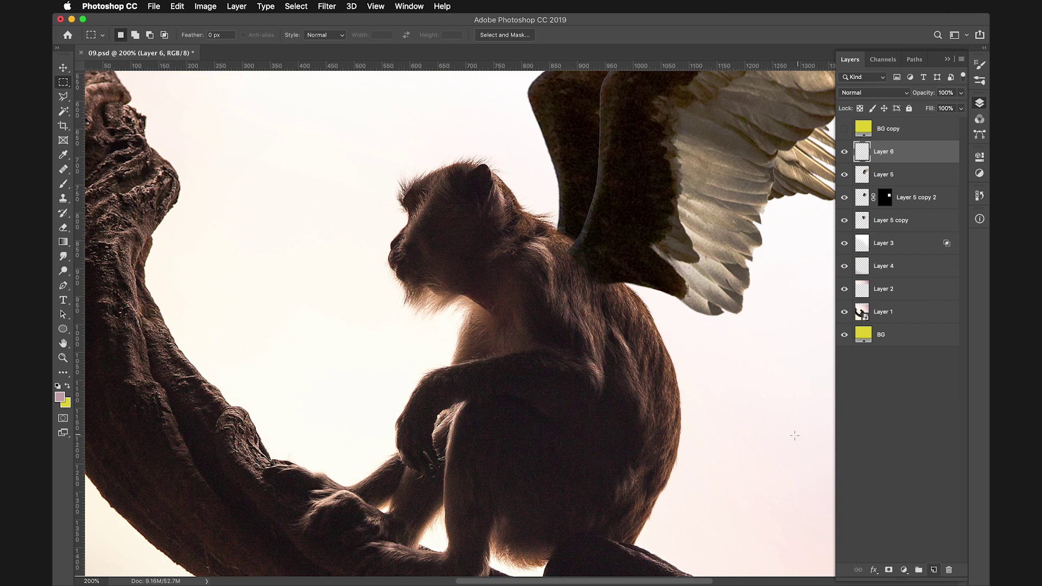
{"action": "key", "text": "ctrl+0"}
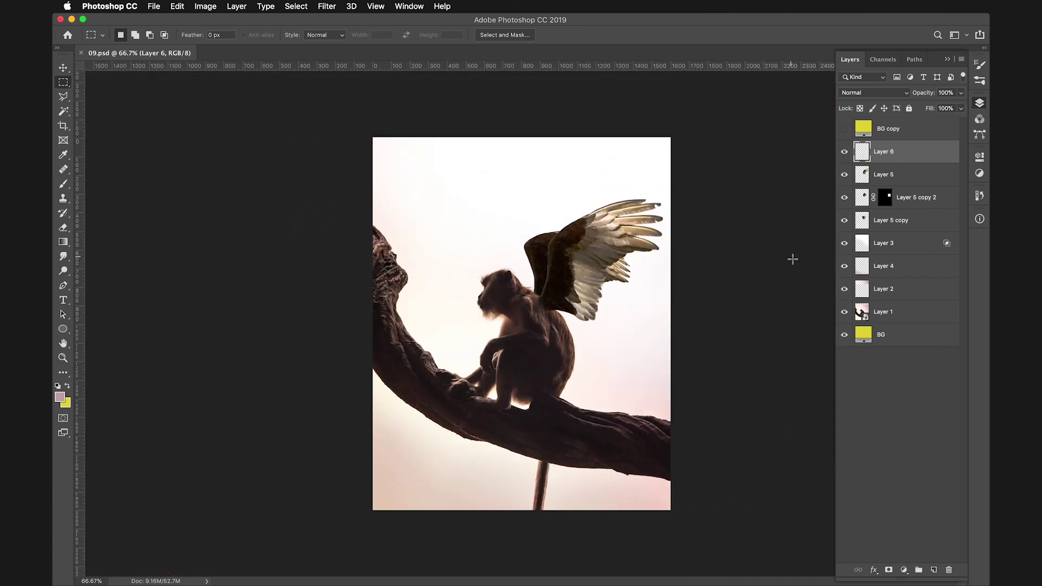
{"action": "key", "text": "ctrl+1"}
{"action": "left_click", "coordinate": [844, 151]}
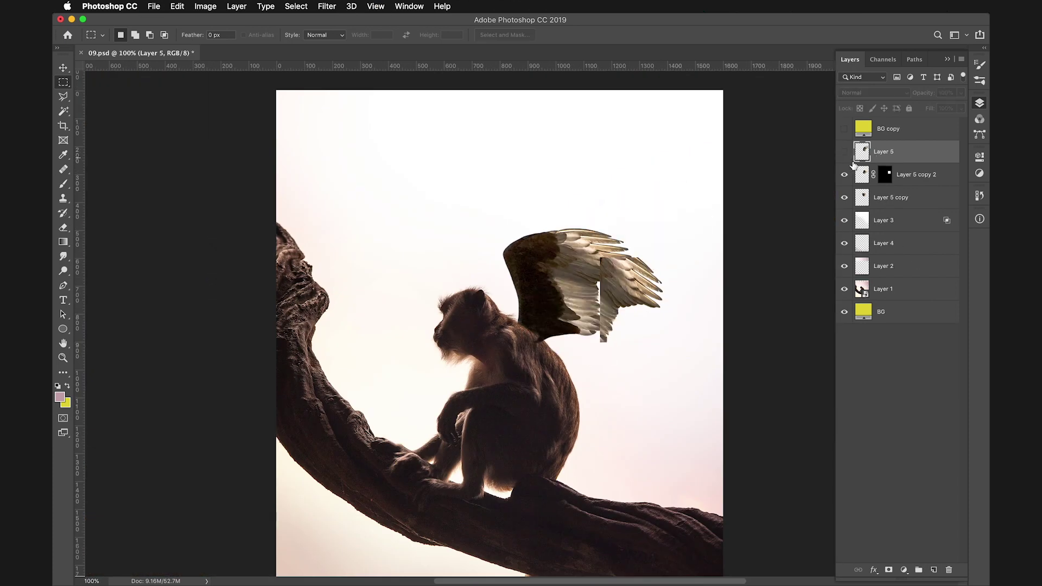
{"action": "left_click", "coordinate": [885, 175]}
{"action": "key", "text": "b"}
{"action": "key", "text": "d"}
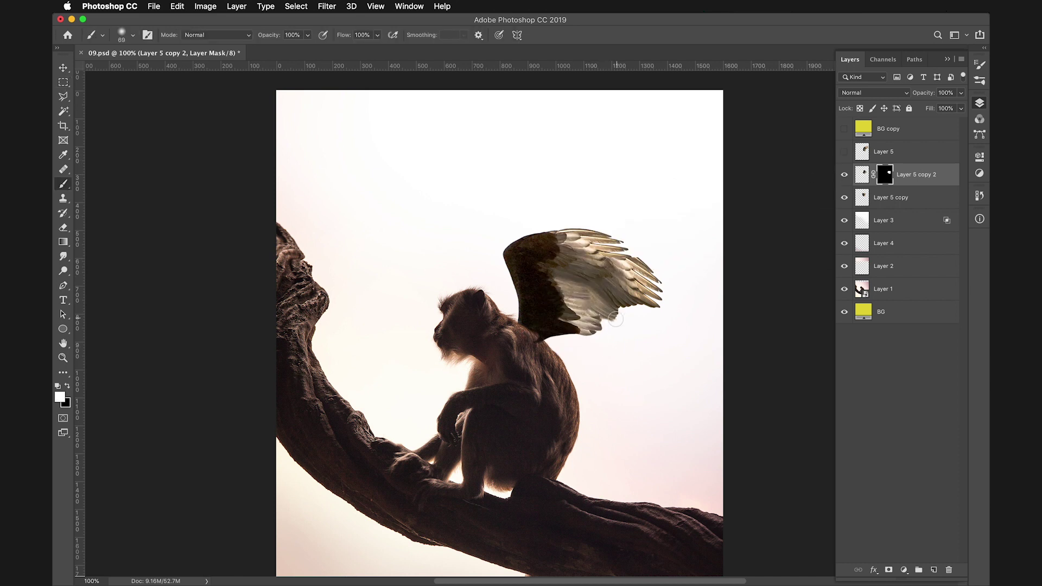
{"action": "key", "text": "ctrl+0"}
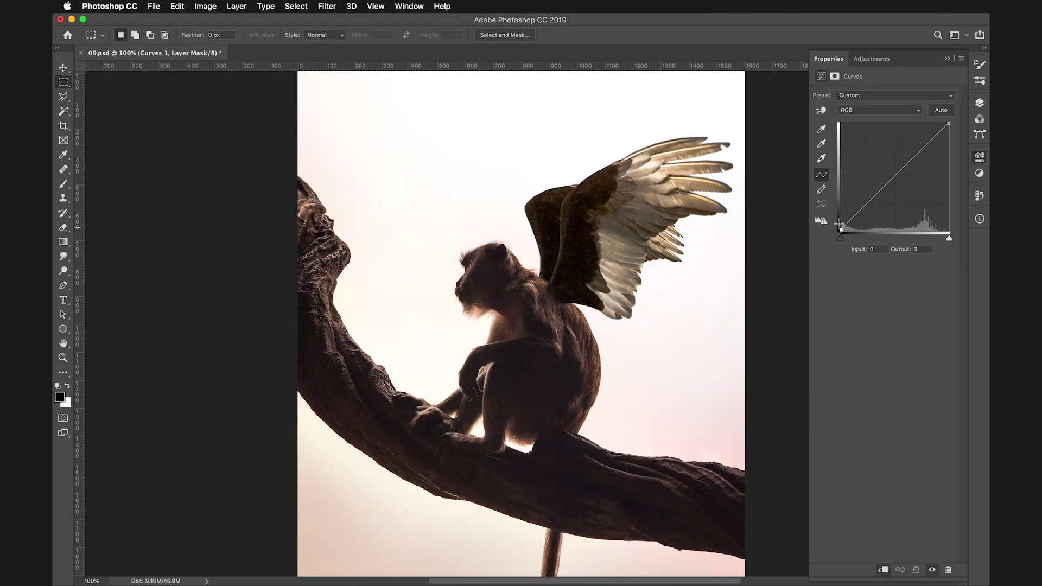
- Add two brightening points to the Curves graph and toggle the copied curve to compare
{"action": "left_click_drag", "start_coordinate": [861, 209], "coordinate": [861, 200]}
{"action": "left_click", "coordinate": [897, 176]}
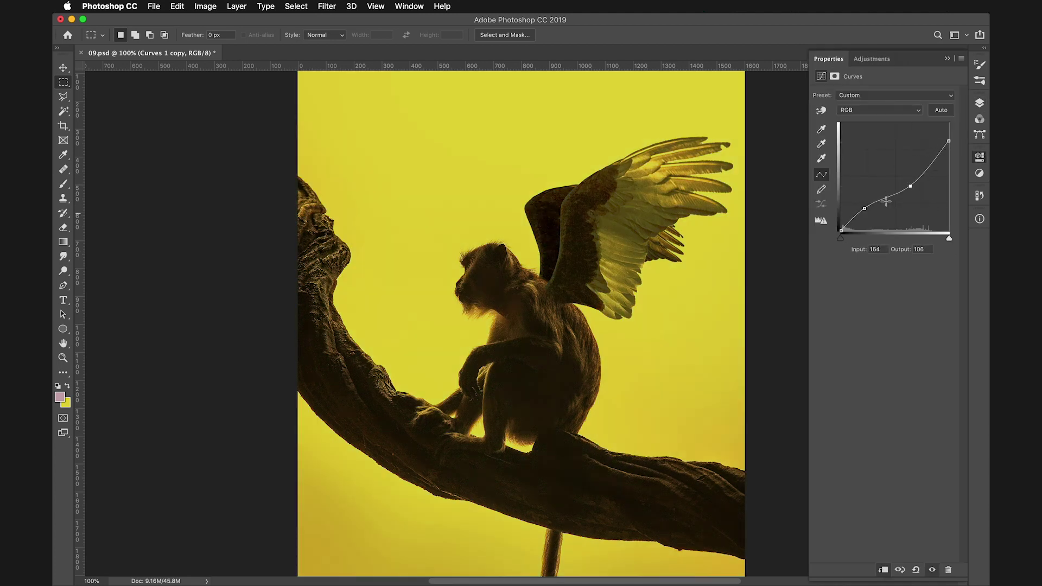
{"action": "left_click", "coordinate": [844, 197]}
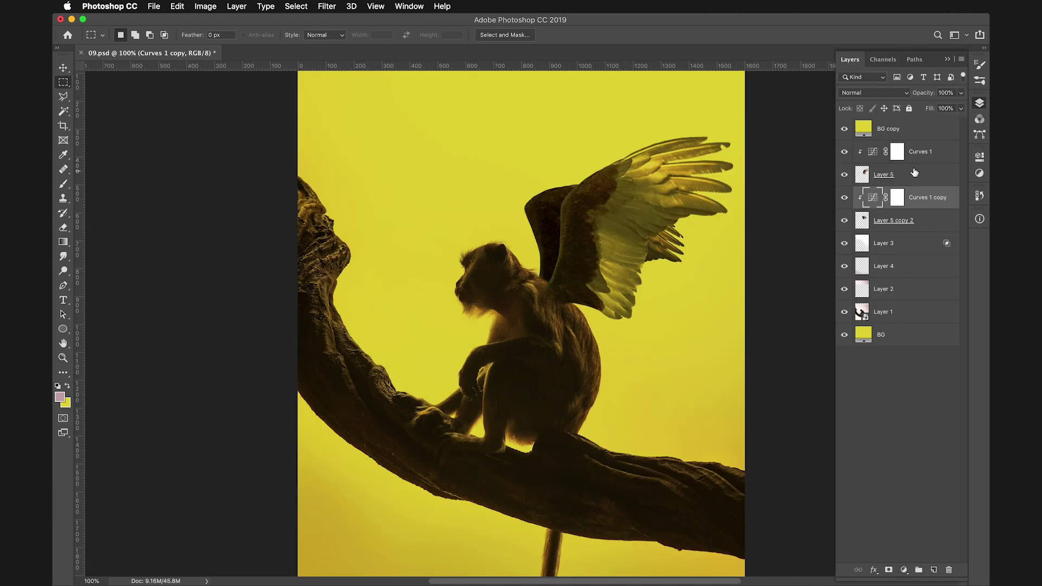
- Paint dark shading on clipped layers over the wing and hide the yellow tint to check it
{"action": "key", "text": "b"}
{"action": "mouse_move", "coordinate": [591, 304]}
{"action": "left_mouse_down"}
{"action": "mouse_move", "coordinate": [611, 232]}
{"action": "mouse_move", "coordinate": [714, 195]}
{"action": "mouse_move", "coordinate": [600, 244]}
{"action": "left_mouse_up"}
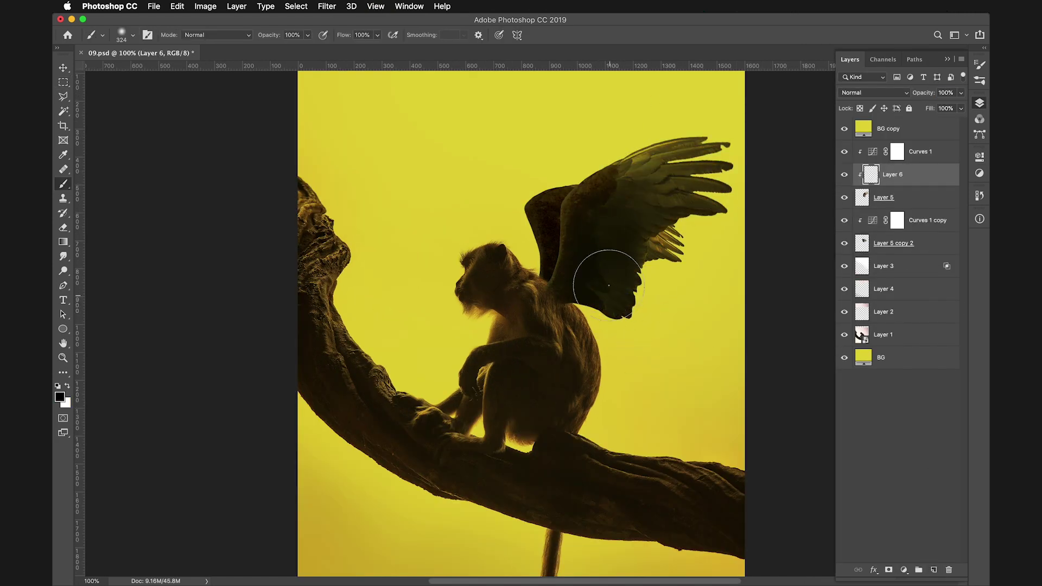
{"action": "left_click_drag", "start_coordinate": [929, 108], "coordinate": [835, 112]}
{"action": "left_click", "coordinate": [844, 128]}
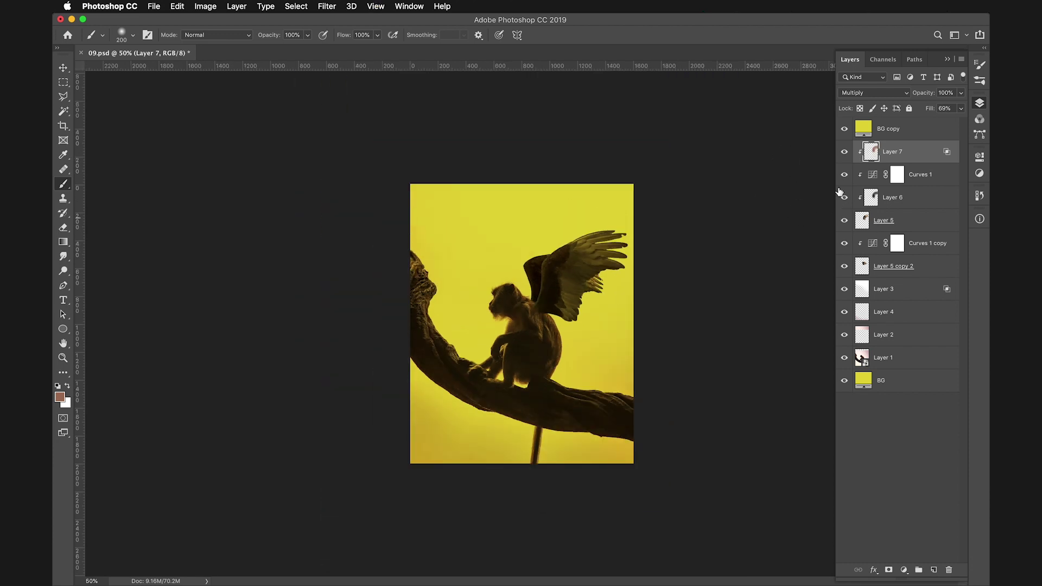
- Give the Gradient Map a golden colour stop positioned at 39%
{"action": "left_click", "coordinate": [758, 140]}
{"action": "left_click_drag", "start_coordinate": [758, 139], "coordinate": [790, 167]}
{"action": "left_click", "coordinate": [951, 84]}
{"action": "left_click_drag", "start_coordinate": [751, 315], "coordinate": [782, 316]}
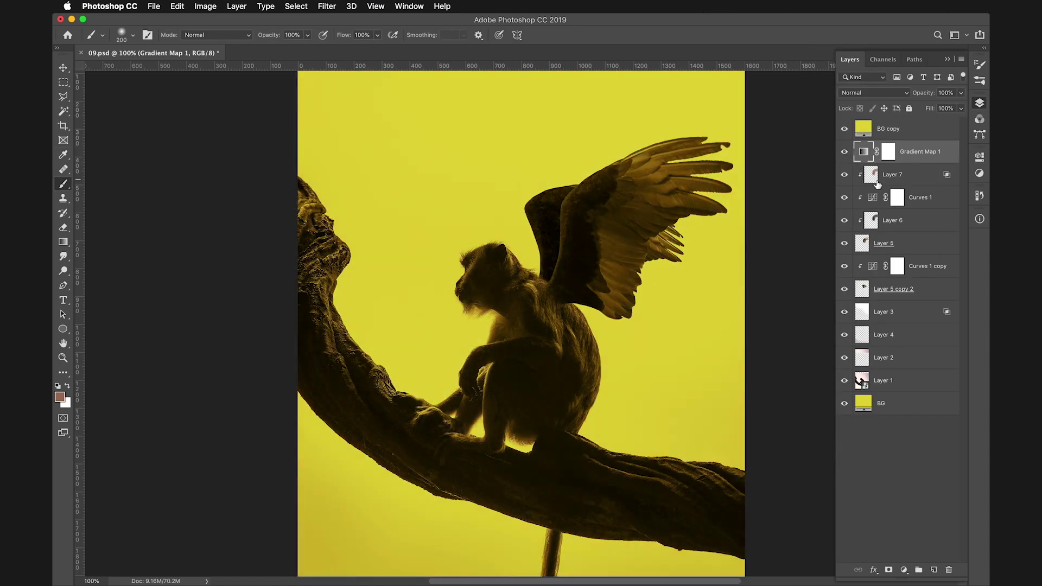
- On new Layer 8, paint a black shadow on the shoulder below the wing, erasing the excess
{"action": "left_click", "coordinate": [877, 179]}
{"action": "key", "text": "super+shift+alt+n"}
{"action": "scroll", "coordinate": [549, 302], "scroll_direction": "up", "scroll_amount": 3, "text": "alt"}
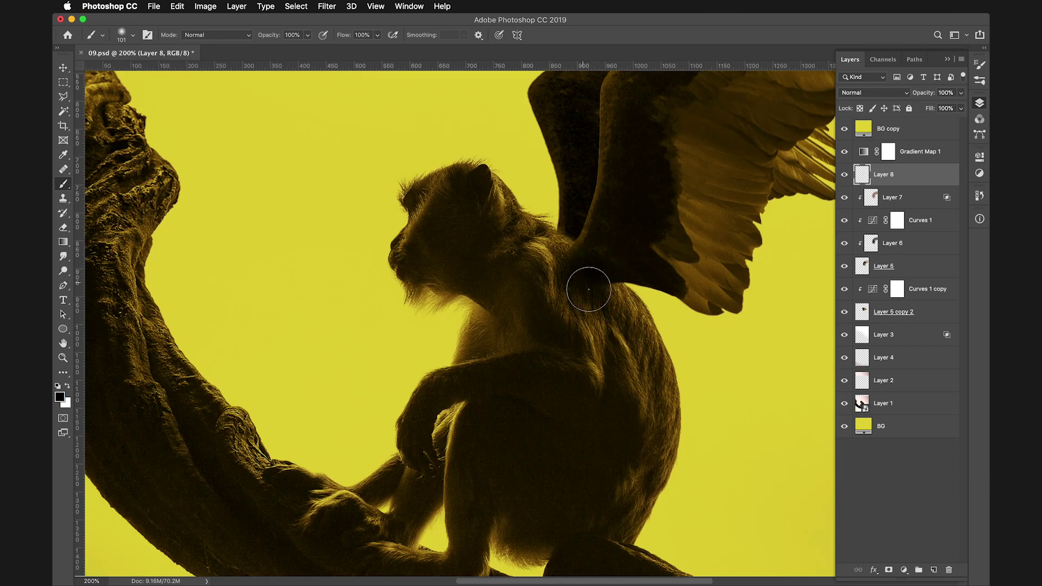
{"action": "left_click_drag", "start_coordinate": [588, 289], "coordinate": [661, 401]}
{"action": "key", "text": "e"}
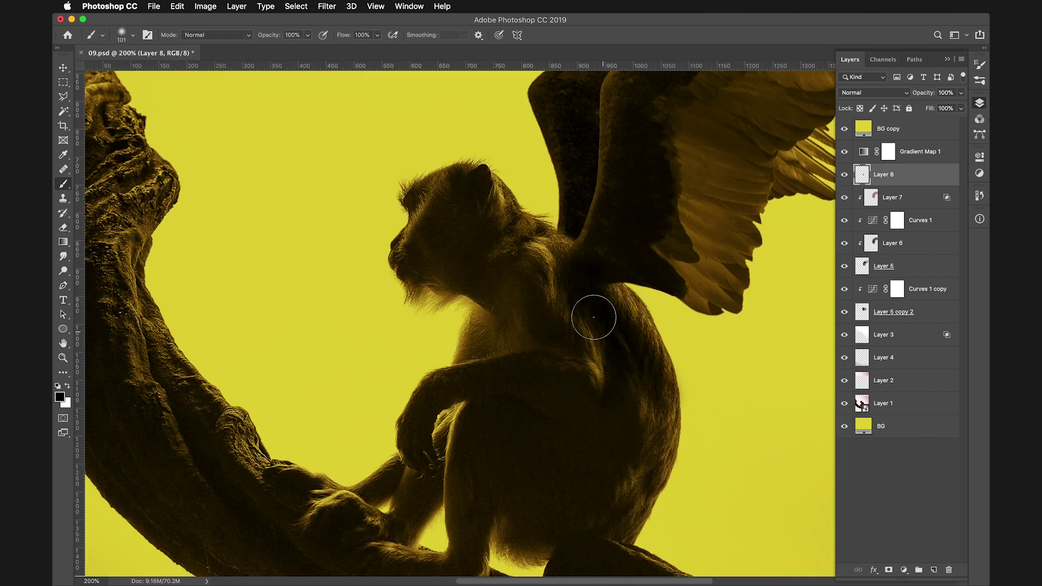
{"action": "scroll", "coordinate": [575, 440], "scroll_direction": "down", "scroll_amount": 5}
{"action": "key", "text": "bracketright"}
{"action": "key", "text": "bracketright"}
{"action": "key", "text": "bracketright"}
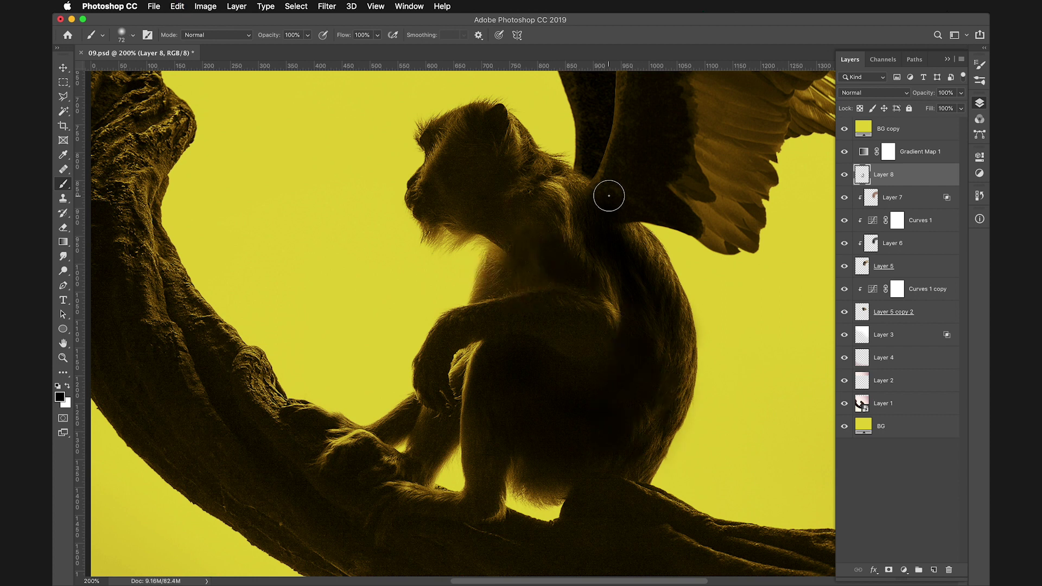
{"action": "left_click_drag", "start_coordinate": [574, 253], "coordinate": [536, 337]}
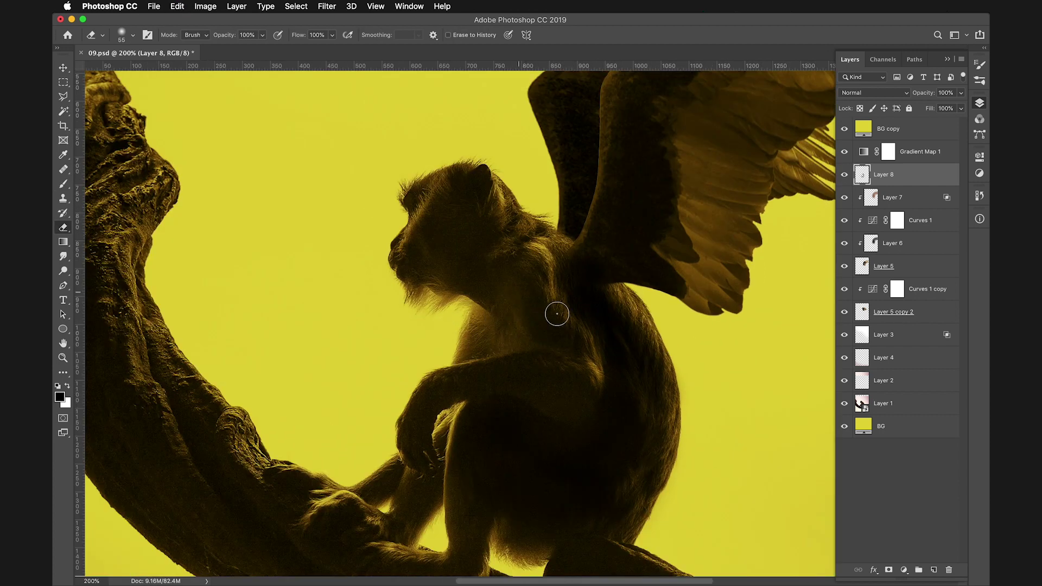
{"action": "key", "text": "super+0"}
- Paint black over the wing feathers on clipped Layer 9 and lower its fill
{"action": "key", "text": "super+plus"}
{"action": "key", "text": "super+plus"}
{"action": "key", "text": "super+alt+shift+n"}
{"action": "key", "text": "super+alt+g"}
{"action": "key", "text": "b"}
{"action": "mouse_move", "coordinate": [577, 295]}
{"action": "left_mouse_down"}
{"action": "mouse_move", "coordinate": [698, 209]}
{"action": "mouse_move", "coordinate": [693, 181]}
{"action": "mouse_move", "coordinate": [628, 244]}
{"action": "mouse_move", "coordinate": [771, 125]}
{"action": "left_mouse_up"}
{"action": "key", "text": "shift+4"}
{"action": "key", "text": "super+0"}
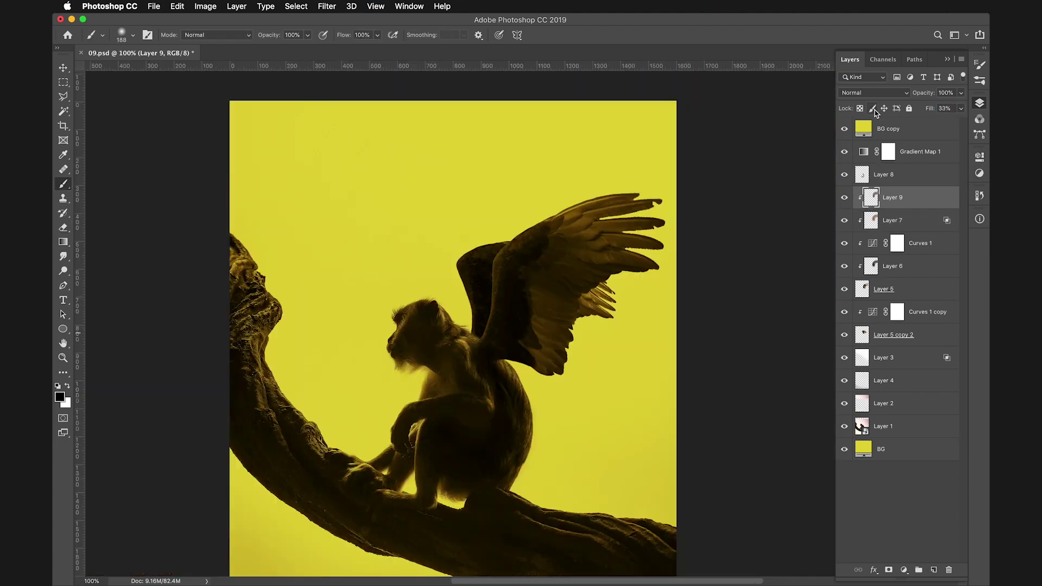
{"action": "key", "text": "super+plus"}
{"action": "key", "text": "super+plus"}
{"action": "key", "text": "super+plus"}
- Smudge the lower wing feather edges on Layer 5 at 90% strength with a smaller brush
{"action": "key", "text": "alt+bracketleft"}
{"action": "key", "text": "alt+bracketleft"}
{"action": "key", "text": "alt+bracketleft"}
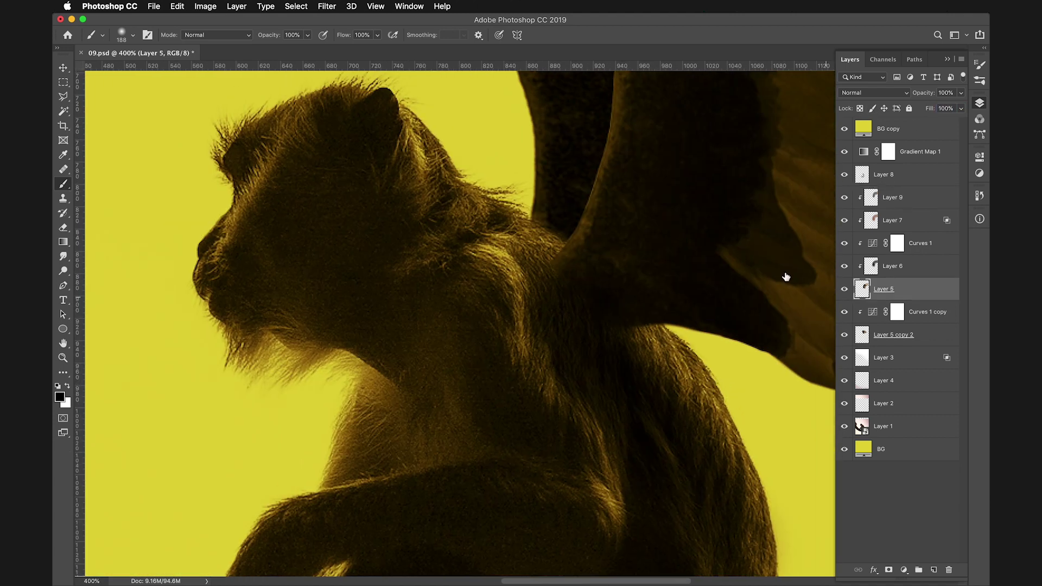
{"action": "key", "text": "r"}
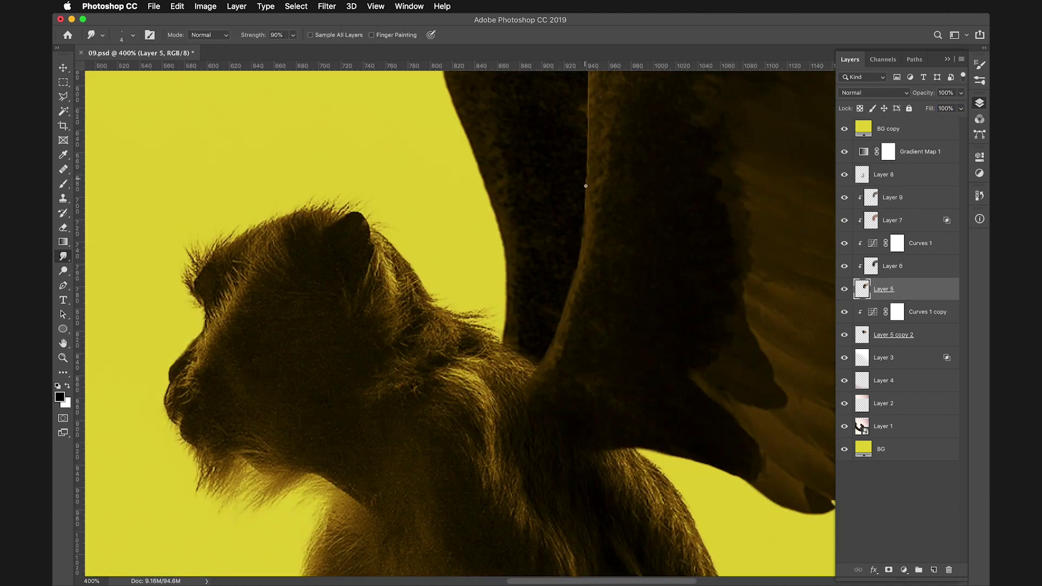
{"action": "scroll", "coordinate": [586, 185], "scroll_direction": "up", "scroll_amount": 5}
{"action": "scroll", "coordinate": [624, 110], "scroll_direction": "up", "scroll_amount": 5}
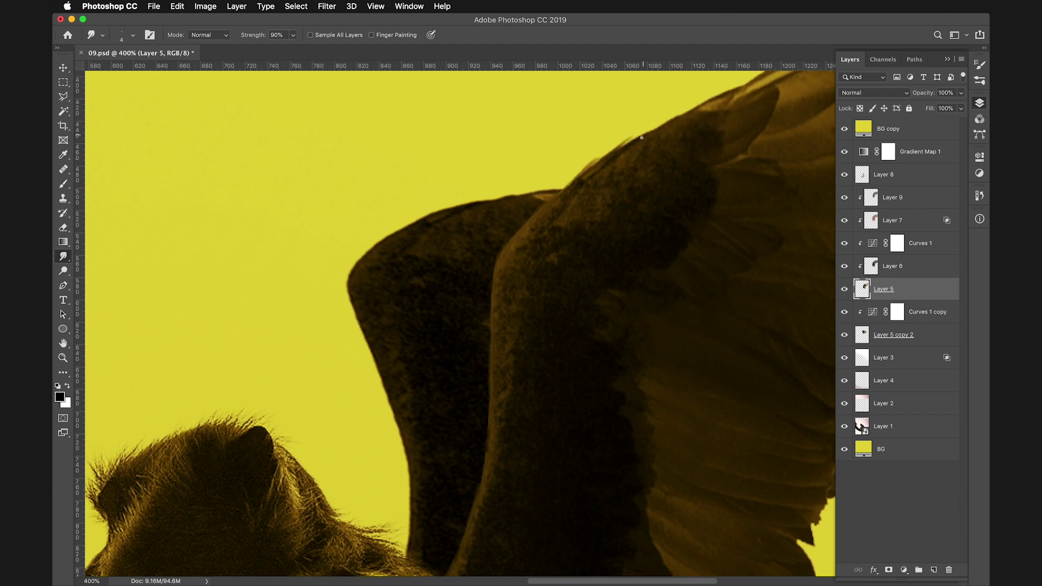
{"action": "left_click_drag", "start_coordinate": [694, 128], "coordinate": [552, 187]}
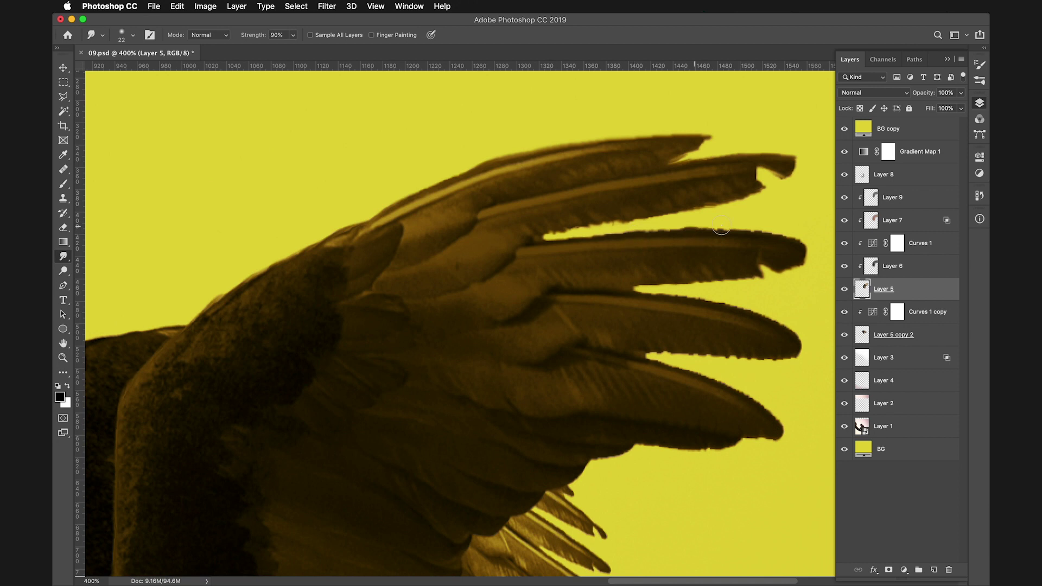
{"action": "scroll", "coordinate": [812, 253], "scroll_direction": "right", "scroll_amount": 5}
{"action": "scroll", "coordinate": [812, 253], "scroll_direction": "down", "scroll_amount": 2}
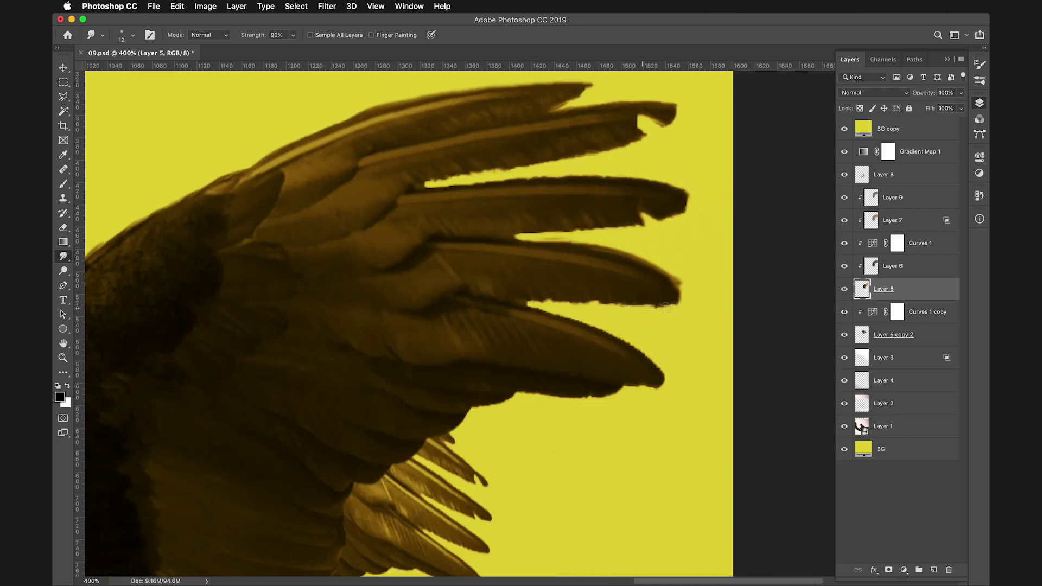
{"action": "key", "text": "bracketleft"}
{"action": "key", "text": "bracketleft"}
{"action": "key", "text": "bracketleft"}
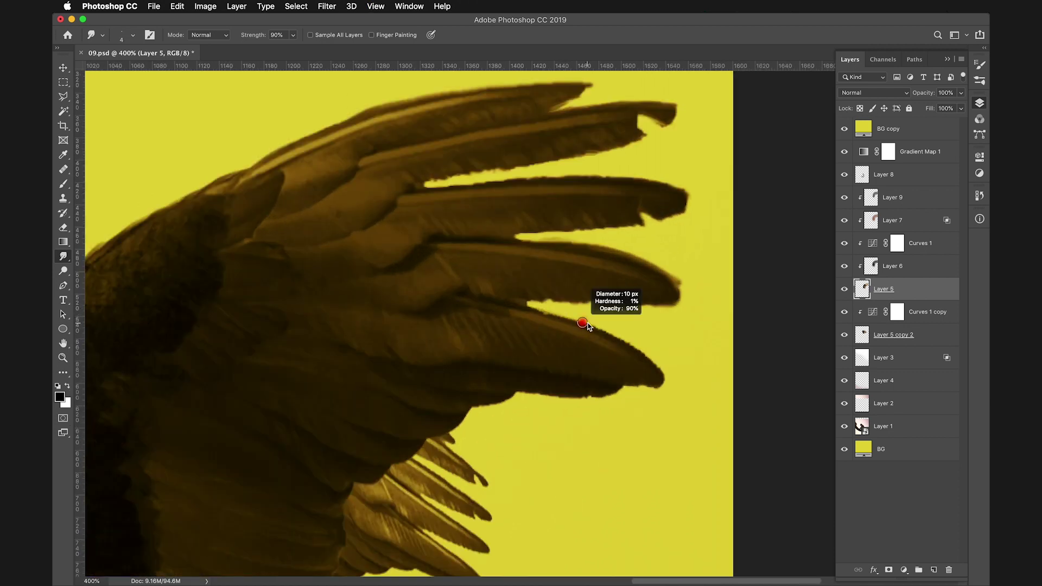
{"action": "scroll", "coordinate": [522, 397], "scroll_direction": "down", "scroll_amount": 5}
{"action": "scroll", "coordinate": [522, 397], "scroll_direction": "left", "scroll_amount": 3}
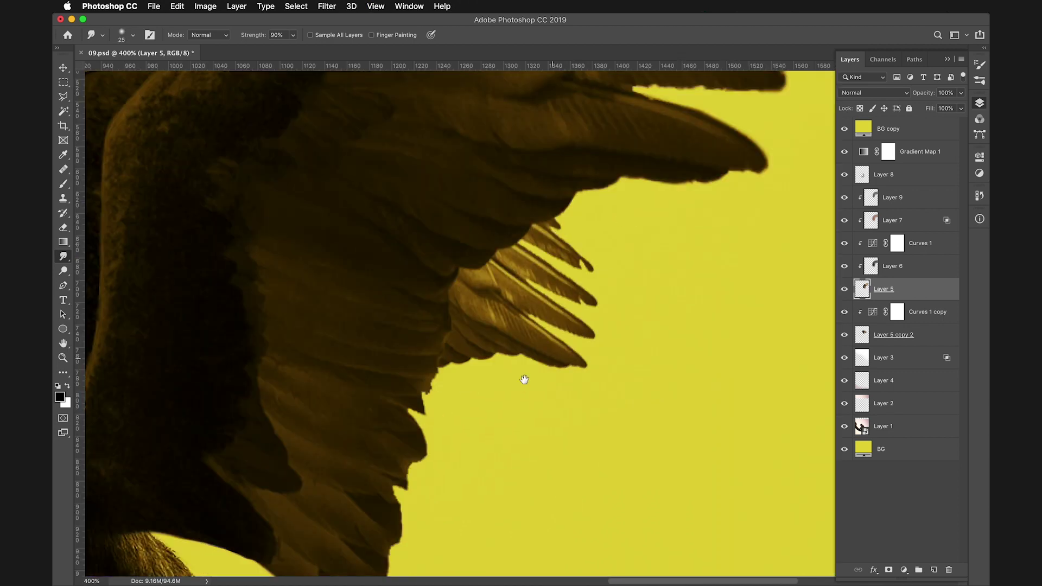
{"action": "scroll", "coordinate": [523, 379], "scroll_direction": "down", "scroll_amount": 2}
{"action": "scroll", "coordinate": [523, 380], "scroll_direction": "left", "scroll_amount": 2}
- Make Layer 8 visible and set it as the working layer
{"action": "key", "text": "ctrl+1"}
{"action": "key", "text": "m"}
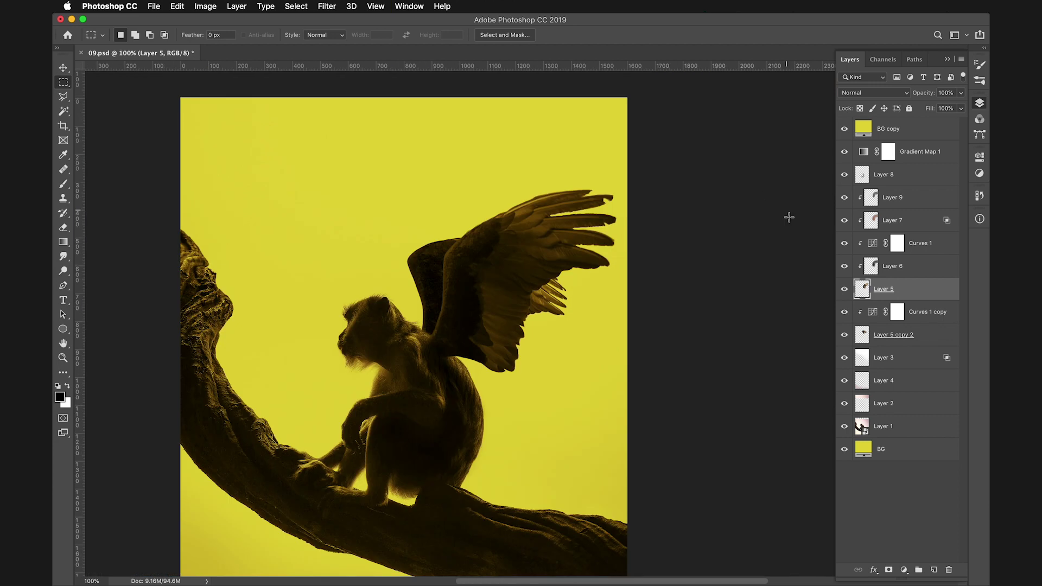
{"action": "key", "text": "ctrl+minus"}
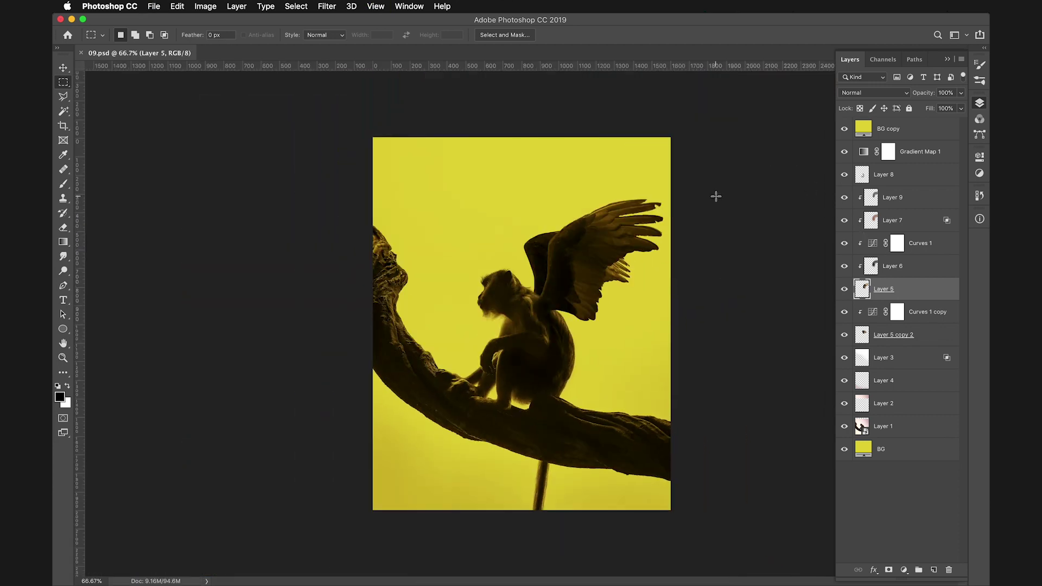
{"action": "left_click", "coordinate": [844, 174]}
{"action": "left_click", "coordinate": [862, 174]}
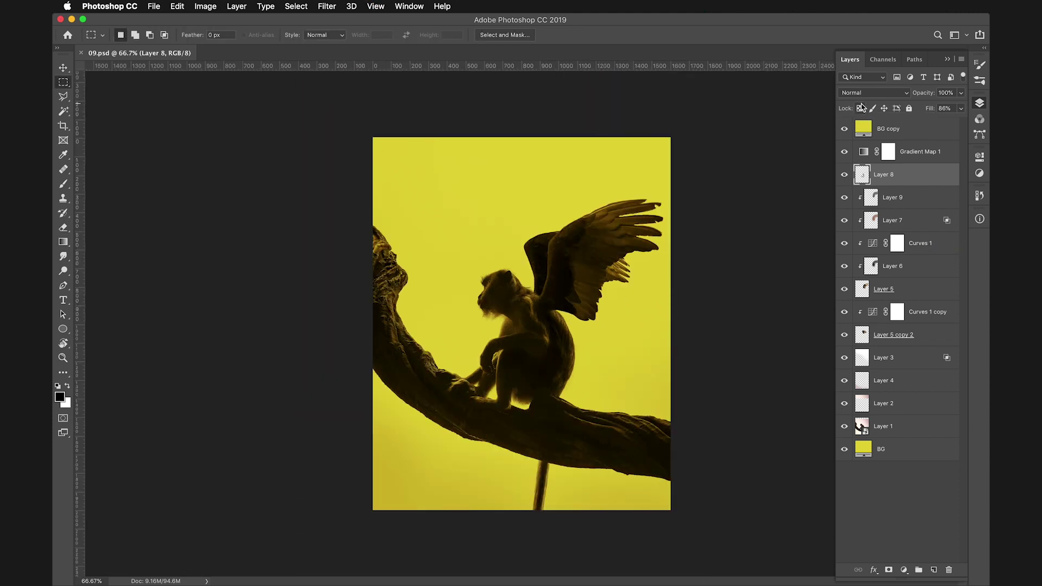
- Create Layer 10 and ready a smaller brush over the wing's inner edge
{"action": "key", "text": "ctrl+plus"}
{"action": "key", "text": "ctrl+shift+alt+e"}
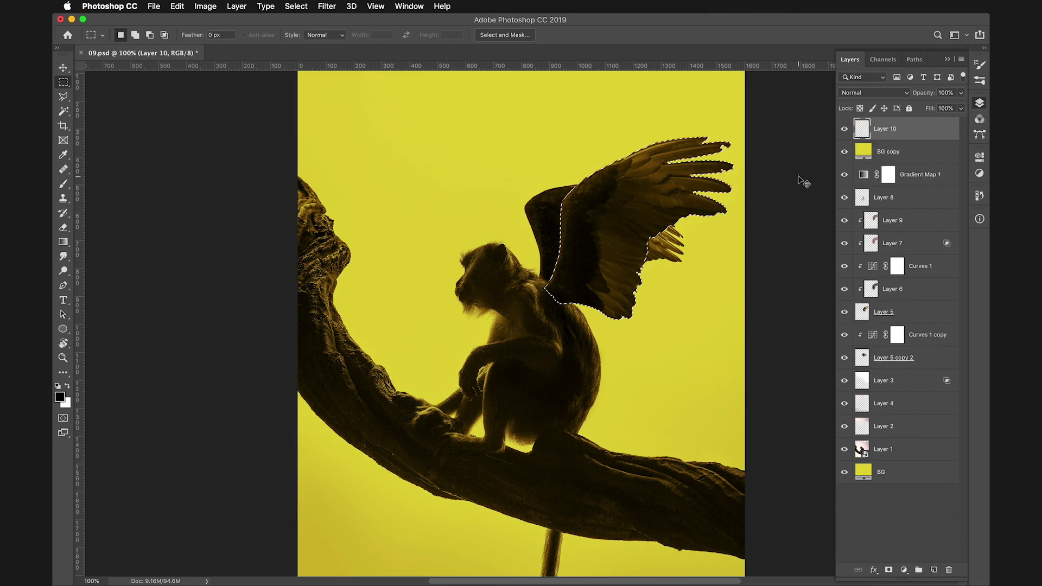
{"action": "key", "text": "b"}
{"action": "key", "text": "ctrl+plus"}
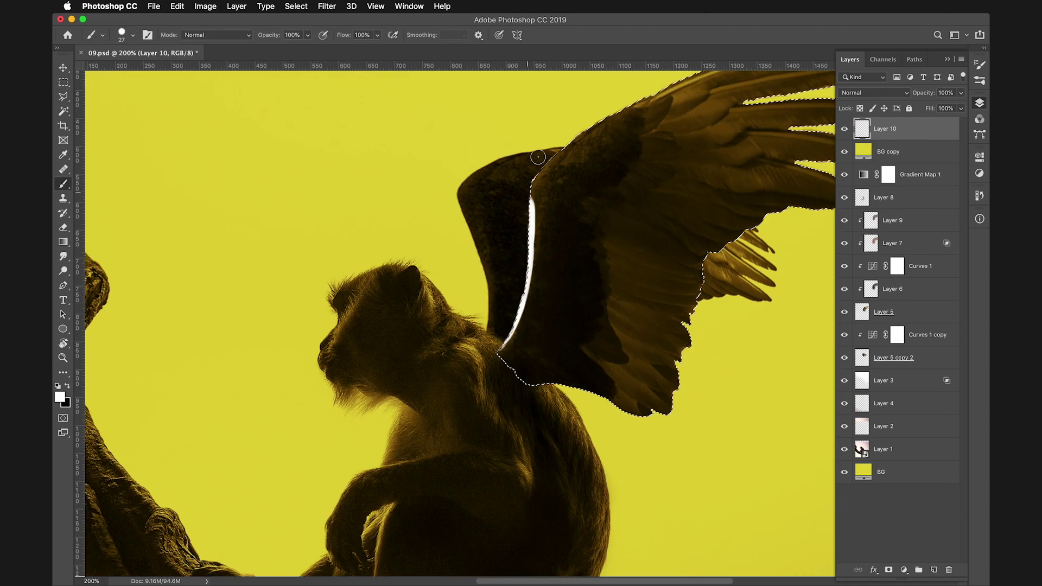
{"action": "left_click_drag", "start_coordinate": [628, 120], "coordinate": [540, 206]}
{"action": "key", "text": "bracketleft"}
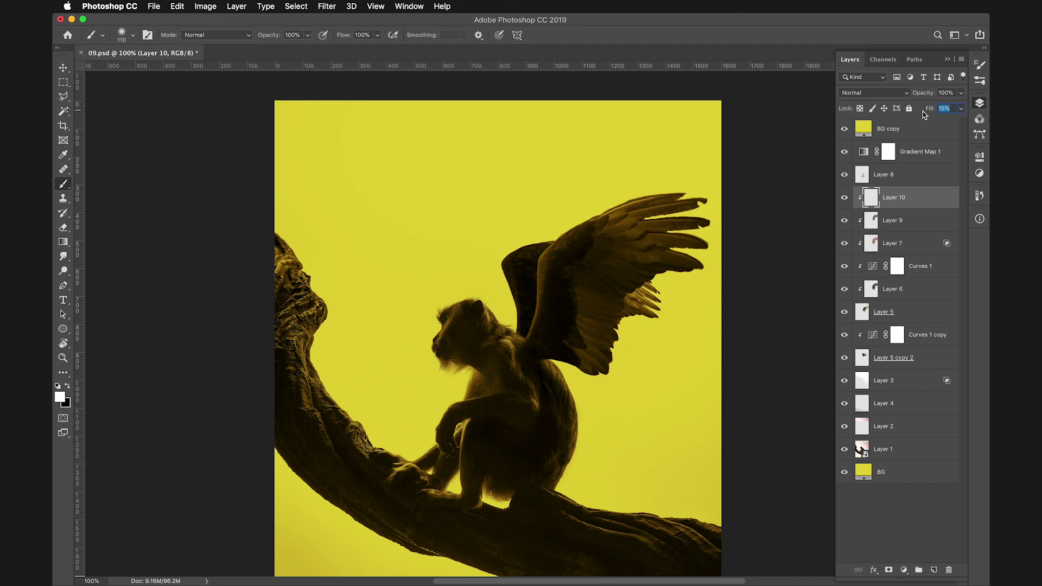
- Apply blending settings to Layers 10, 11 (75% fill) and 12
{"action": "double_click", "coordinate": [922, 201]}
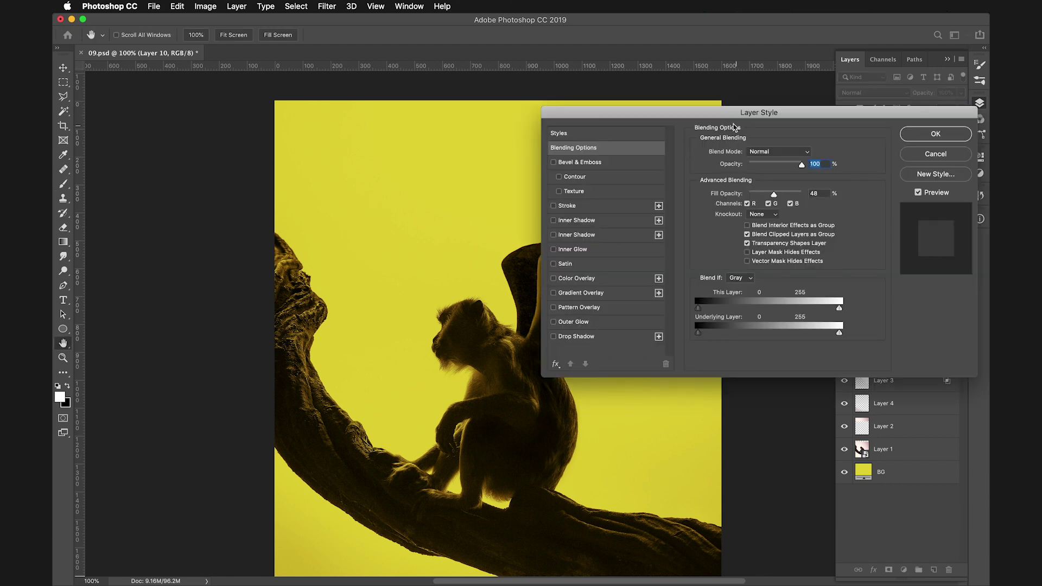
{"action": "left_click", "coordinate": [958, 118]}
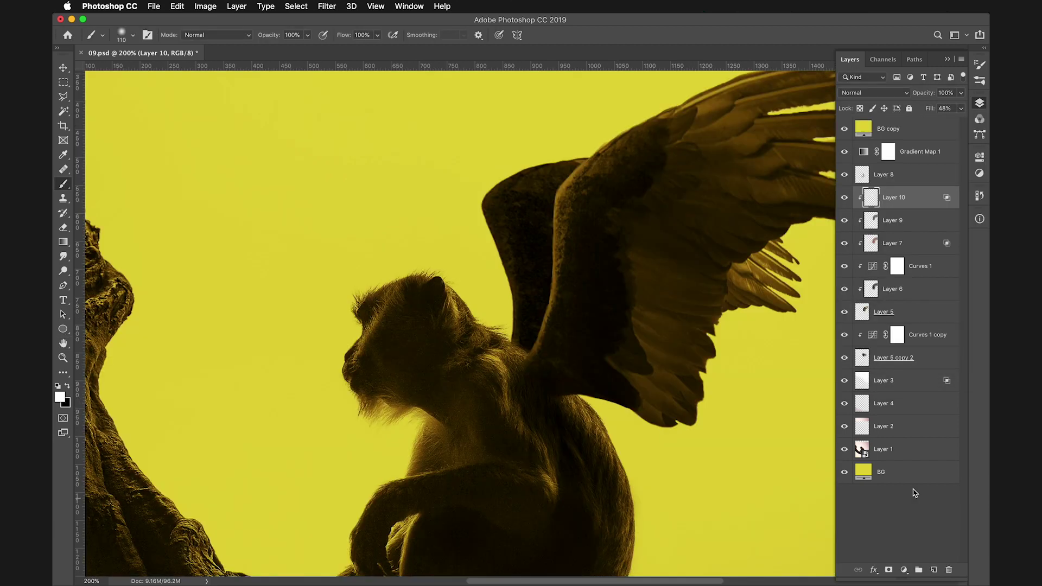
{"action": "left_click", "coordinate": [925, 340]}
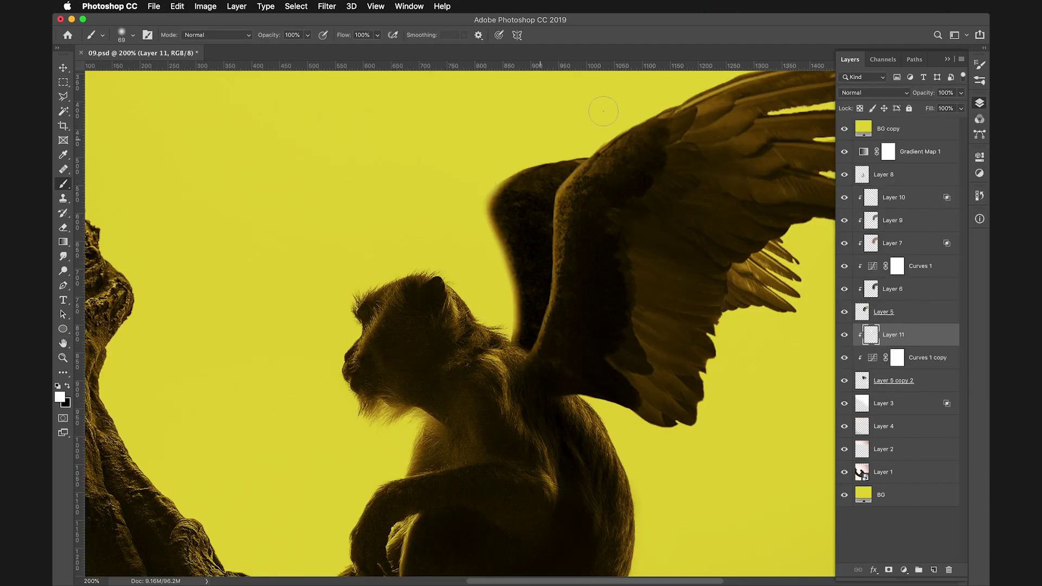
{"action": "double_click", "coordinate": [922, 335]}
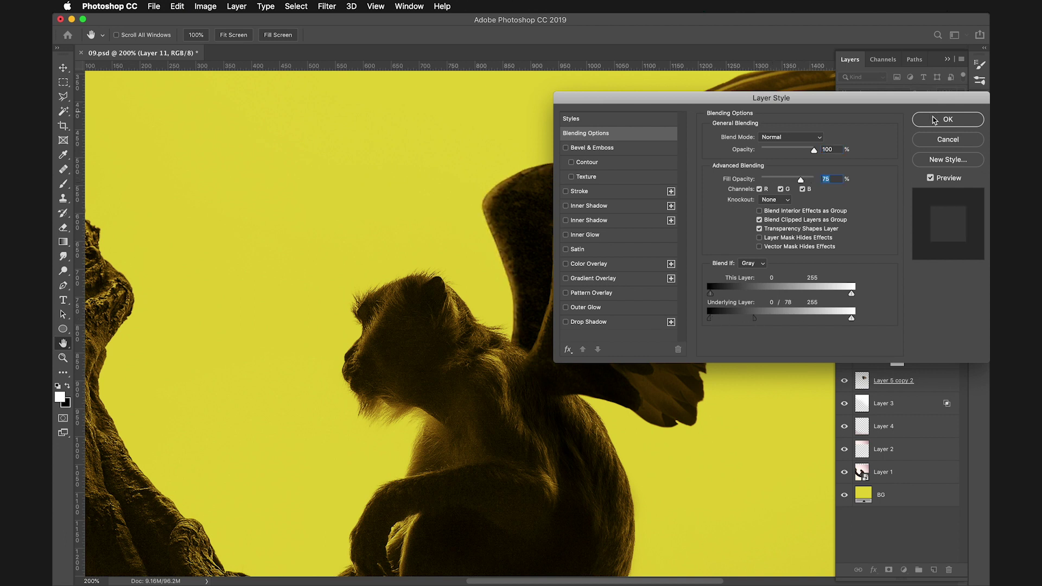
{"action": "left_click", "coordinate": [947, 119]}
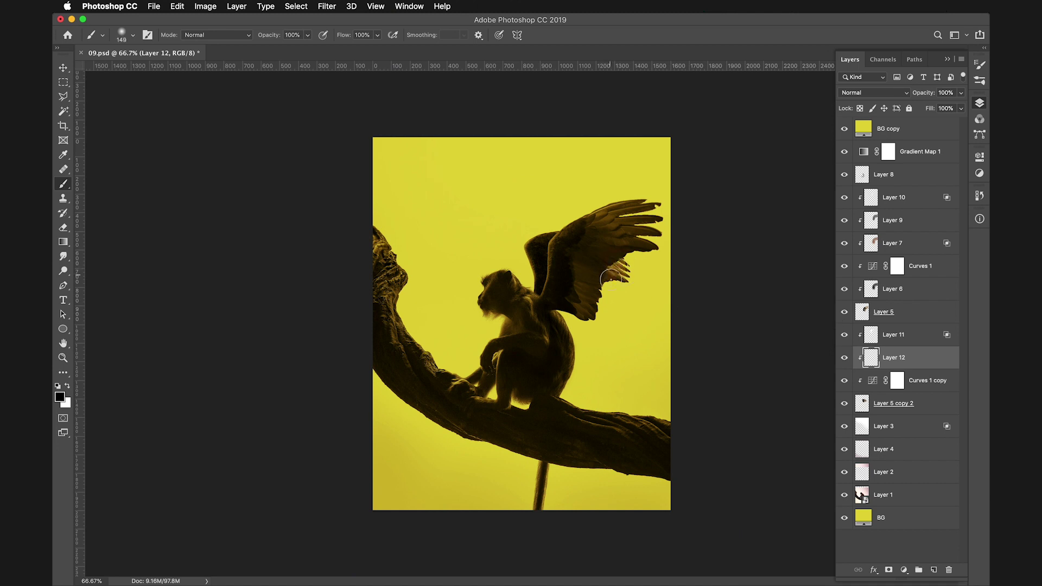
{"action": "double_click", "coordinate": [923, 357]}
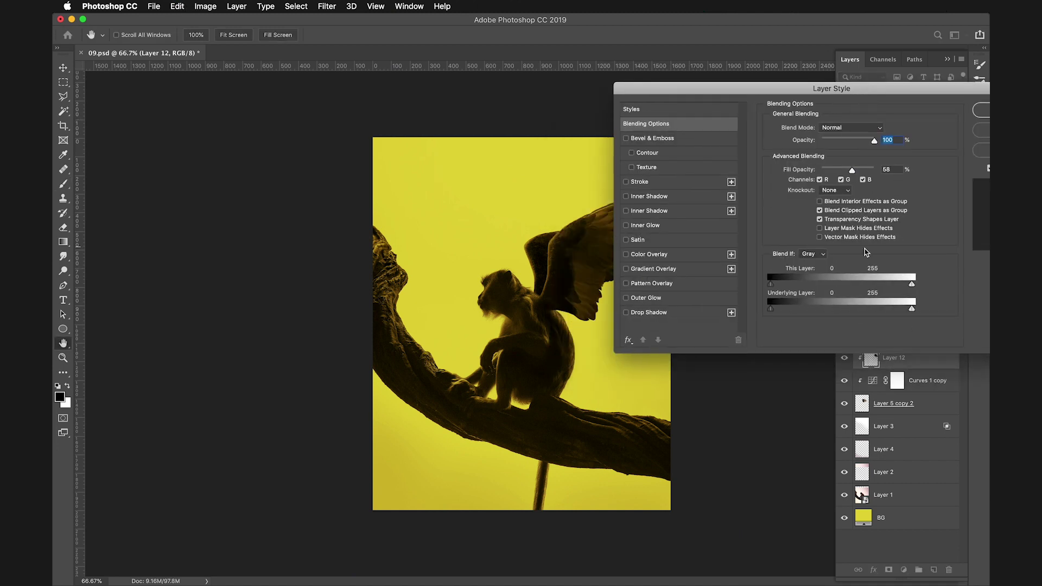
{"action": "key", "text": "Return"}
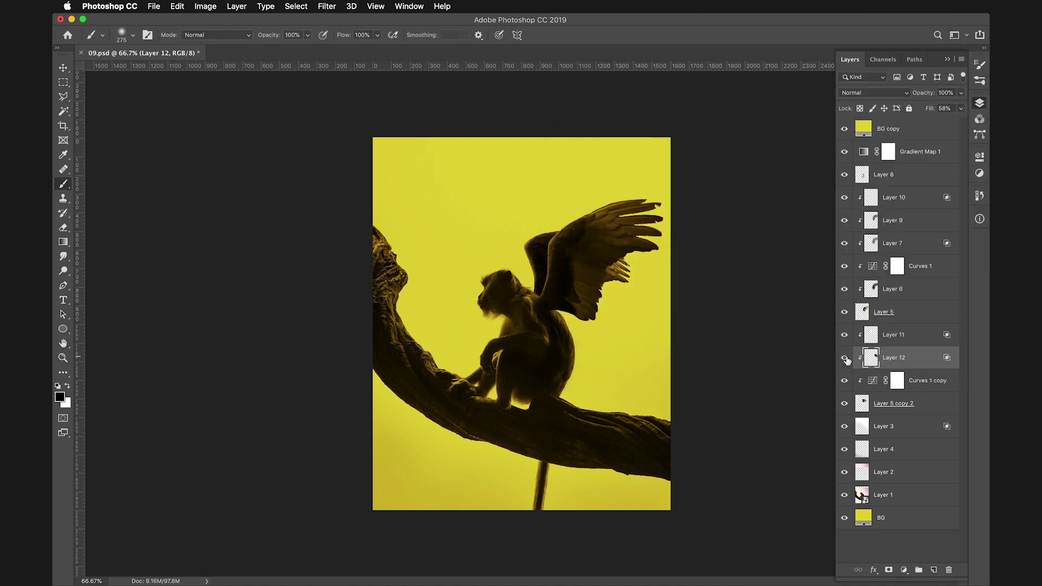
- Create clipped Layer 13 with Blend If hiding it over darker underlying tones
{"action": "left_click", "coordinate": [909, 220]}
{"action": "key", "text": "shift+ctrl+alt+n"}
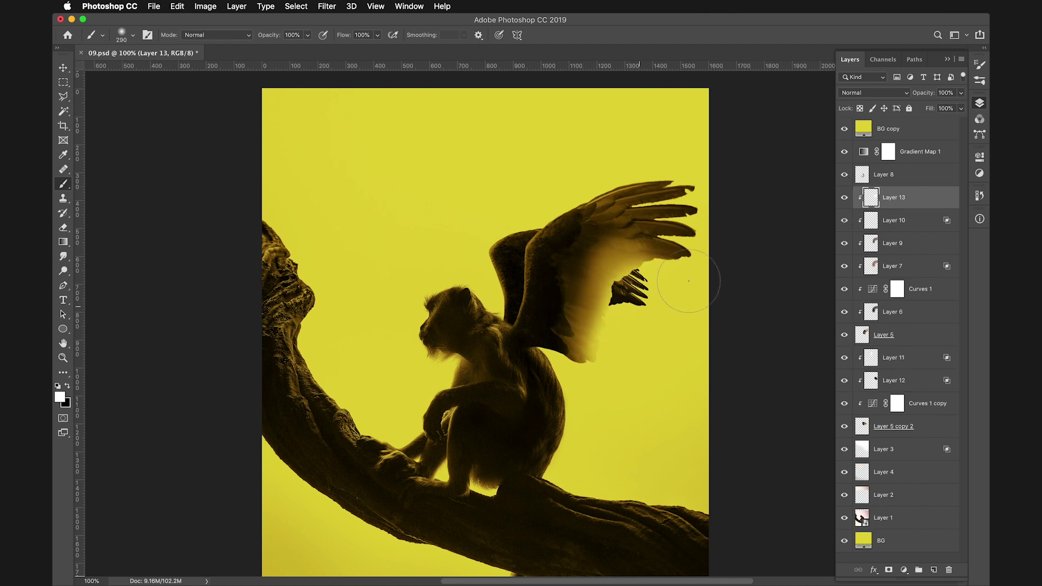
{"action": "double_click", "coordinate": [922, 197]}
{"action": "left_click_drag", "start_coordinate": [812, 302], "coordinate": [849, 304]}
{"action": "key", "text": "Return"}
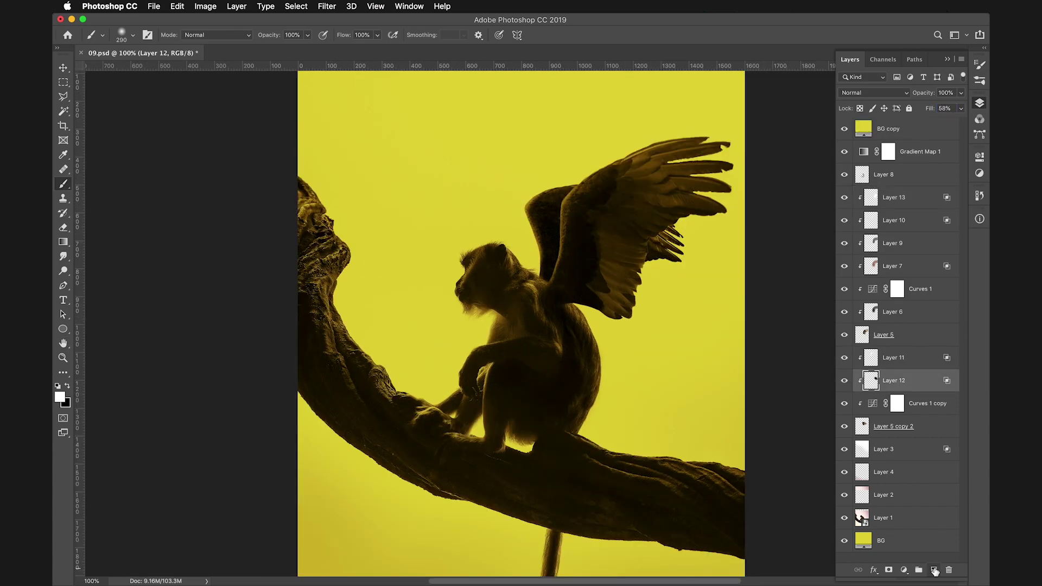
- Add Layer 14 with black as the paint colour and save the document
{"action": "left_click", "coordinate": [934, 570]}
{"action": "key", "text": "x"}
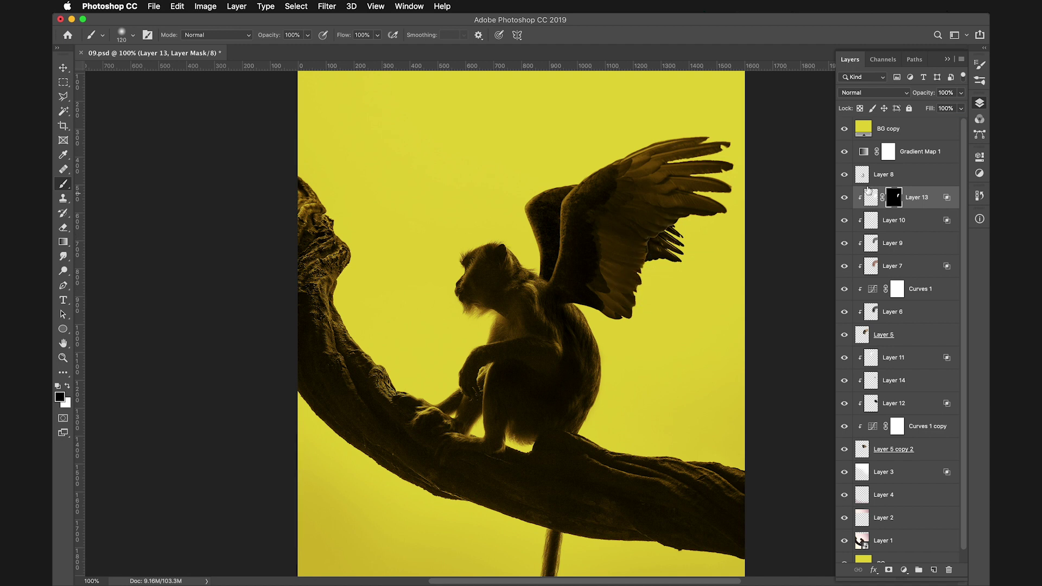
{"action": "key", "text": "ctrl+minus"}
{"action": "key", "text": "ctrl+s"}
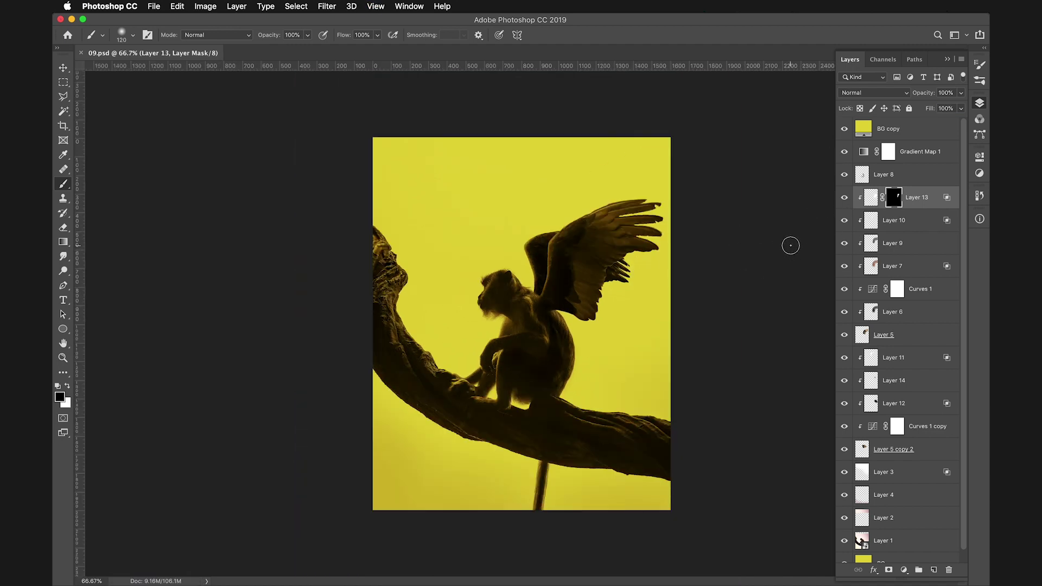
{"action": "left_click", "coordinate": [844, 128]}
{"action": "double_click", "coordinate": [922, 129]}
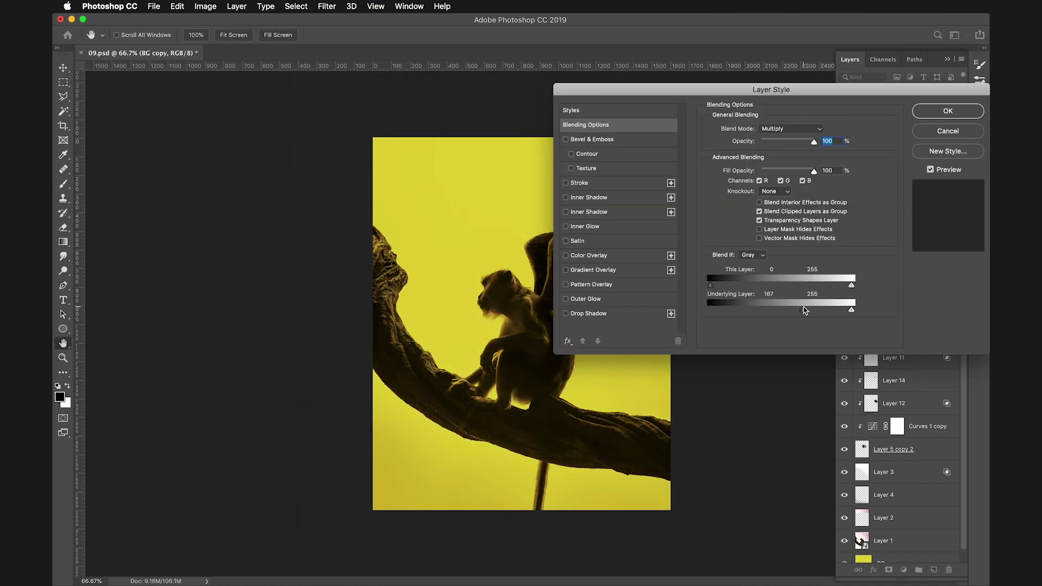
- Apply BG copy's blending settings, change its blend mode, and hide it
{"action": "left_click", "coordinate": [933, 114]}
{"action": "left_click", "coordinate": [874, 92]}
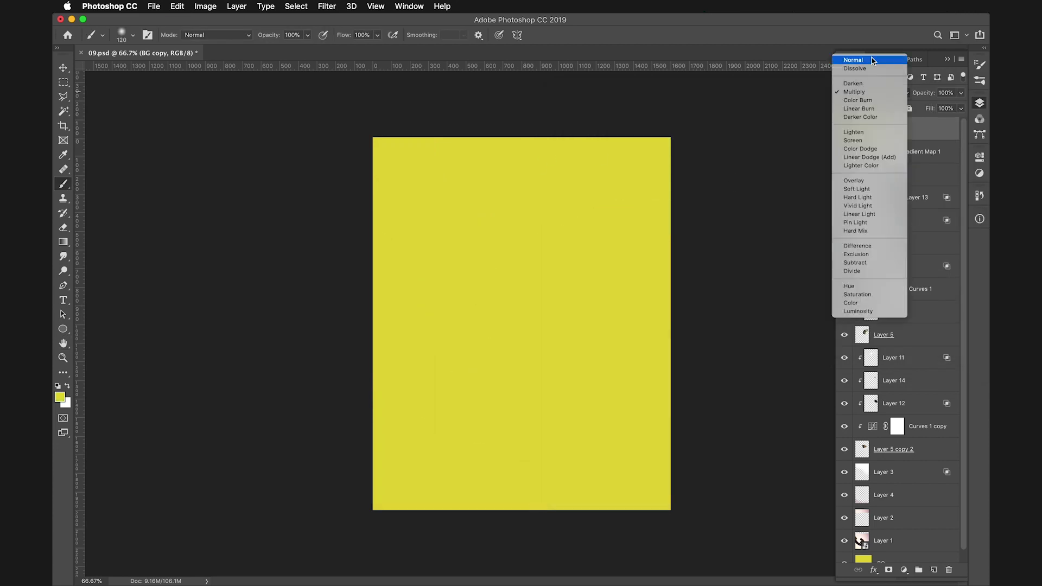
{"action": "left_click", "coordinate": [857, 63]}
{"action": "left_click", "coordinate": [844, 128]}
{"action": "left_click", "coordinate": [922, 151]}
- Add Gradient Map 2 above Gradient Map 1 with a teal middle colour stop
{"action": "left_click", "coordinate": [903, 569]}
{"action": "left_click", "coordinate": [930, 538]}
{"action": "left_click", "coordinate": [879, 98]}
{"action": "left_click", "coordinate": [765, 314]}
{"action": "double_click", "coordinate": [765, 315]}
{"action": "left_click", "coordinate": [807, 202]}
{"action": "left_click", "coordinate": [852, 184]}
{"action": "left_click", "coordinate": [749, 187]}
{"action": "left_click", "coordinate": [853, 161]}
{"action": "left_click", "coordinate": [750, 190]}
{"action": "key", "text": "Return"}
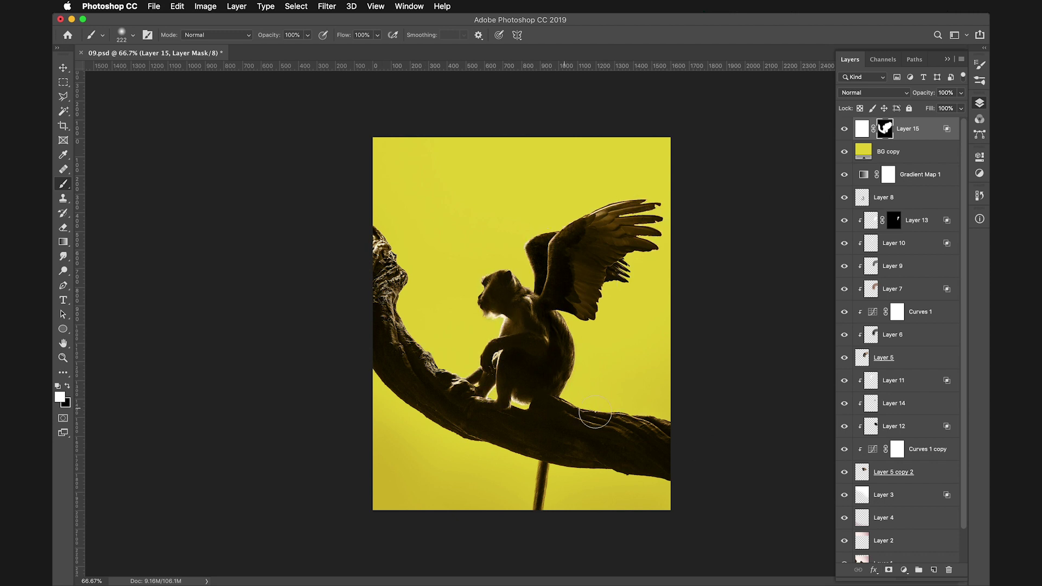
- Set Layer 15's blend mode to Linear Dodge (Add) after trying Screen
{"action": "left_click", "coordinate": [873, 93]}
{"action": "left_click", "coordinate": [875, 169]}
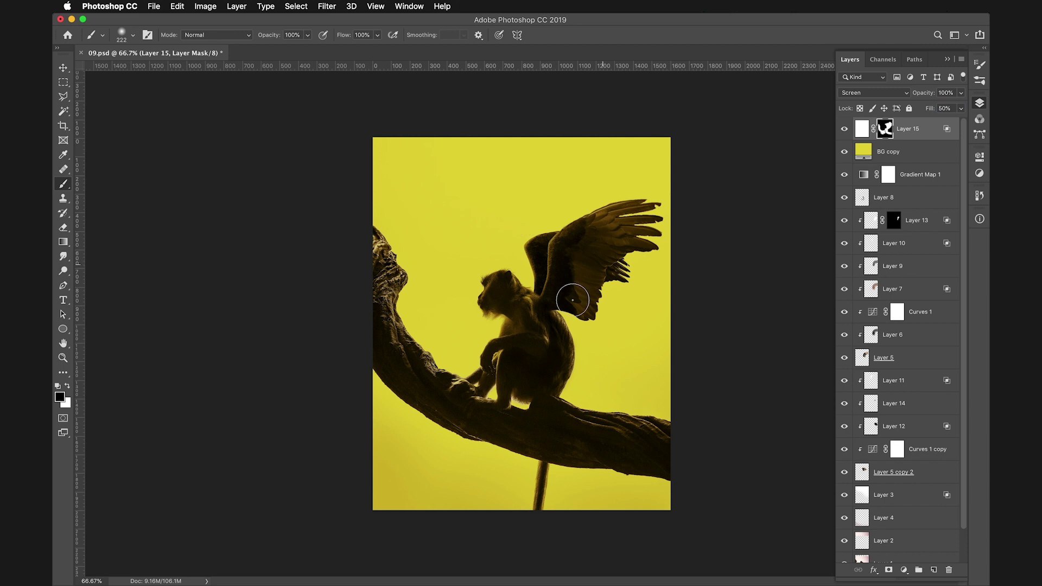
{"action": "key", "text": "super+1"}
{"action": "left_click", "coordinate": [899, 98]}
{"action": "left_click", "coordinate": [917, 110]}
{"action": "key", "text": "super+minus"}
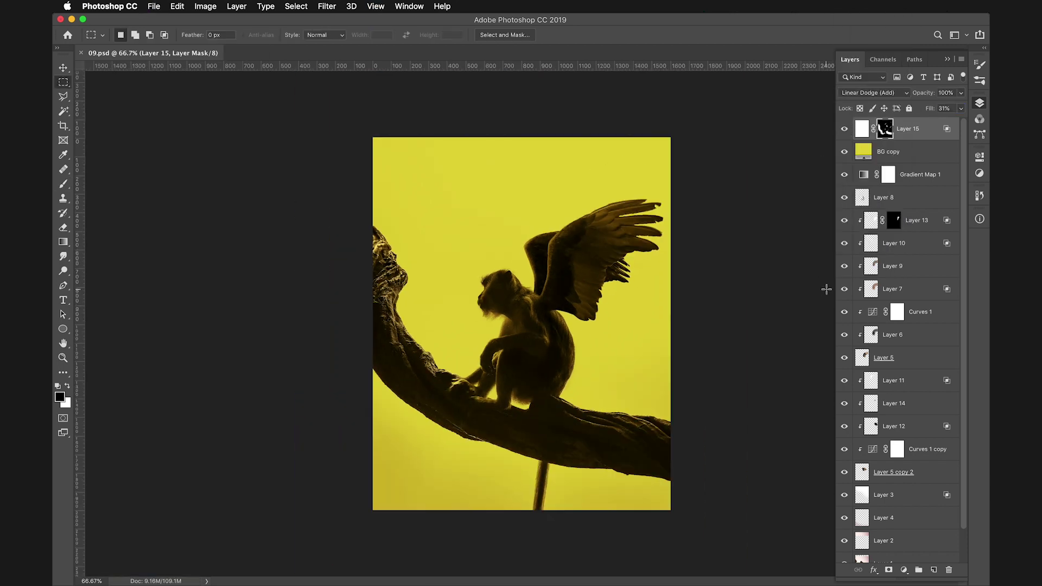
- Show BG copy and paint a soft chest glow on Layer 16, scaled to about 173%
{"action": "left_click", "coordinate": [844, 152]}
{"action": "left_click", "coordinate": [933, 569]}
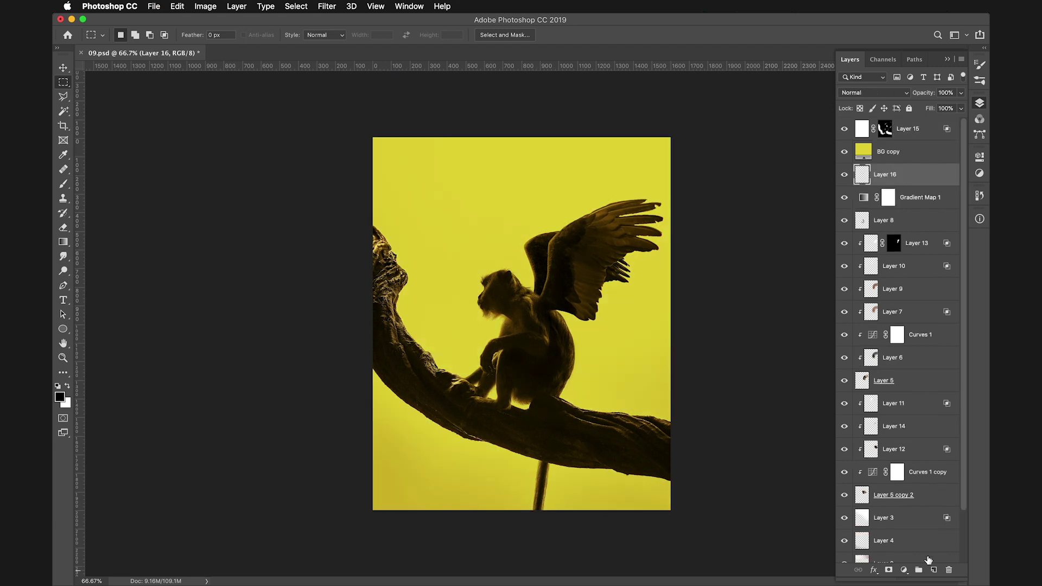
{"action": "left_click", "coordinate": [501, 326]}
{"action": "key", "text": "super+t"}
{"action": "left_click_drag", "start_coordinate": [520, 296], "coordinate": [542, 274]}
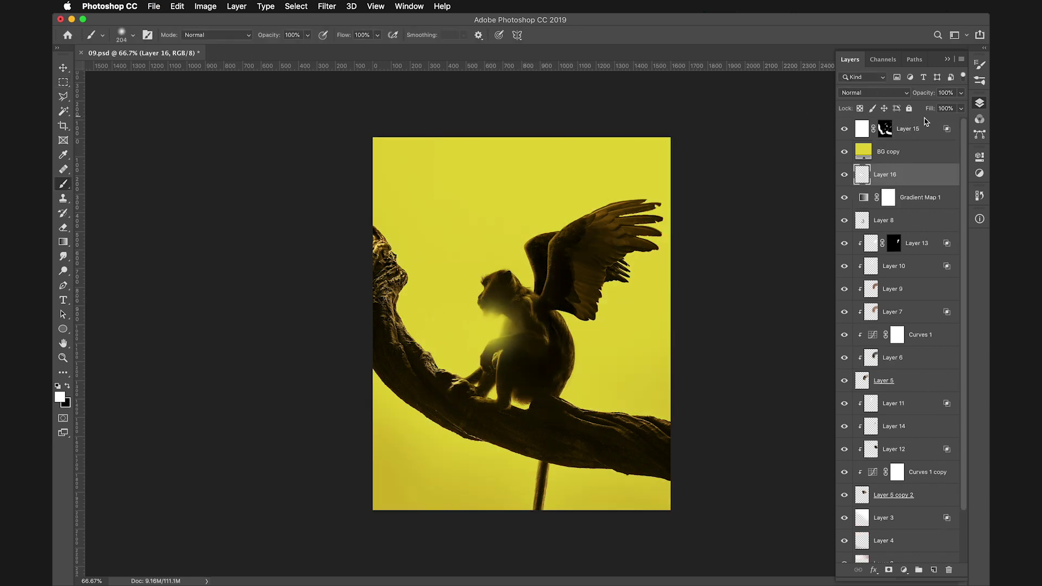
{"action": "key", "text": "super+1"}
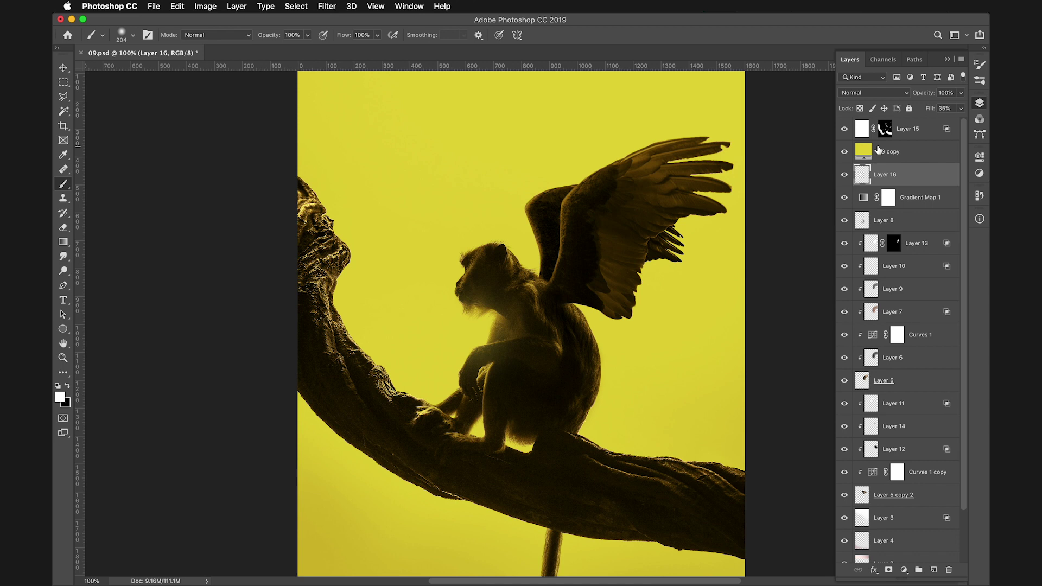
{"action": "key", "text": "super+minus"}
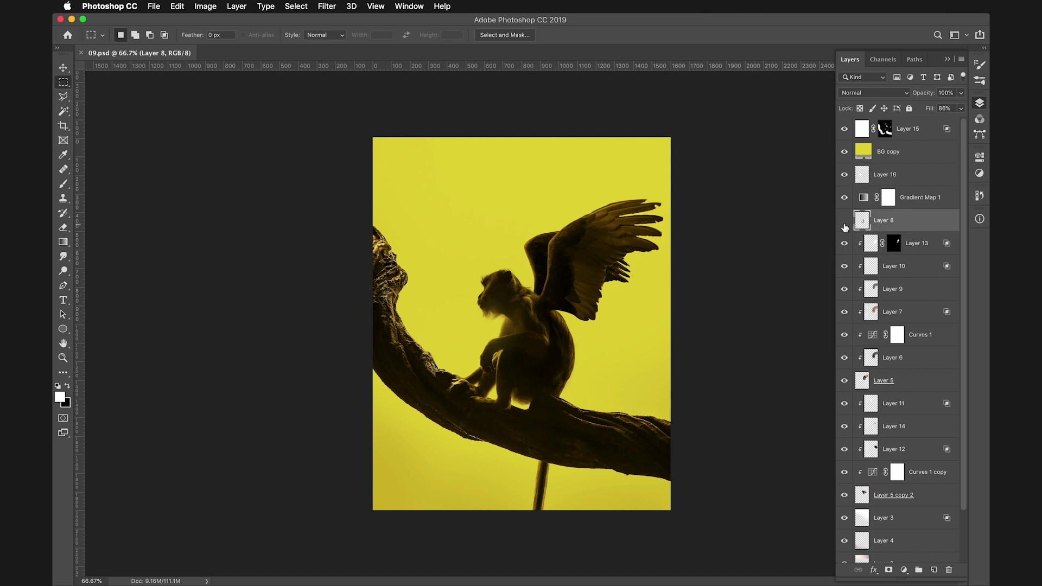
- Group Layer 8 and the layers below as MONKEY, then hide BG copy
{"action": "left_click", "coordinate": [885, 530], "text": "shift"}
{"action": "key", "text": "ctrl+g"}
{"action": "type", "text": "MONKEY"}
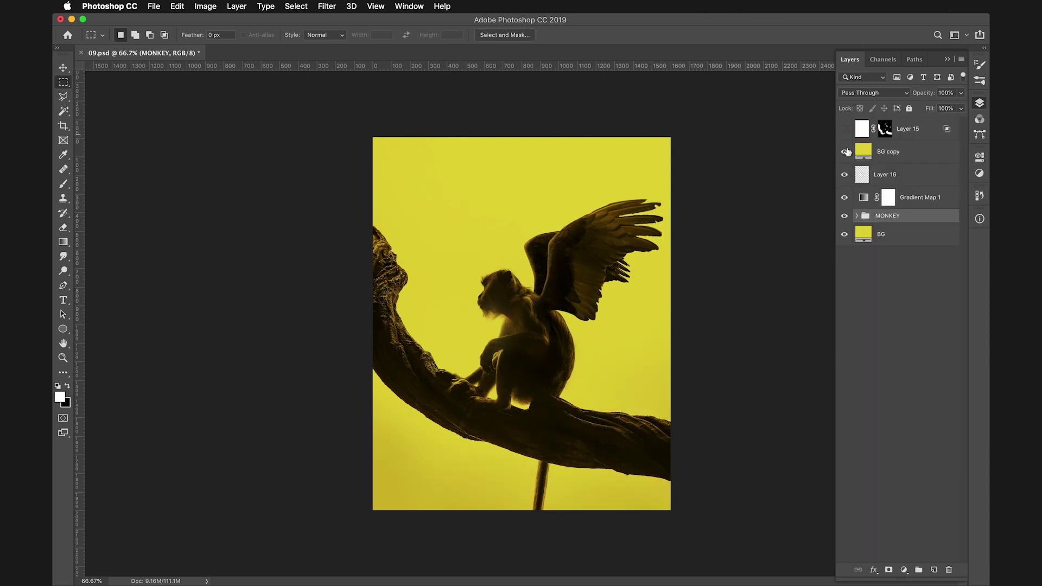
{"action": "left_click", "coordinate": [843, 153]}
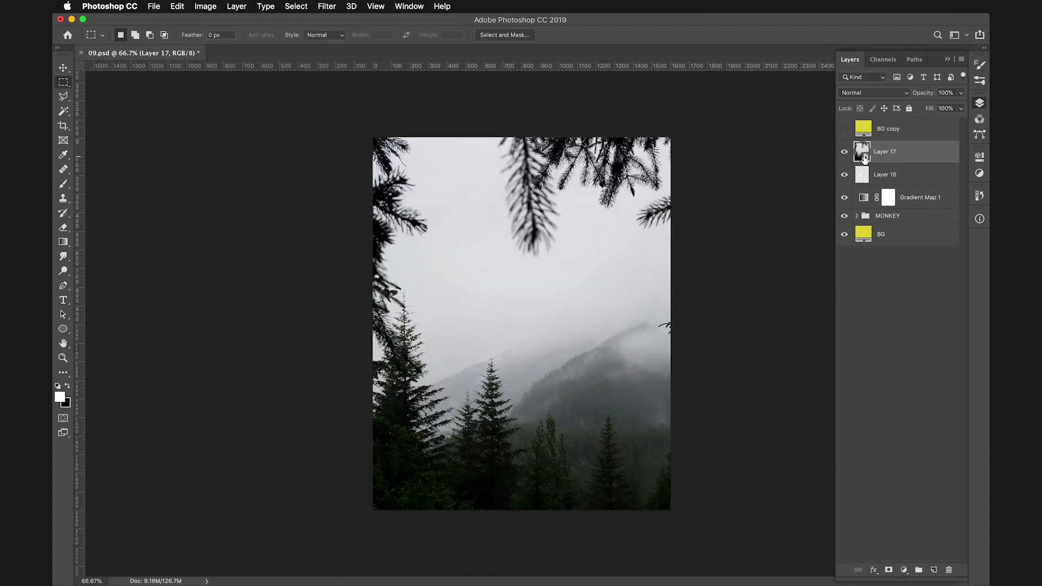
- Brighten the forest photo's highlights with a Levels adjustment inside its smart object
{"action": "double_click", "coordinate": [864, 157]}
{"action": "left_click", "coordinate": [903, 570]}
{"action": "left_click", "coordinate": [919, 401]}
{"action": "left_click_drag", "start_coordinate": [952, 177], "coordinate": [934, 178]}
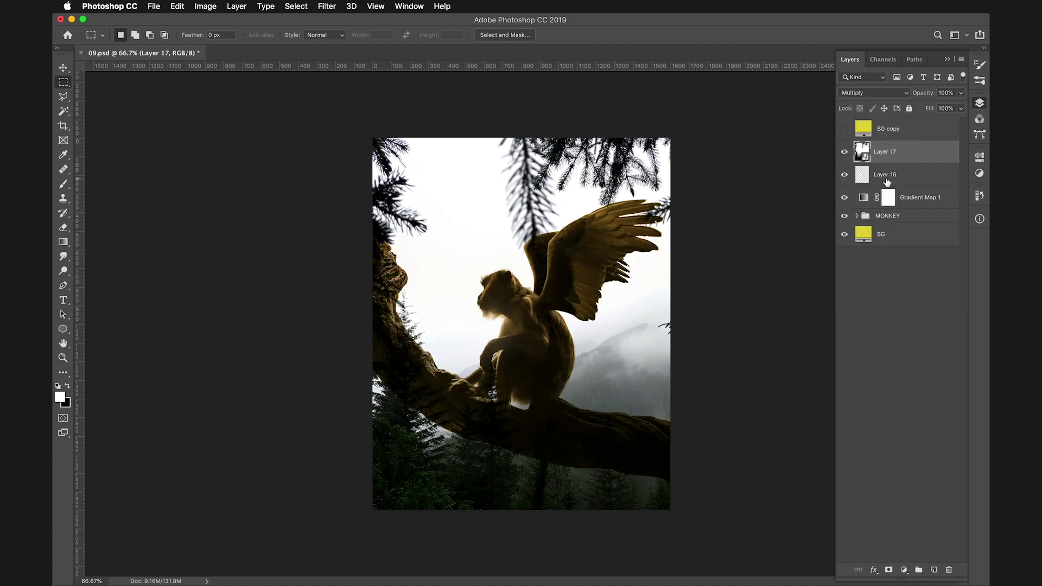
- Move and scale the forest photo to fill the canvas, about 130% larger
{"action": "key", "text": "super+t"}
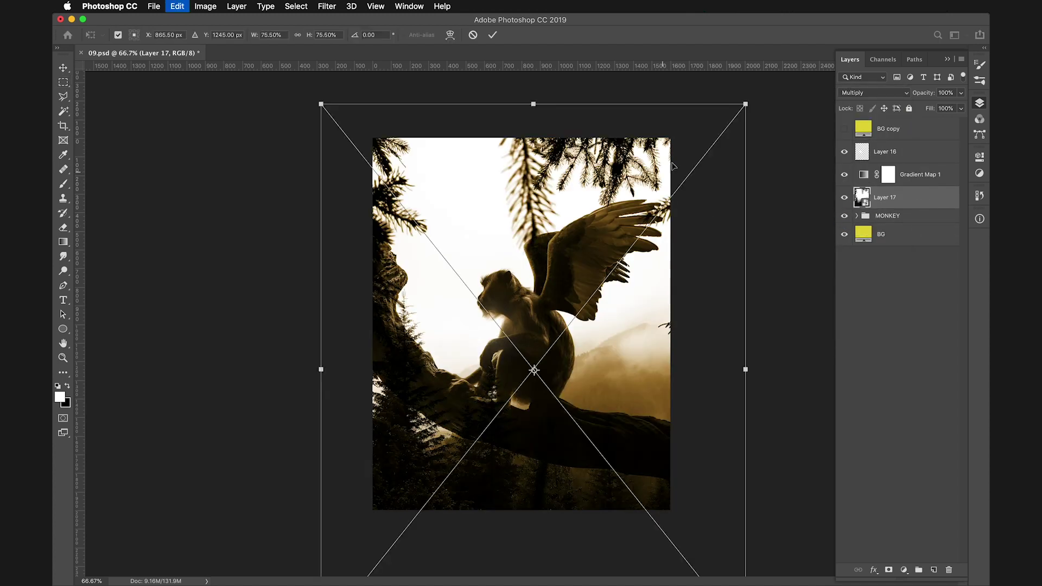
{"action": "mouse_move", "coordinate": [738, 171]}
{"action": "left_mouse_down"}
{"action": "mouse_move", "coordinate": [738, 267]}
{"action": "mouse_move", "coordinate": [696, 130]}
{"action": "left_mouse_up"}
{"action": "left_click_drag", "start_coordinate": [684, 497], "coordinate": [689, 268]}
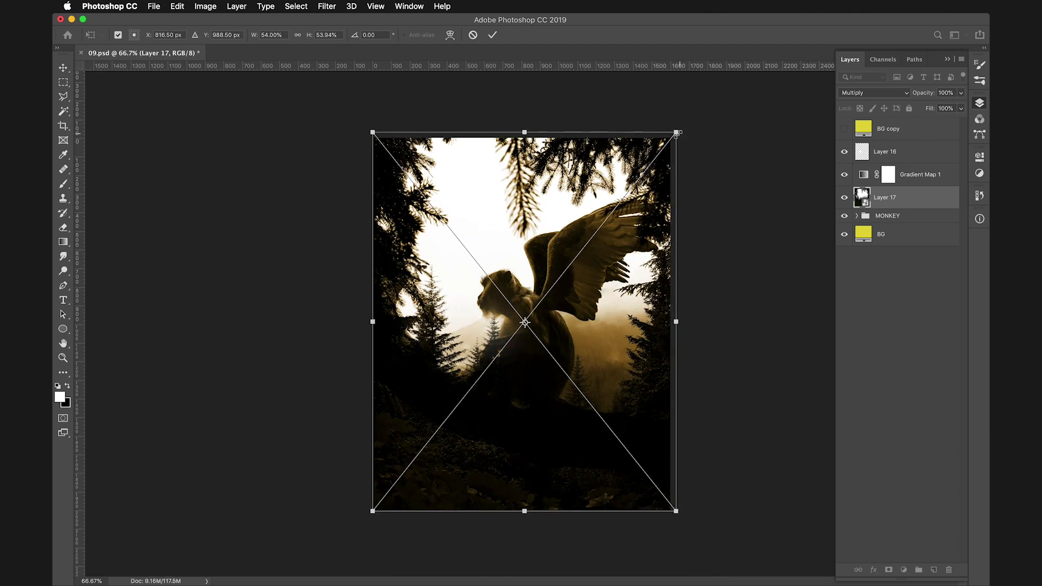
{"action": "key", "text": "Return"}
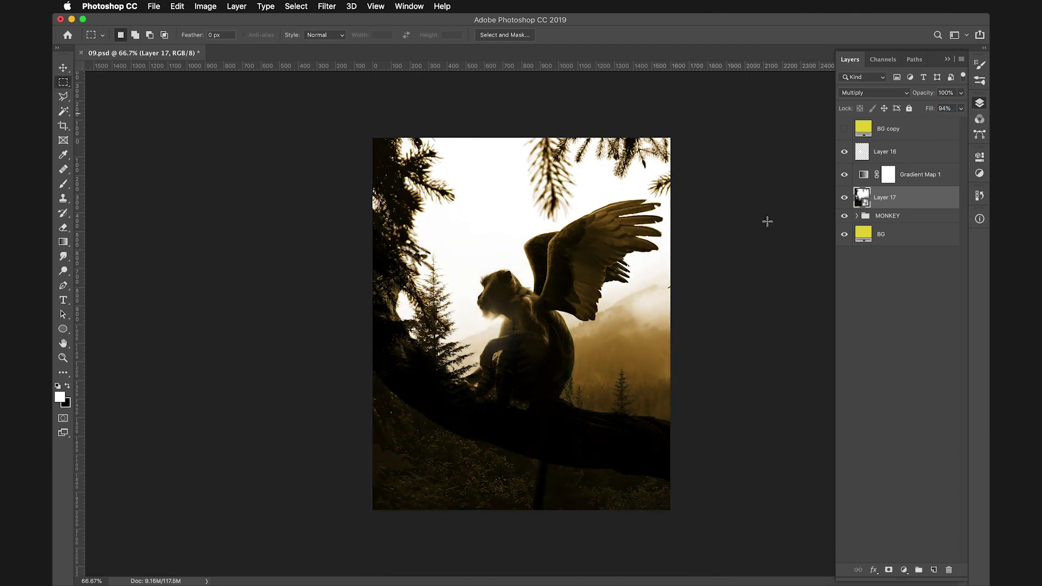
{"action": "left_click", "coordinate": [844, 128]}
{"action": "key", "text": "super+minus"}
{"action": "key", "text": "super+t"}
{"action": "left_click_drag", "start_coordinate": [658, 196], "coordinate": [660, 198]}
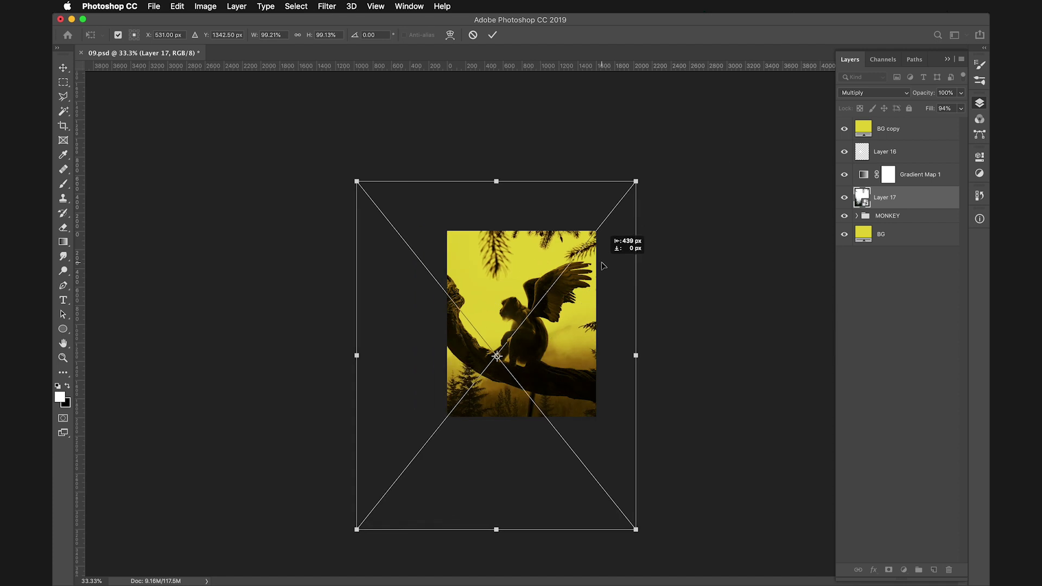
{"action": "key", "text": "Return"}
{"action": "key", "text": "super+plus"}
{"action": "key", "text": "super+plus"}
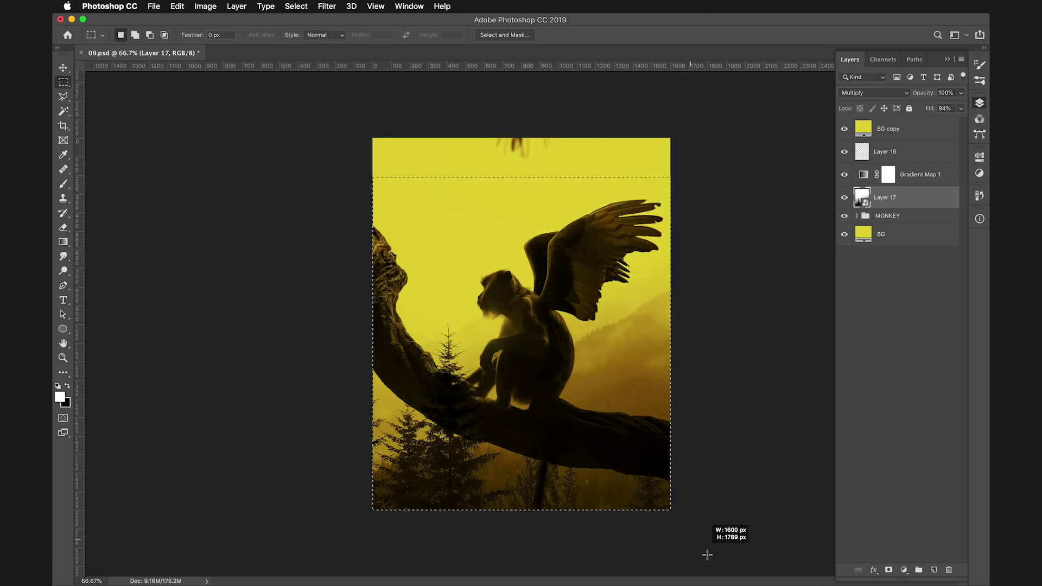
{"action": "double_click", "coordinate": [855, 198]}
- Set the forest layer's Blend If underlying to 80 and lower its fill to about half
{"action": "left_click_drag", "start_coordinate": [708, 310], "coordinate": [755, 311]}
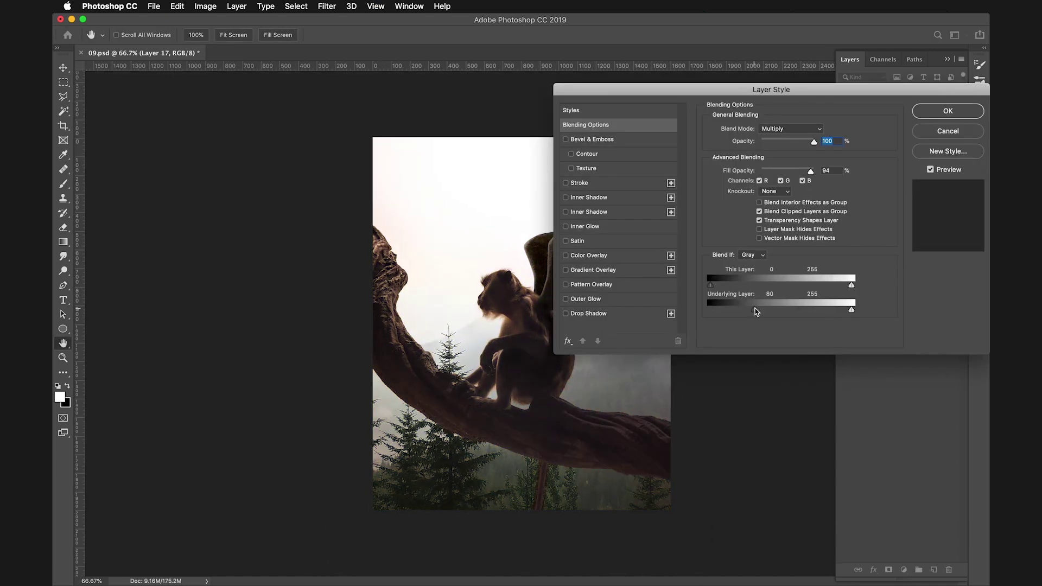
{"action": "left_click", "coordinate": [945, 111]}
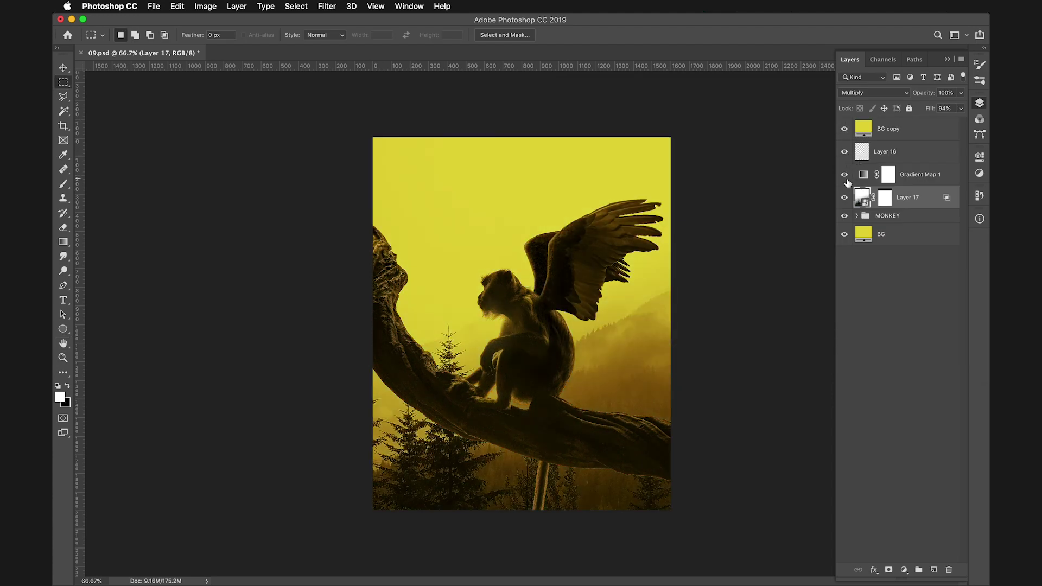
{"action": "left_click_drag", "start_coordinate": [933, 112], "coordinate": [906, 109]}
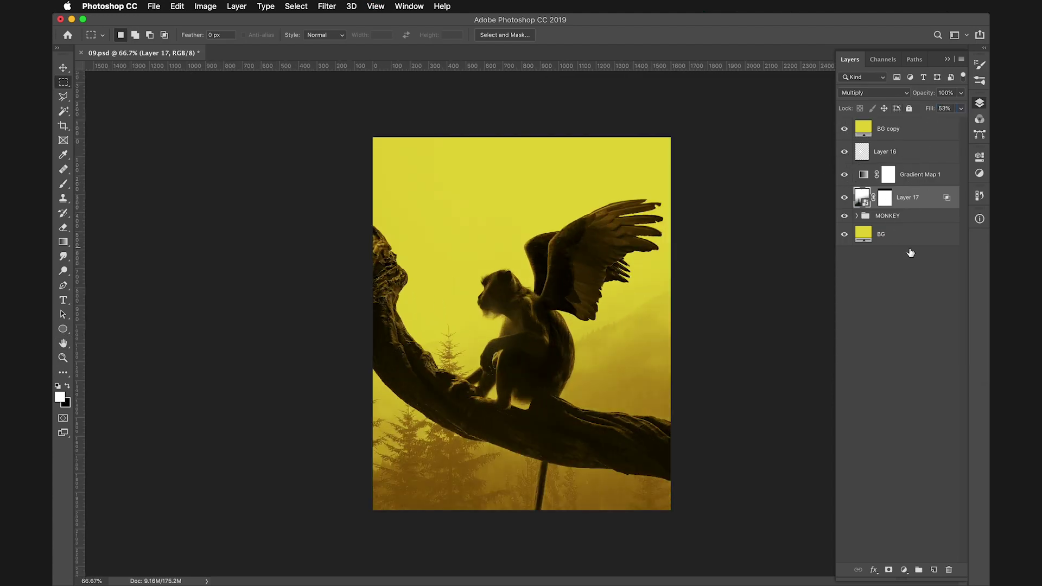
{"action": "left_click", "coordinate": [844, 197], "text": "alt"}
{"action": "left_click", "coordinate": [844, 197], "text": "alt"}
{"action": "key", "text": "shift+0"}
{"action": "key", "text": "ctrl+z"}
{"action": "key", "text": "ctrl+z"}
{"action": "key", "text": "ctrl+z"}
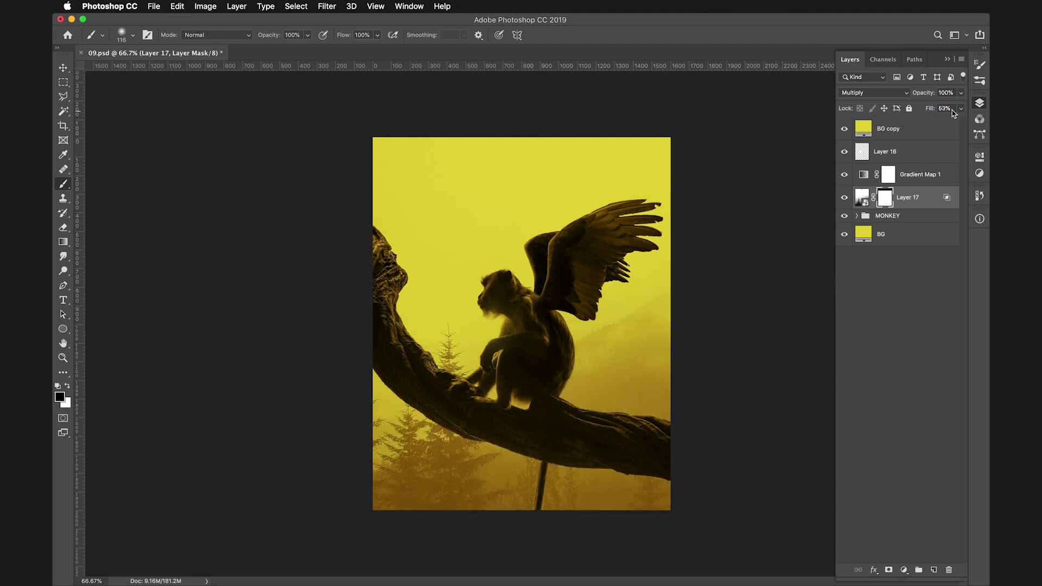
- Fix the forest fill at 50%, compare against the yellow tint, and delete the copy's mask
{"action": "key", "text": "m"}
{"action": "key", "text": "shift+5"}
{"action": "key", "text": "ctrl+minus"}
{"action": "key", "text": "ctrl+plus"}
{"action": "left_click", "coordinate": [844, 129]}
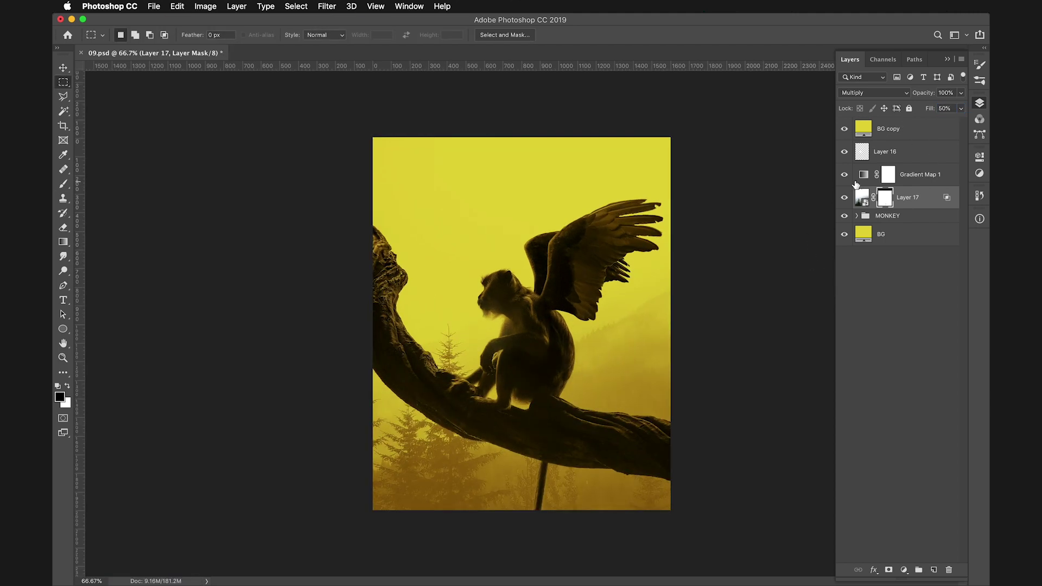
{"action": "left_click", "coordinate": [844, 129]}
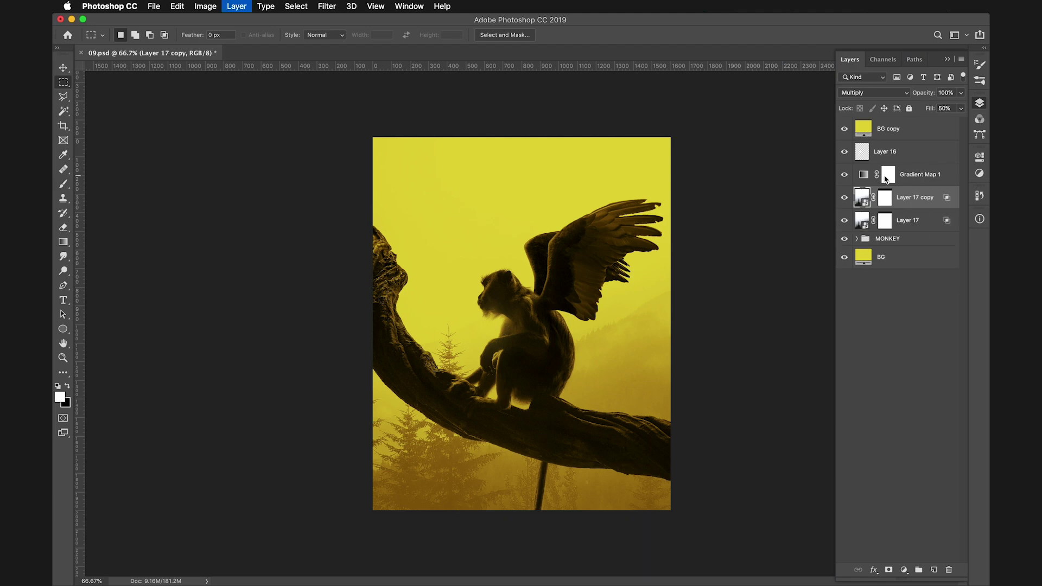
{"action": "right_click", "coordinate": [886, 193]}
{"action": "left_click", "coordinate": [830, 205]}
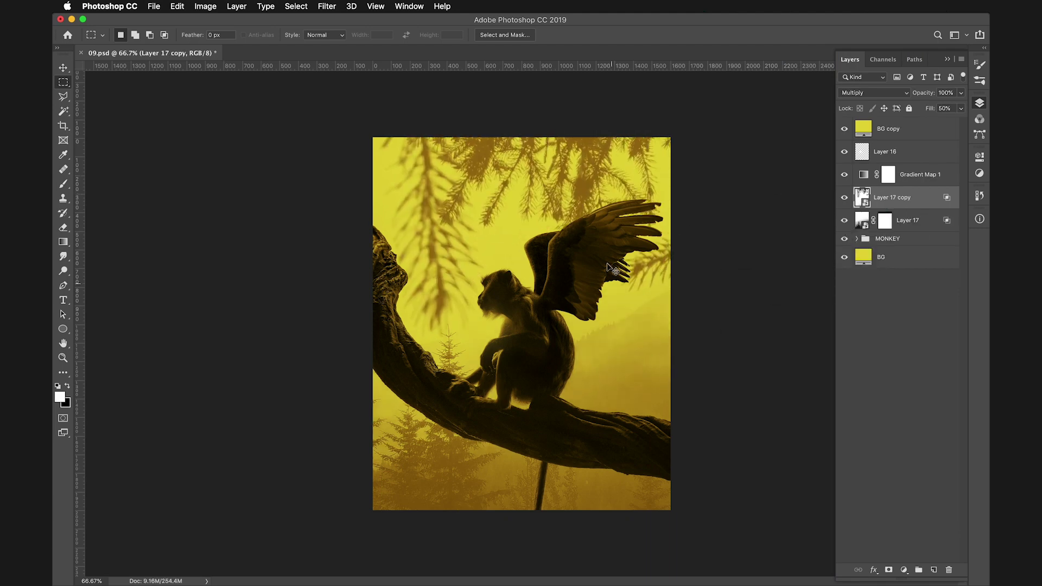
- Flip the pine branch copy, enlarge it to about 130%, and rotate it about 27 degrees
{"action": "key", "text": "ctrl+t"}
{"action": "key", "text": "Return"}
{"action": "mouse_move", "coordinate": [630, 181]}
{"action": "left_mouse_down"}
{"action": "mouse_move", "coordinate": [741, 125]}
{"action": "mouse_move", "coordinate": [748, 107]}
{"action": "left_mouse_up"}
{"action": "key", "text": "ctrl+minus"}
{"action": "key", "text": "ctrl+t"}
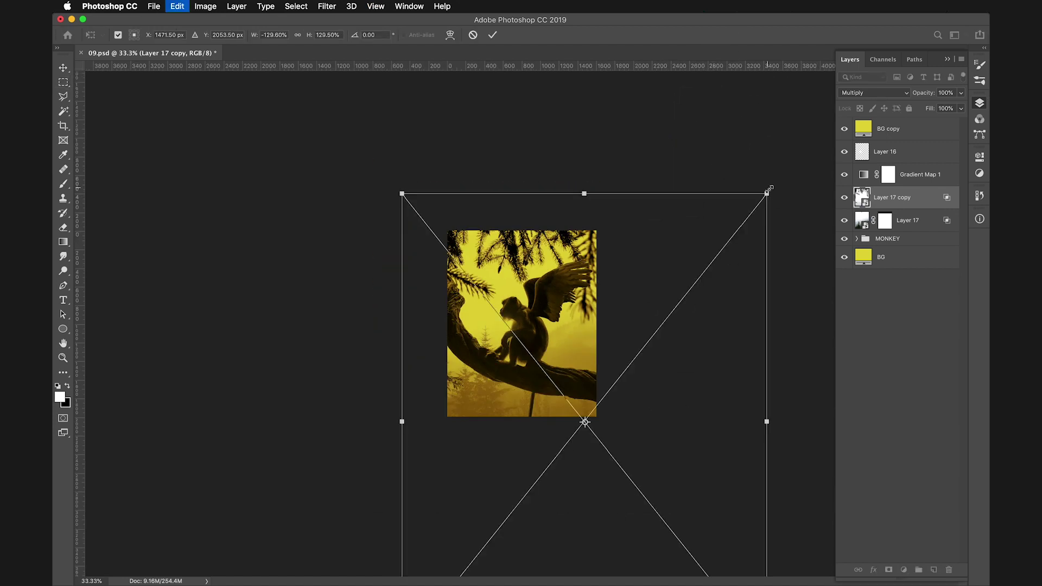
{"action": "left_click_drag", "start_coordinate": [767, 193], "coordinate": [710, 140]}
{"action": "key", "text": "ctrl+plus"}
{"action": "left_click_drag", "start_coordinate": [249, 214], "coordinate": [638, 186]}
{"action": "key", "text": "Return"}
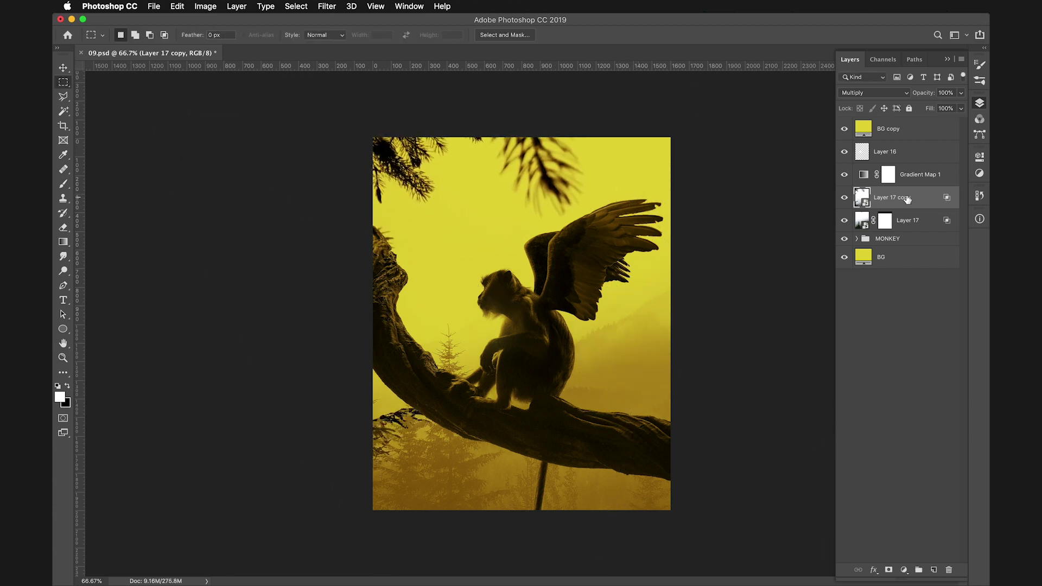
- Mask the copy to the lassoed top branches and shift them 674 px left
{"action": "double_click", "coordinate": [608, 125]}
{"action": "left_click", "coordinate": [888, 569]}
{"action": "left_click_drag", "start_coordinate": [930, 109], "coordinate": [922, 109]}
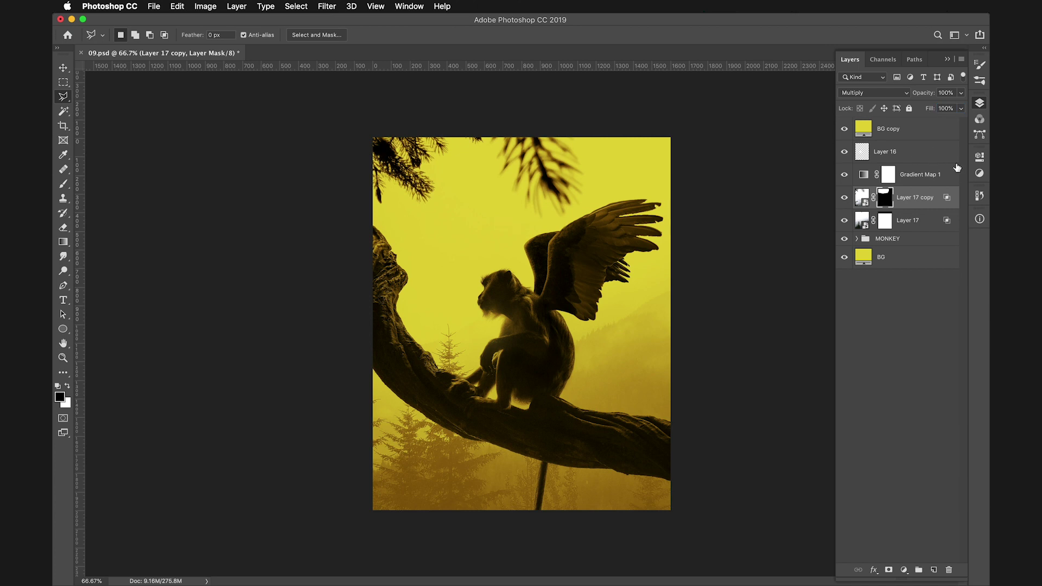
{"action": "left_click_drag", "start_coordinate": [768, 245], "coordinate": [524, 245]}
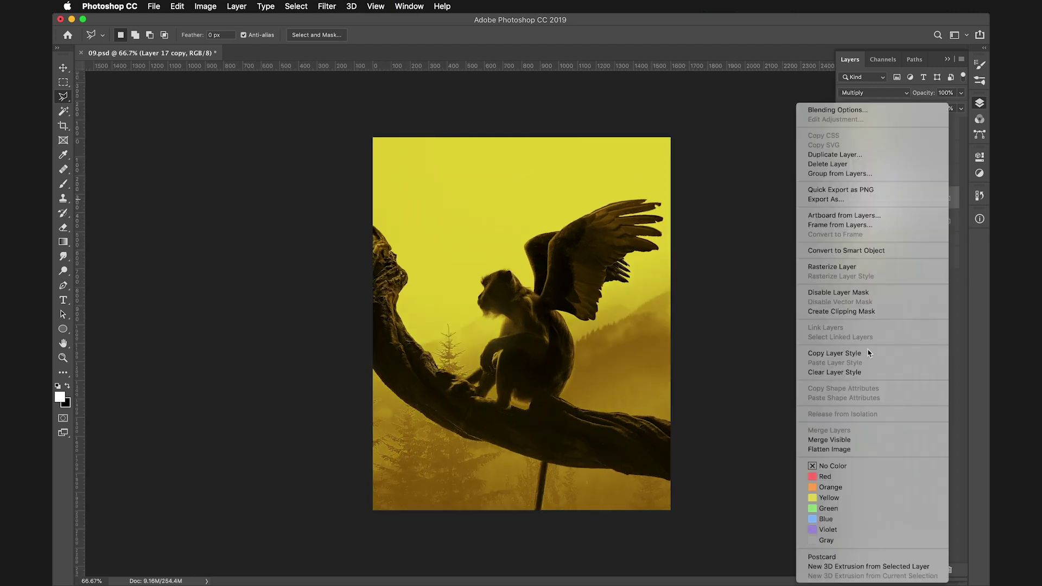
- Set Layer 17 copy to Darken with Blend If Underlying Layer black at 72
{"action": "left_click", "coordinate": [868, 92]}
{"action": "key", "text": "b"}
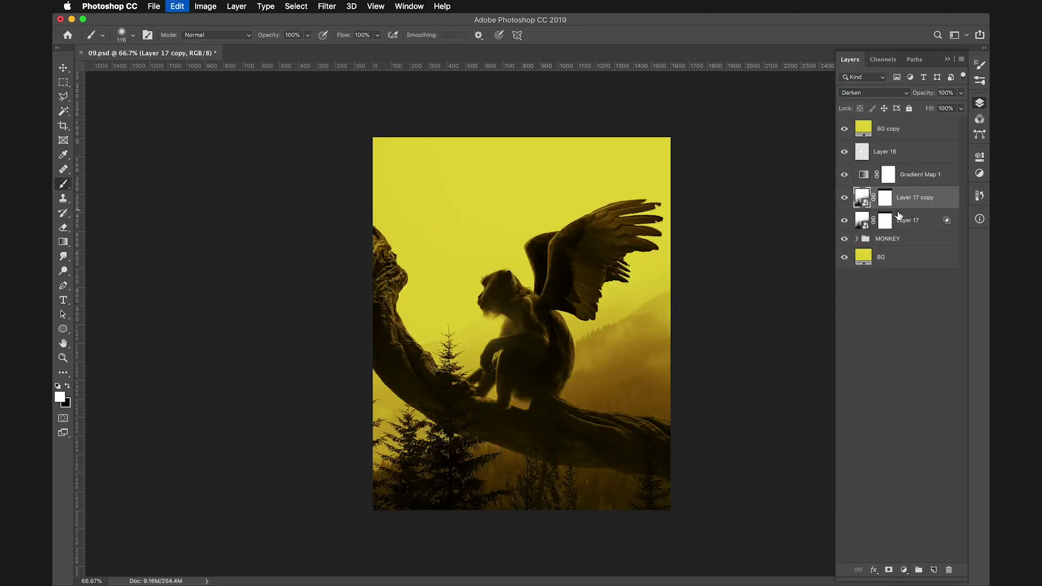
{"action": "right_click", "coordinate": [949, 223]}
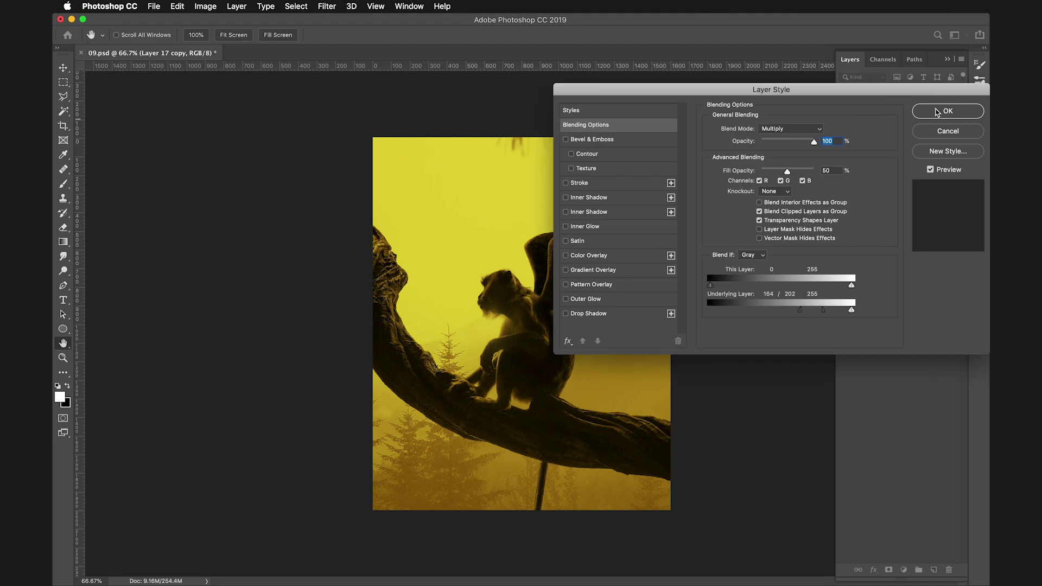
{"action": "double_click", "coordinate": [918, 204]}
{"action": "left_click_drag", "start_coordinate": [709, 310], "coordinate": [749, 312]}
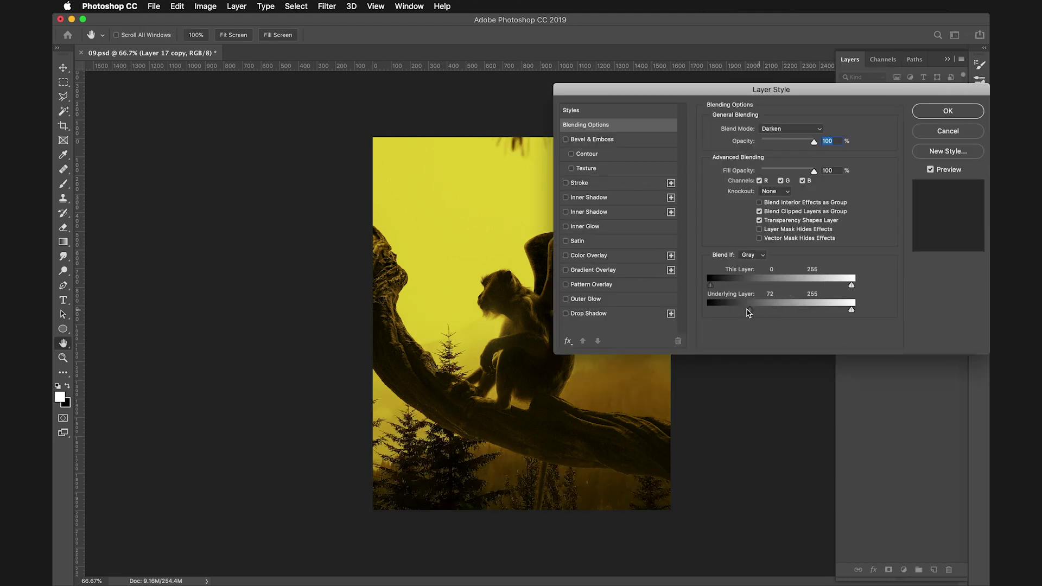
{"action": "key", "text": "Return"}
- Paint white on the copy's mask to reveal the misty mountains behind the monkey
{"action": "mouse_move", "coordinate": [658, 300]}
{"action": "left_mouse_down"}
{"action": "mouse_move", "coordinate": [546, 349]}
{"action": "mouse_move", "coordinate": [609, 418]}
{"action": "left_mouse_up"}
{"action": "key", "text": "x"}
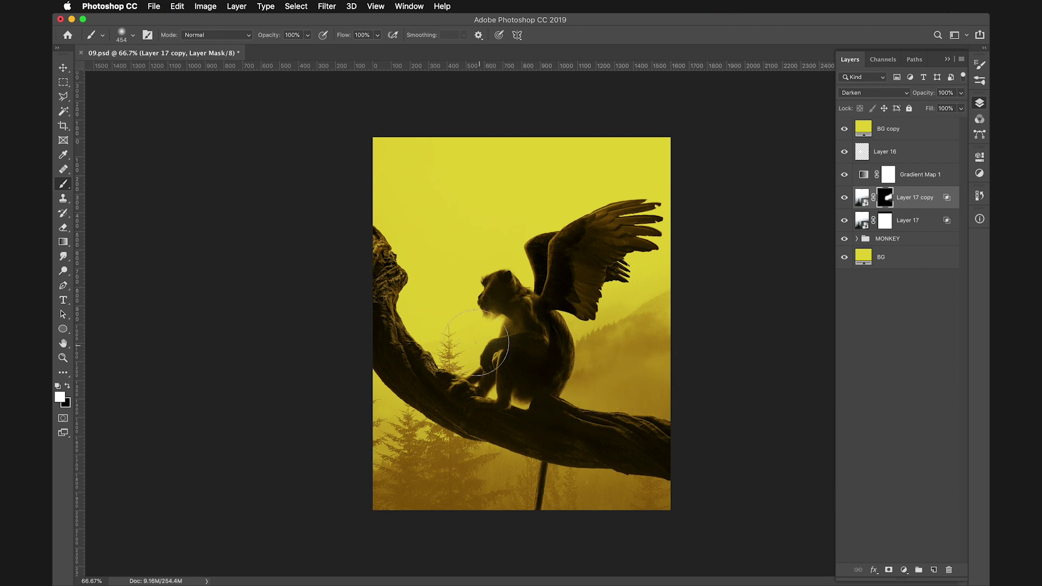
{"action": "key", "text": "x"}
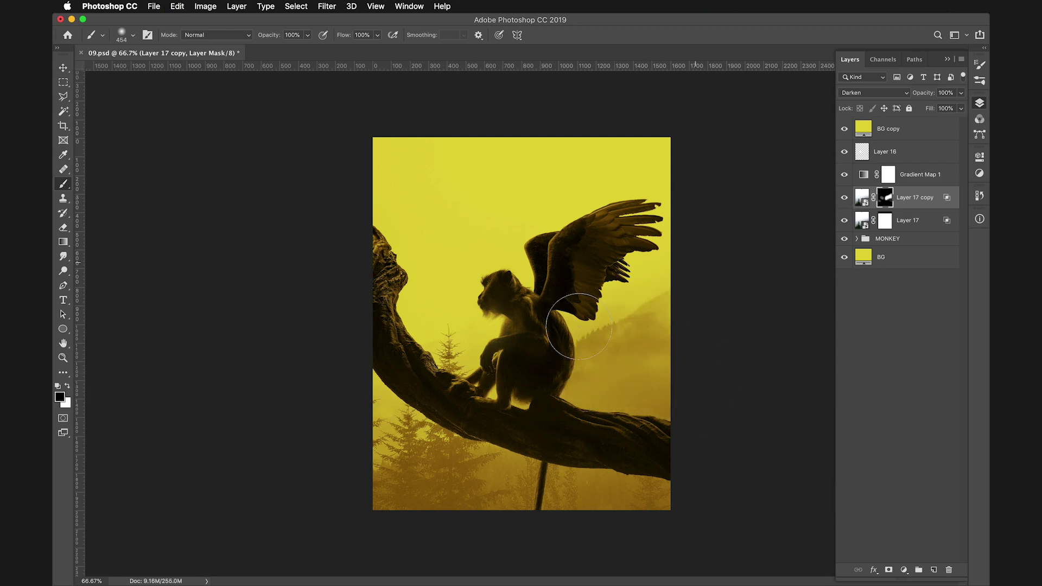
{"action": "key", "text": "super+minus"}
{"action": "key", "text": "m"}
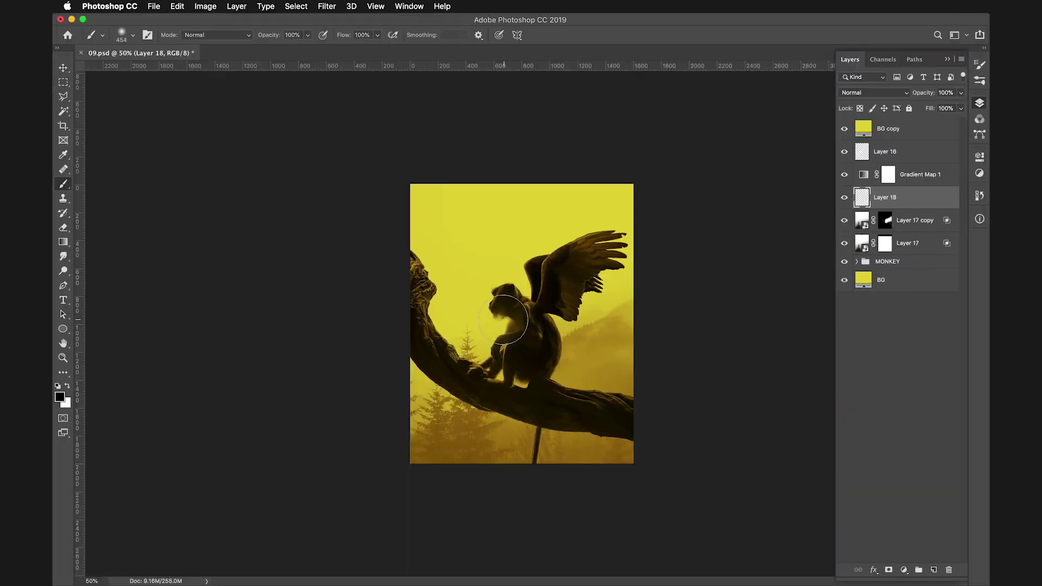
- Move Layer 18 beneath Layer 17 copy and shift its glow away from the monkey's head
{"action": "key", "text": "super+t"}
{"action": "left_click_drag", "start_coordinate": [884, 197], "coordinate": [885, 228]}
{"action": "left_click_drag", "start_coordinate": [589, 316], "coordinate": [627, 347]}
{"action": "key", "text": "Return"}
- Save the composite and open the bare misty tree photo
{"action": "key", "text": "b"}
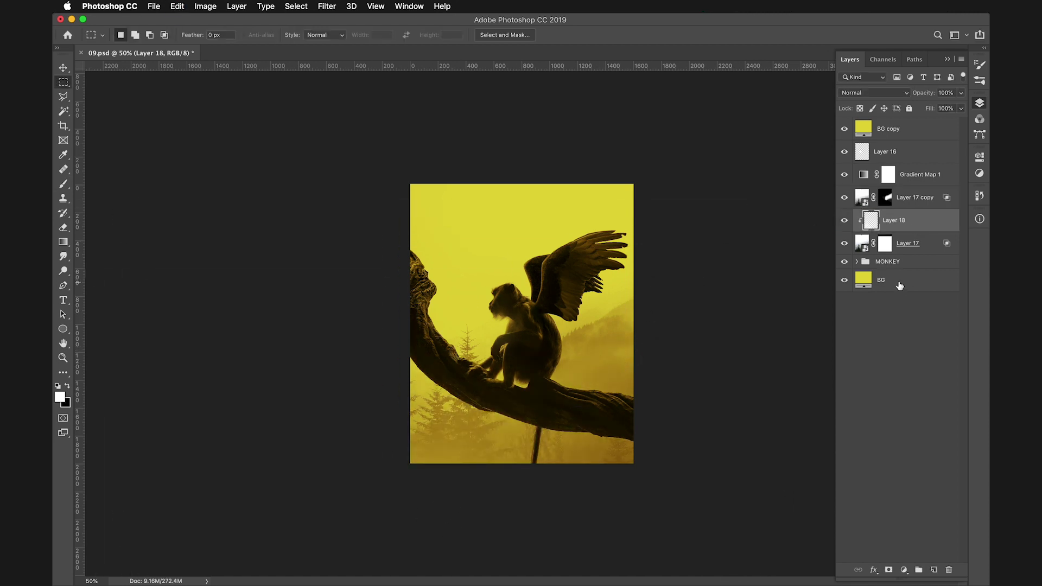
{"action": "key", "text": "super+s"}
{"action": "key", "text": "super+plus"}
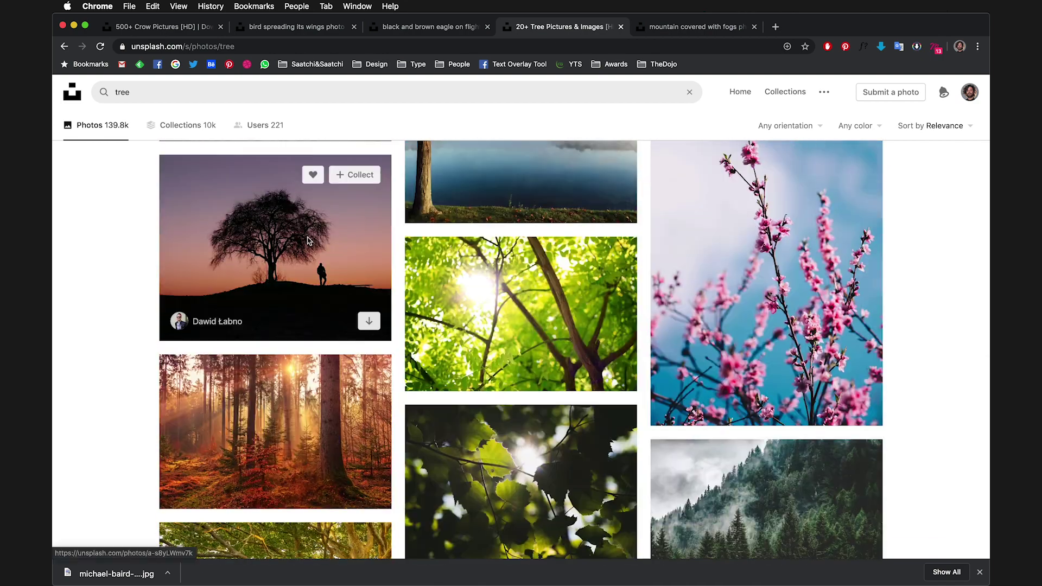
{"action": "left_click", "coordinate": [307, 240]}
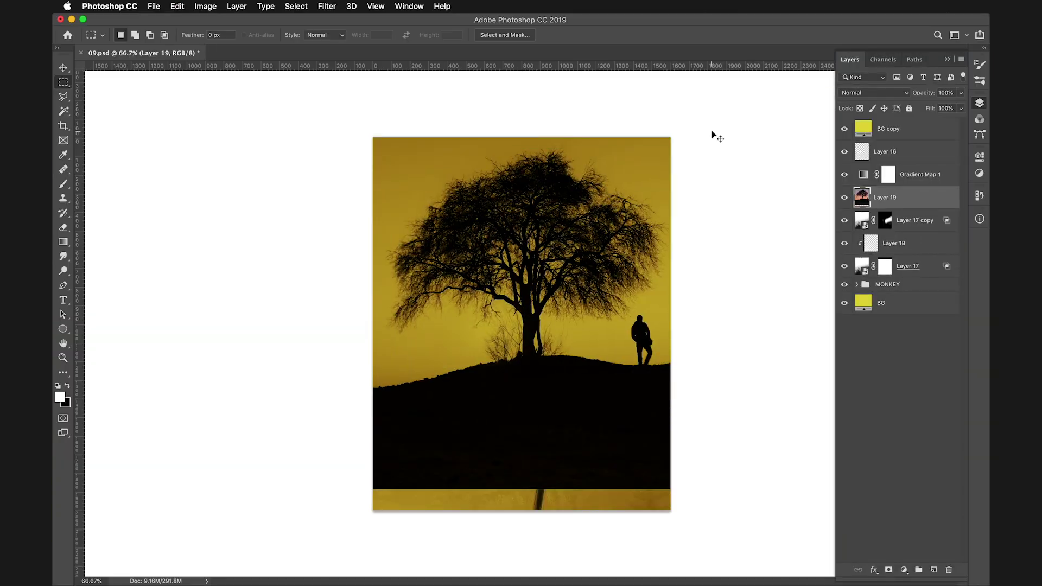
- Brighten the tree layer with Levels, flip it horizontally and rotate it about 22 degrees
{"action": "key", "text": "ctrl+l"}
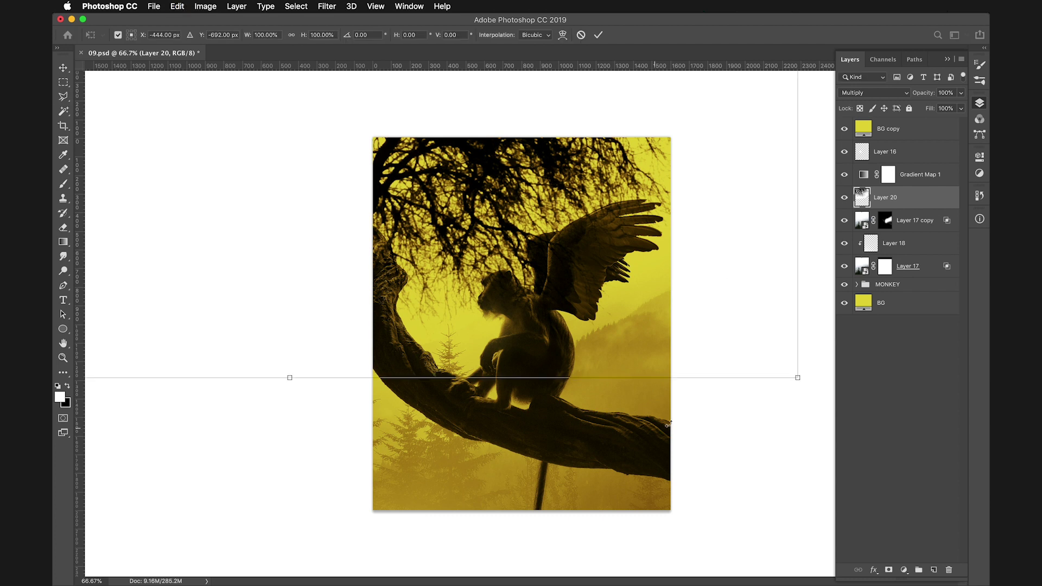
{"action": "right_click", "coordinate": [572, 178]}
{"action": "left_click", "coordinate": [601, 327]}
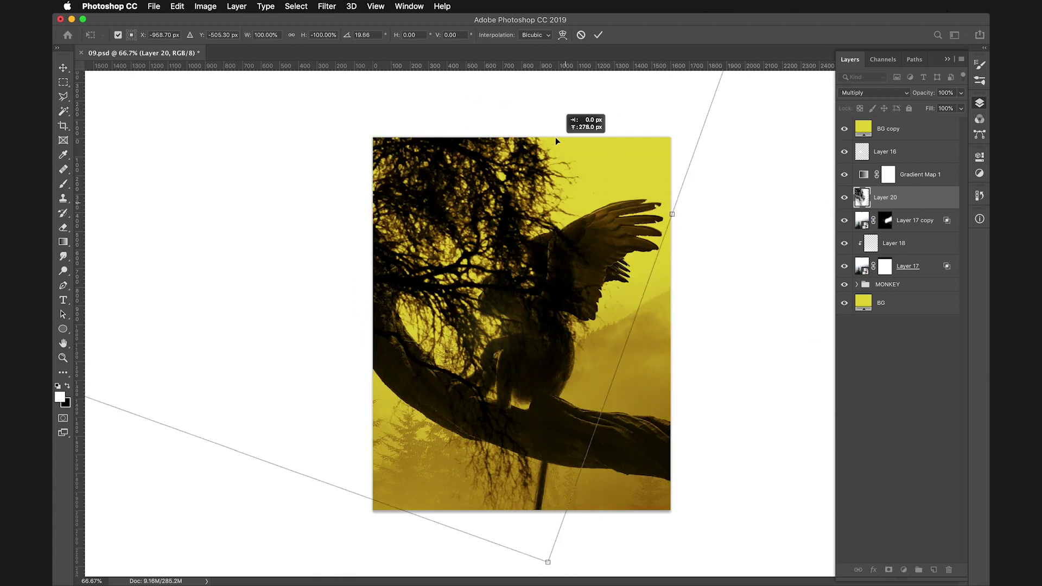
{"action": "left_click_drag", "start_coordinate": [564, 130], "coordinate": [671, 46]}
{"action": "key", "text": "Return"}
- Apply a Lens Blur with Radius 27 to the tree branches layer
{"action": "key", "text": "l"}
{"action": "left_click", "coordinate": [327, 6]}
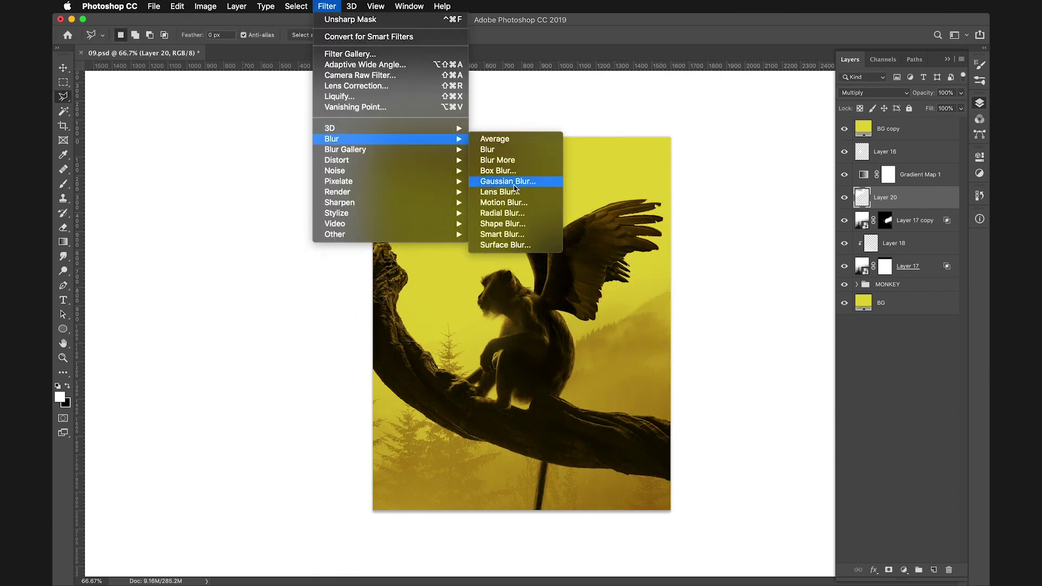
{"action": "left_click", "coordinate": [514, 192]}
{"action": "left_click_drag", "start_coordinate": [900, 217], "coordinate": [892, 216]}
{"action": "left_click", "coordinate": [929, 44]}
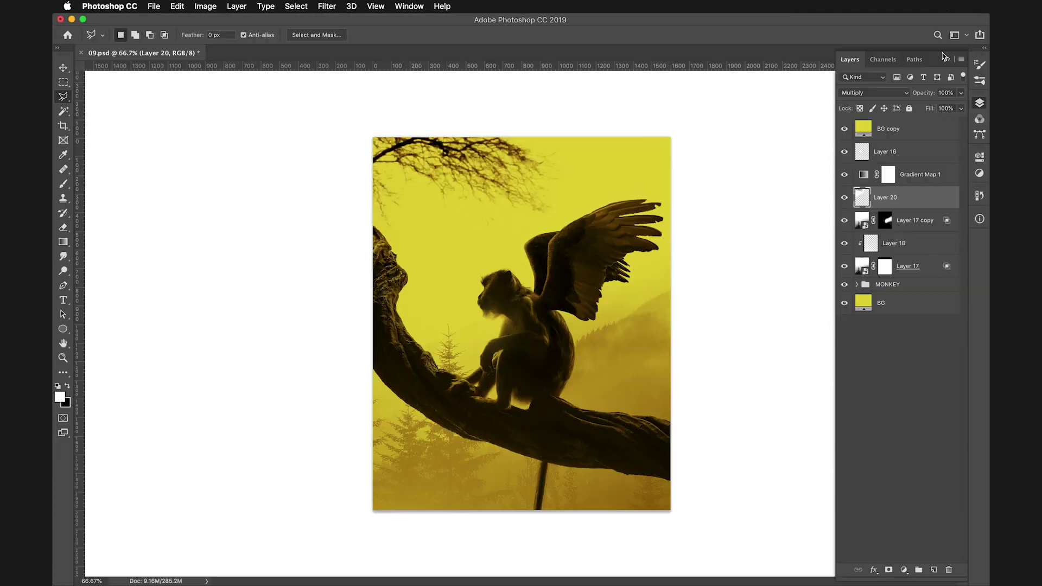
- Rotate the tree branches layer and erase part of it
{"action": "left_click", "coordinate": [910, 202]}
{"action": "key", "text": "ctrl+t"}
{"action": "mouse_move", "coordinate": [674, 109]}
{"action": "left_mouse_down"}
{"action": "mouse_move", "coordinate": [651, 320]}
{"action": "mouse_move", "coordinate": [716, 372]}
{"action": "left_mouse_up"}
{"action": "key", "text": "Return"}
{"action": "key", "text": "e"}
{"action": "left_click_drag", "start_coordinate": [412, 163], "coordinate": [543, 179]}
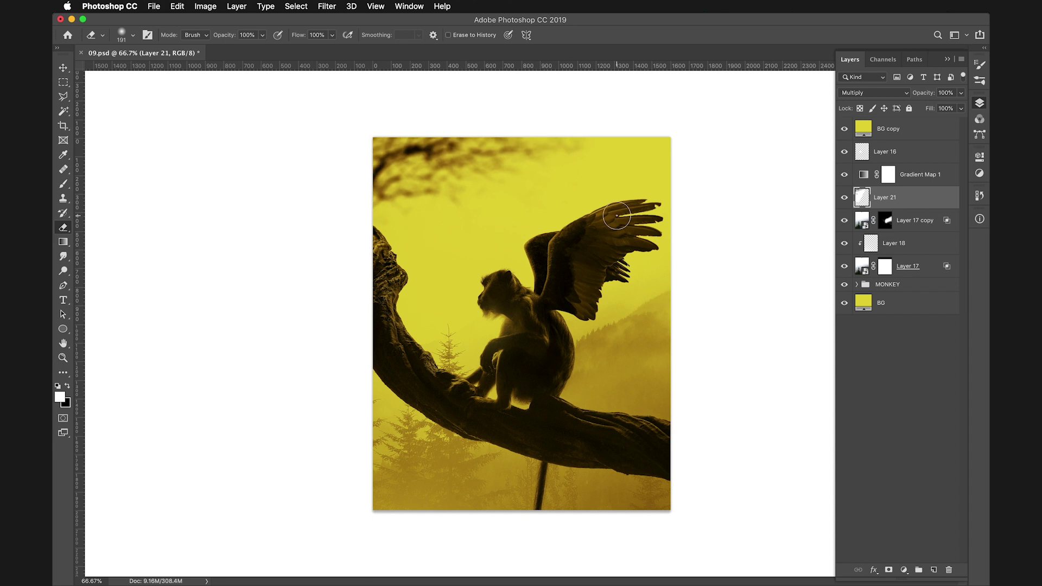
- Delete the tree branches layer and a stray new empty layer
{"action": "key", "text": "Delete"}
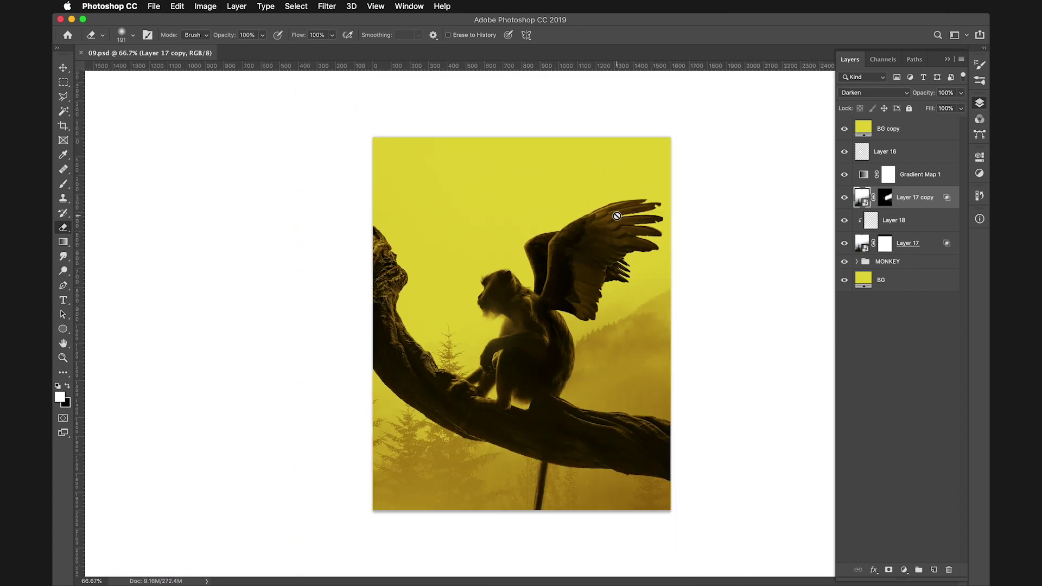
{"action": "left_click", "coordinate": [885, 314]}
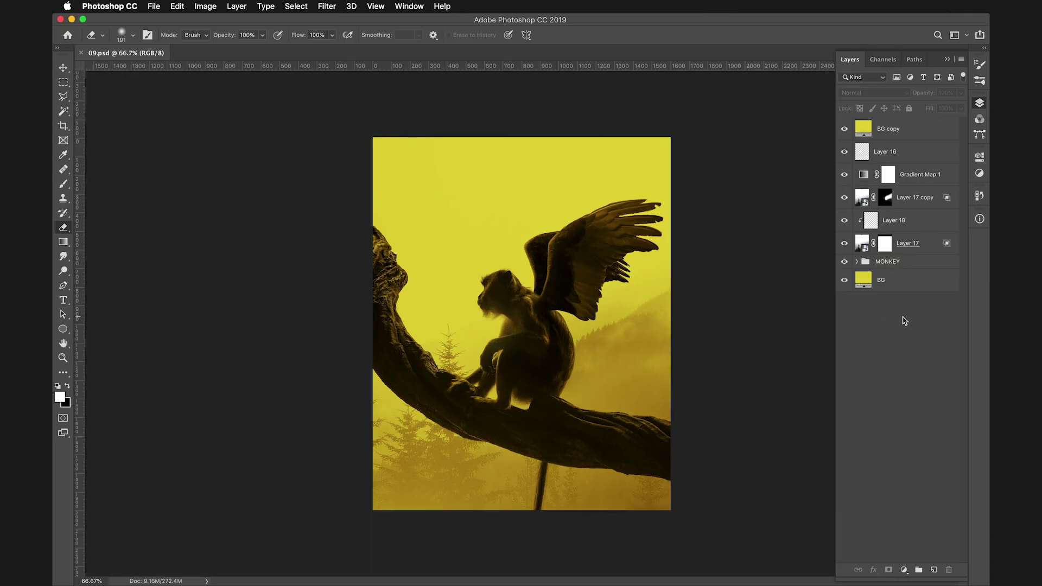
{"action": "left_click", "coordinate": [933, 569]}
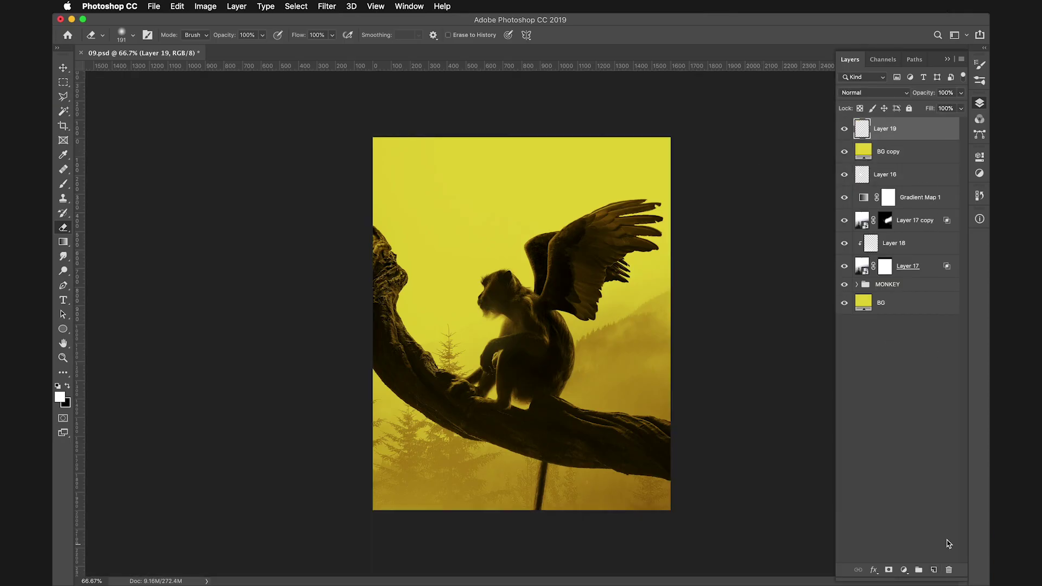
{"action": "left_click", "coordinate": [454, 219]}
{"action": "key", "text": "BackSpace"}
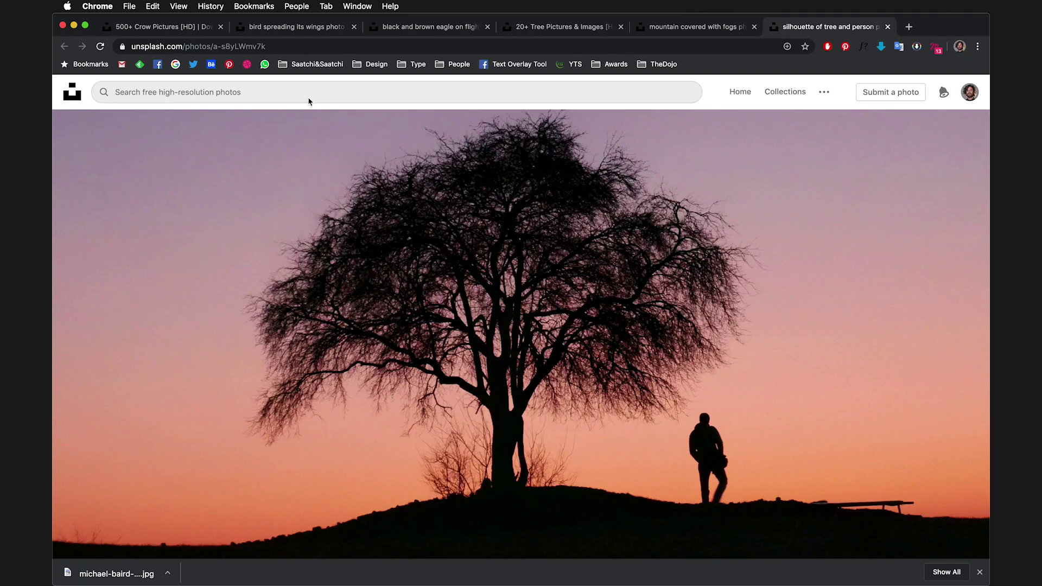
- Search Unsplash for 'monkey' and browse the results
{"action": "left_click", "coordinate": [309, 96]}
{"action": "type", "text": "monkey"}
{"action": "key", "text": "Return"}
{"action": "scroll", "coordinate": [180, 224], "scroll_direction": "down", "scroll_amount": 5}
{"action": "scroll", "coordinate": [180, 224], "scroll_direction": "down", "scroll_amount": 5}
{"action": "scroll", "coordinate": [181, 223], "scroll_direction": "down", "scroll_amount": 5}
{"action": "scroll", "coordinate": [180, 224], "scroll_direction": "down", "scroll_amount": 5}
{"action": "scroll", "coordinate": [181, 223], "scroll_direction": "down", "scroll_amount": 5}
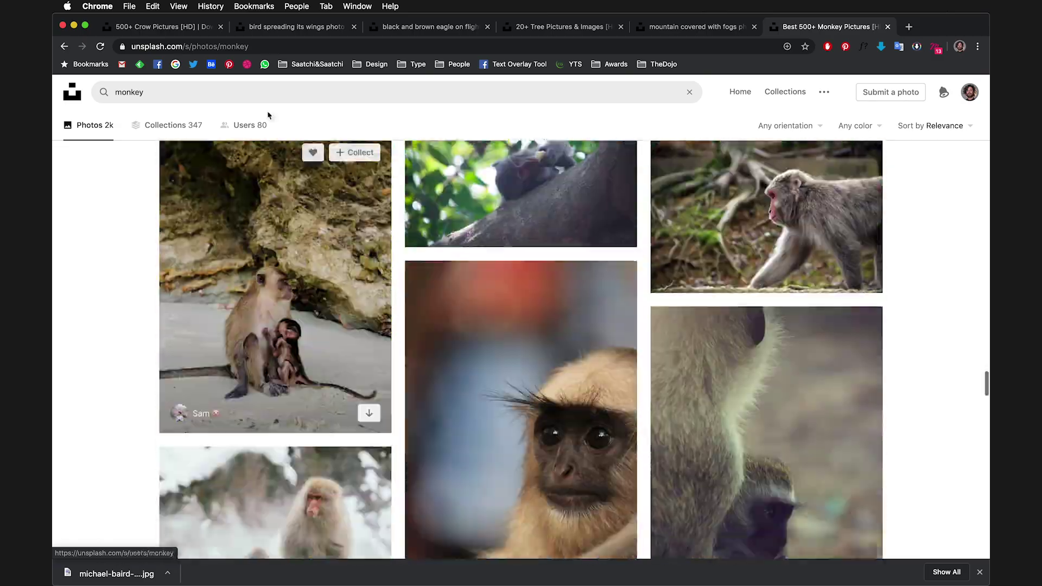
- Refine the search to 'monkey jump' and open the monkey-on-pumpkin photo in a new tab
{"action": "type", "text": "jump"}
{"action": "key", "text": "Return"}
{"action": "scroll", "coordinate": [73, 301], "scroll_direction": "down", "scroll_amount": 5}
{"action": "scroll", "coordinate": [73, 301], "scroll_direction": "down", "scroll_amount": 5}
{"action": "scroll", "coordinate": [72, 301], "scroll_direction": "down", "scroll_amount": 5}
{"action": "scroll", "coordinate": [73, 301], "scroll_direction": "down", "scroll_amount": 5}
{"action": "scroll", "coordinate": [73, 301], "scroll_direction": "down", "scroll_amount": 5}
{"action": "scroll", "coordinate": [73, 301], "scroll_direction": "down", "scroll_amount": 5}
{"action": "scroll", "coordinate": [72, 301], "scroll_direction": "down", "scroll_amount": 5}
{"action": "scroll", "coordinate": [72, 301], "scroll_direction": "down", "scroll_amount": 5}
{"action": "scroll", "coordinate": [72, 301], "scroll_direction": "down", "scroll_amount": 5}
{"action": "left_click", "coordinate": [518, 245], "text": "super"}
{"action": "scroll", "coordinate": [136, 390], "scroll_direction": "down", "scroll_amount": 5}
{"action": "scroll", "coordinate": [135, 391], "scroll_direction": "down", "scroll_amount": 5}
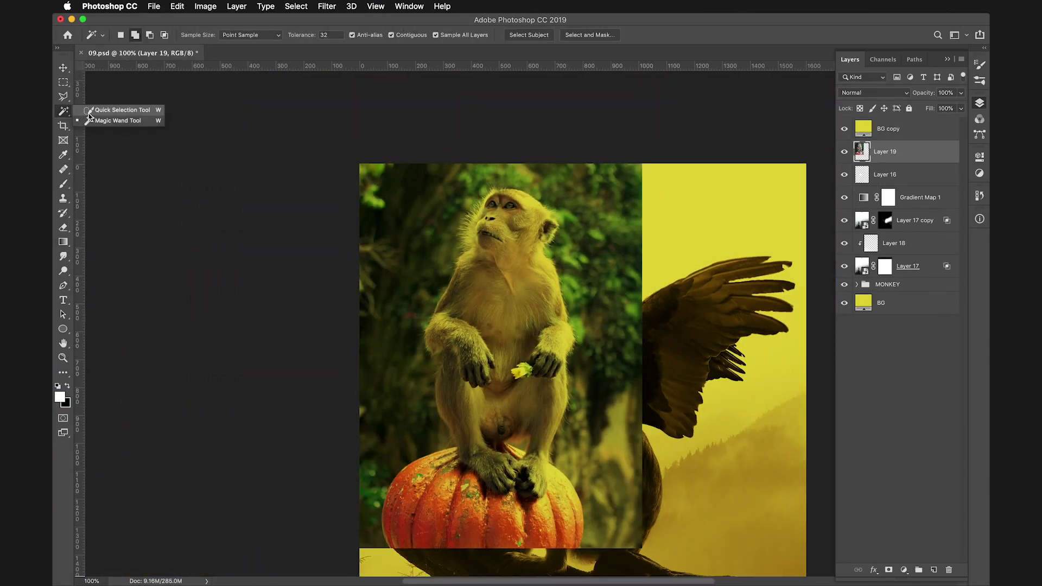
- Cut out the pumpkin monkey with Quick Selection and Select and Mask
{"action": "left_click", "coordinate": [90, 111]}
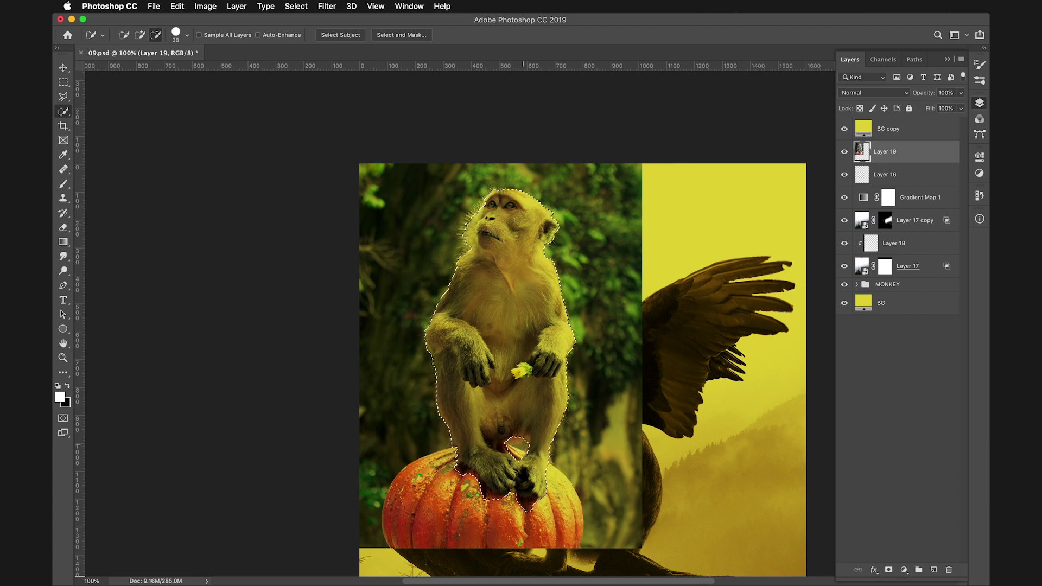
{"action": "key", "text": "ctrl+alt+r"}
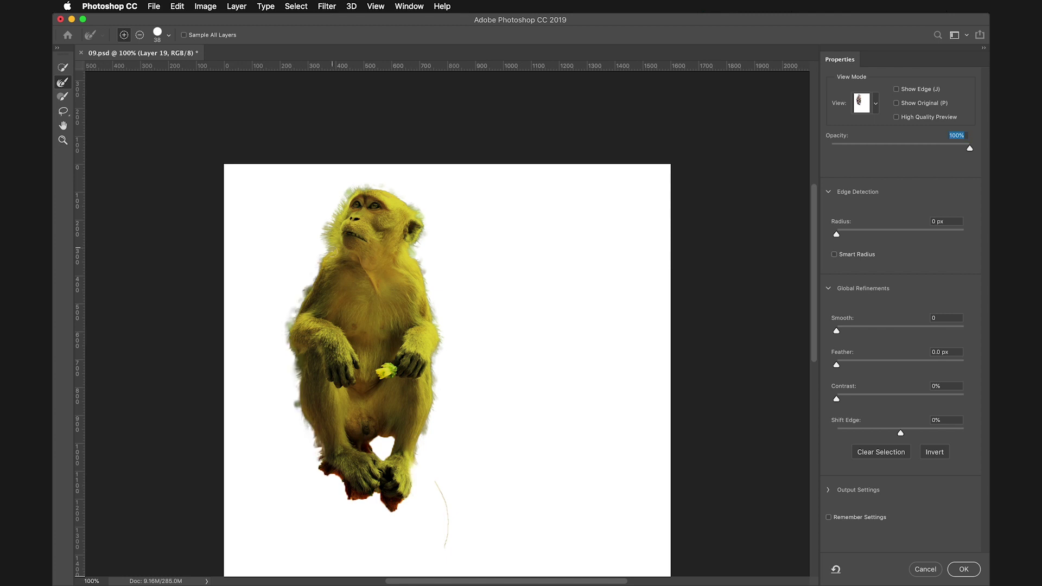
{"action": "key", "text": "alt"}
{"action": "key", "text": "Return"}
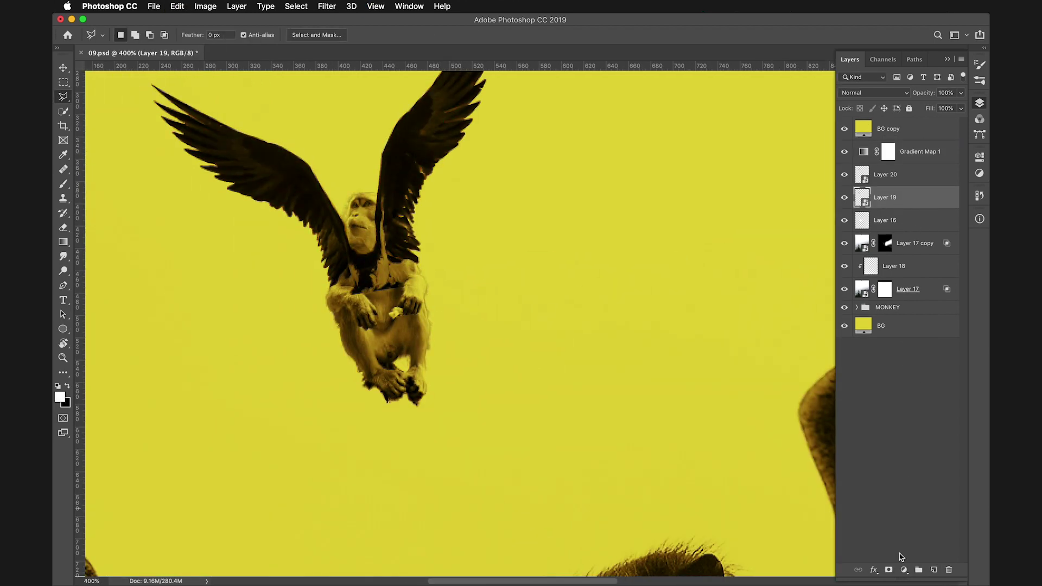
- Paint the monkey black on a clipped layer with Blend If and 81% fill
{"action": "key", "text": "b"}
{"action": "mouse_move", "coordinate": [386, 206]}
{"action": "left_mouse_down"}
{"action": "mouse_move", "coordinate": [360, 232]}
{"action": "mouse_move", "coordinate": [415, 357]}
{"action": "left_mouse_up"}
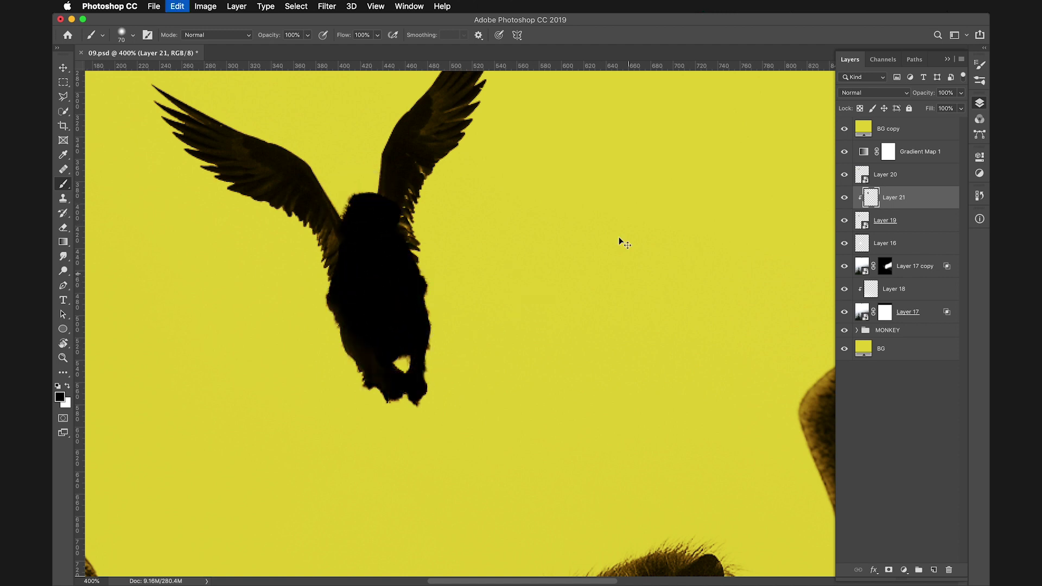
{"action": "left_click_drag", "start_coordinate": [852, 310], "coordinate": [802, 310]}
{"action": "left_click", "coordinate": [943, 137]}
{"action": "left_click_drag", "start_coordinate": [929, 108], "coordinate": [920, 111]}
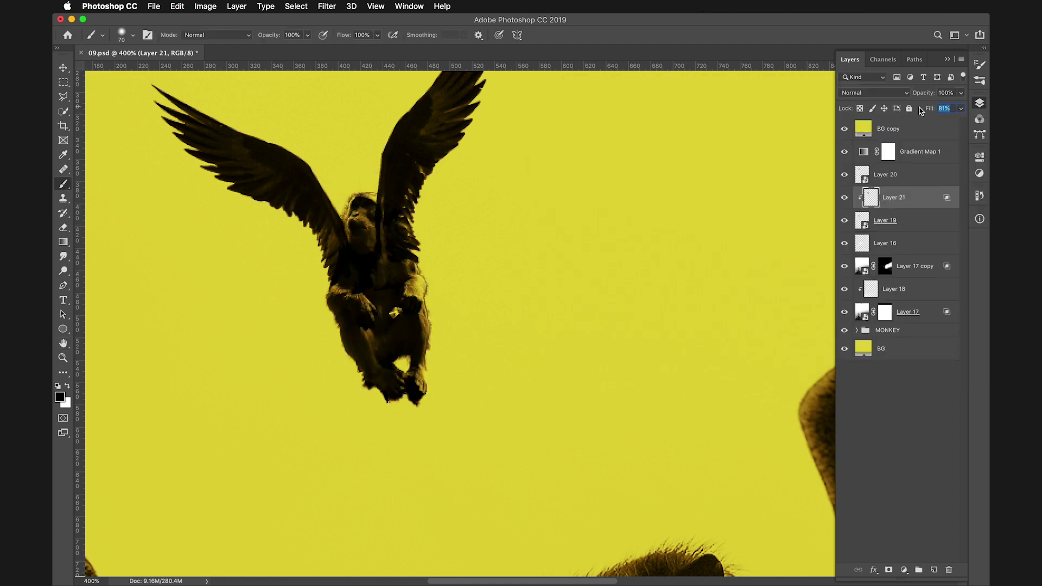
{"action": "key", "text": "ctrl+alt+shift+n"}
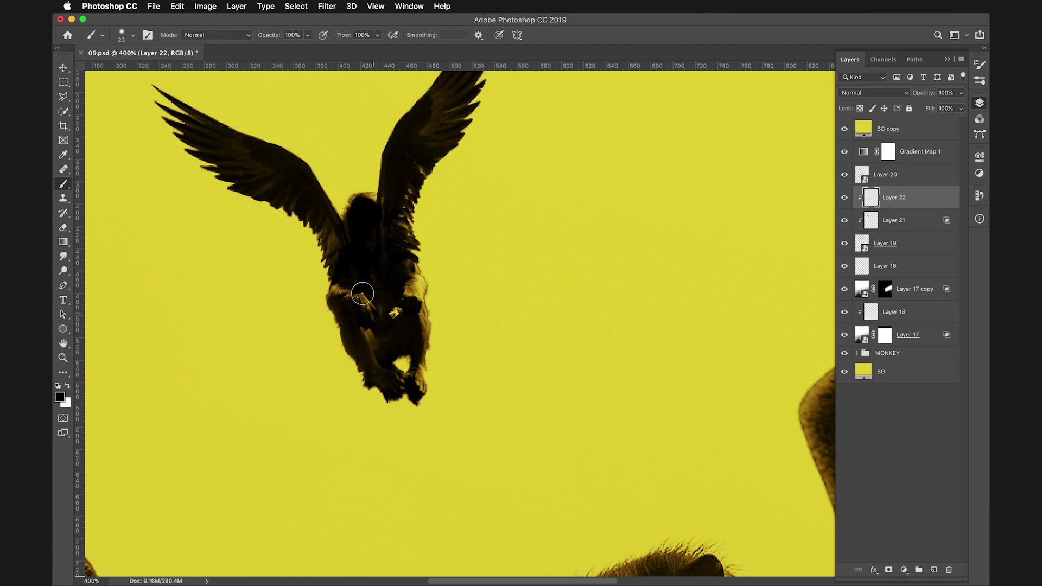
- Move the flying monkey's layers up into the sky and tilt them
{"action": "key", "text": "ctrl+0"}
{"action": "left_click", "coordinate": [579, 267], "text": "ctrl"}
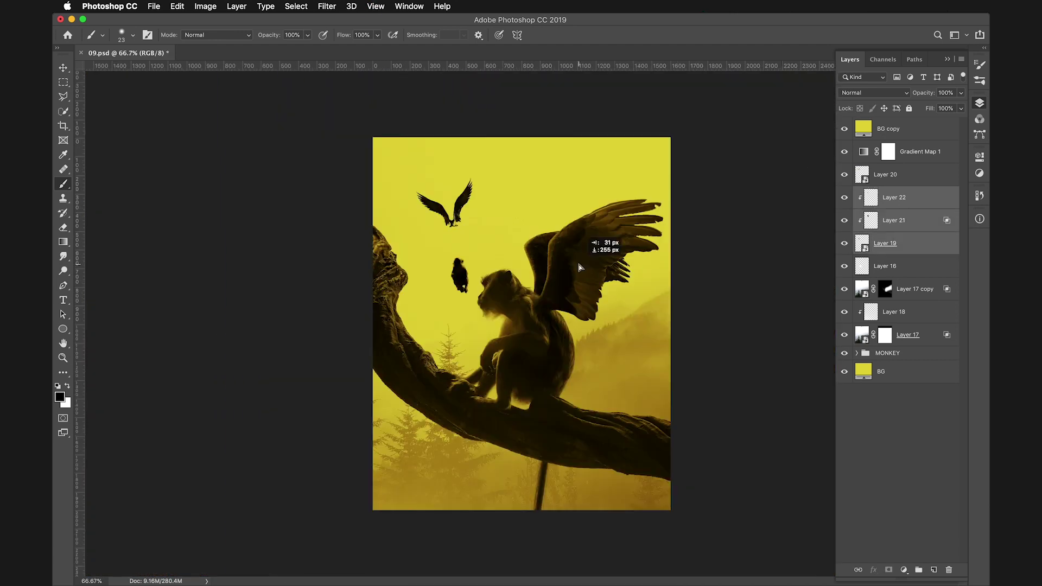
{"action": "scroll", "coordinate": [575, 228], "scroll_direction": "up", "scroll_amount": 2}
{"action": "left_click_drag", "start_coordinate": [568, 247], "coordinate": [660, 363]}
{"action": "key", "text": "ctrl+t"}
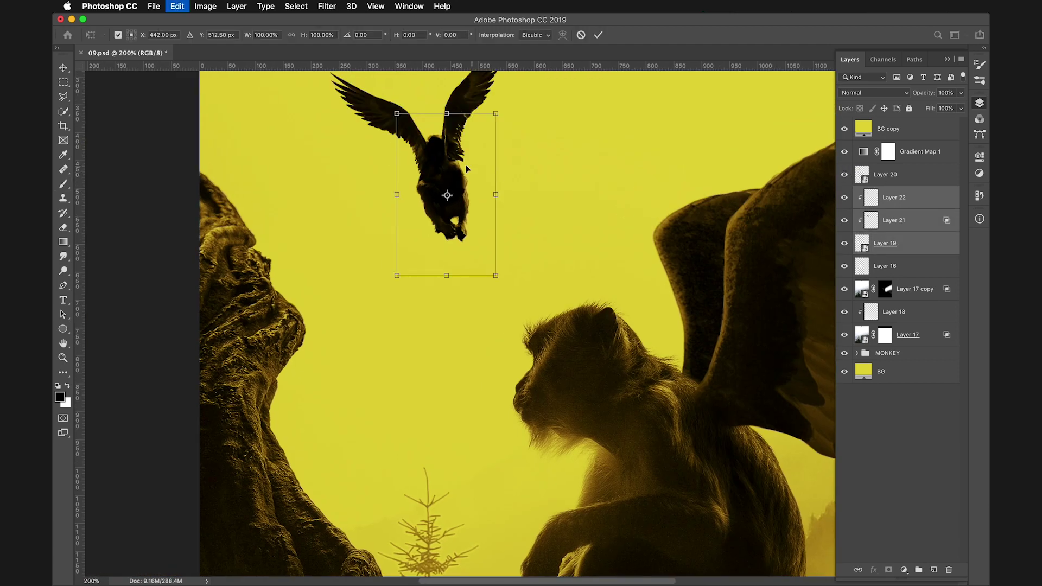
{"action": "left_click_drag", "start_coordinate": [532, 176], "coordinate": [512, 146]}
{"action": "key", "text": "Return"}
- Rotate the wings about 10 degrees and shrink them to about a third
{"action": "key", "text": "ctrl+0"}
{"action": "key", "text": "ctrl+t"}
{"action": "left_click_drag", "start_coordinate": [522, 192], "coordinate": [522, 208]}
{"action": "key", "text": "Return"}
{"action": "key", "text": "ctrl+plus"}
{"action": "key", "text": "ctrl+plus"}
{"action": "key", "text": "ctrl+plus"}
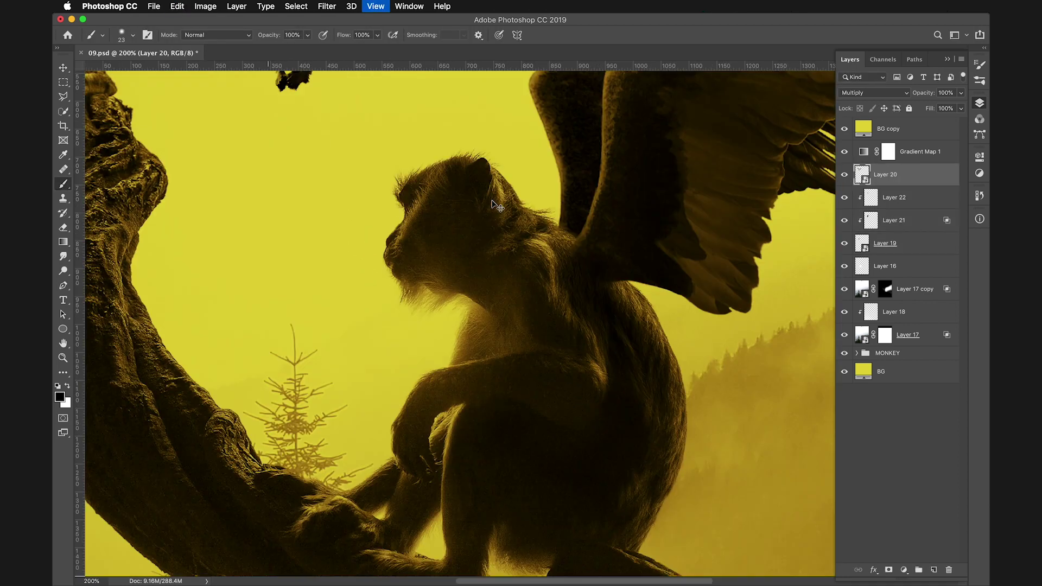
{"action": "key", "text": "ctrl+t"}
{"action": "key", "text": "Return"}
- Enlarge the flying monkey slightly with Free Transform
{"action": "key", "text": "ctrl+plus"}
{"action": "key", "text": "ctrl+plus"}
{"action": "key", "text": "b"}
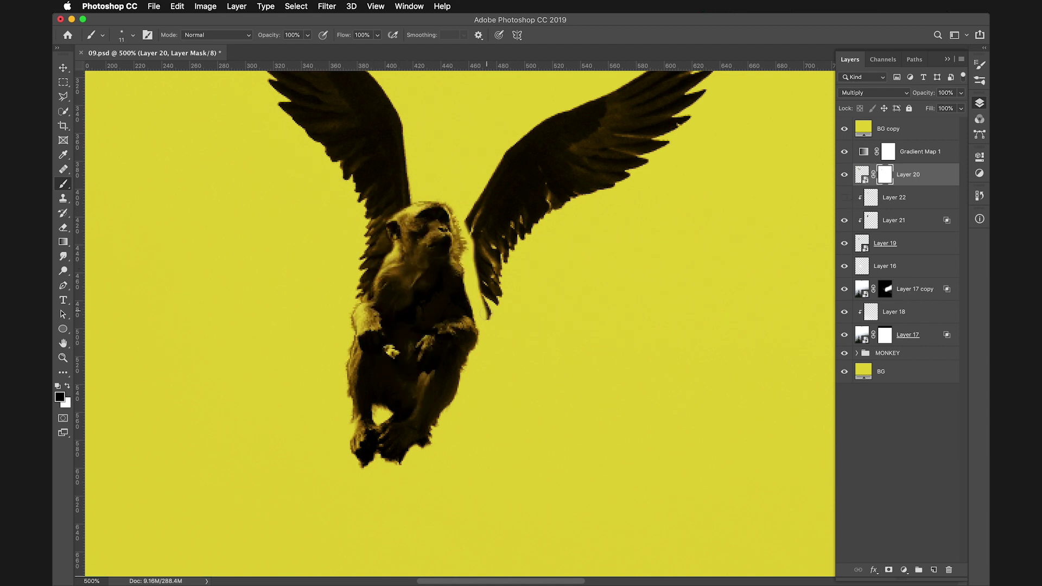
{"action": "key", "text": "ctrl+0"}
{"action": "key", "text": "ctrl+1"}
{"action": "key", "text": "ctrl+2"}
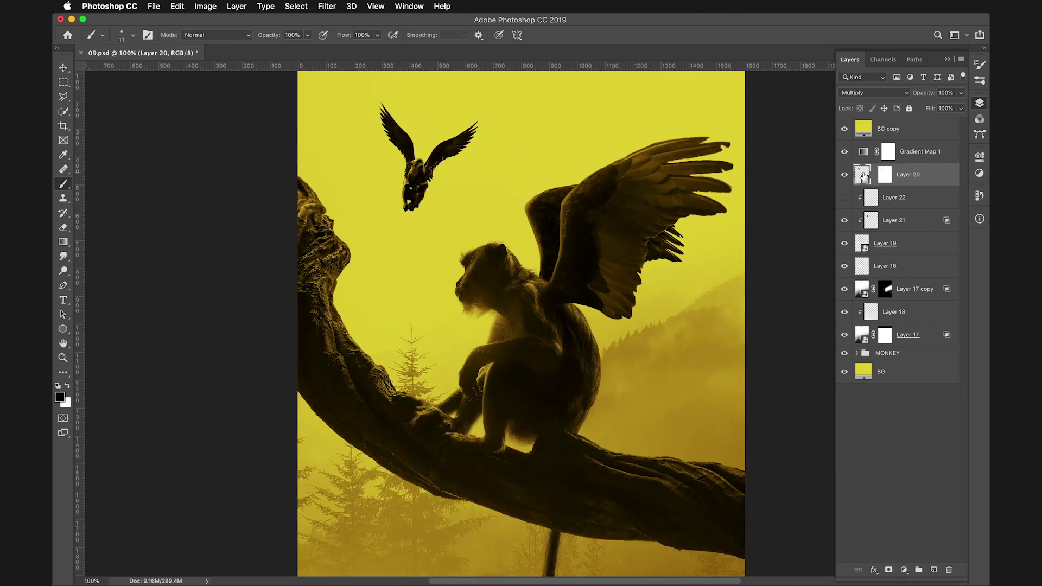
{"action": "key", "text": "ctrl+t"}
{"action": "left_click_drag", "start_coordinate": [495, 70], "coordinate": [504, 62]}
{"action": "key", "text": "Return"}
- Show Layer 22 again and select all the flying monkey's layers together
{"action": "key", "text": "ctrl+plus"}
{"action": "key", "text": "ctrl+plus"}
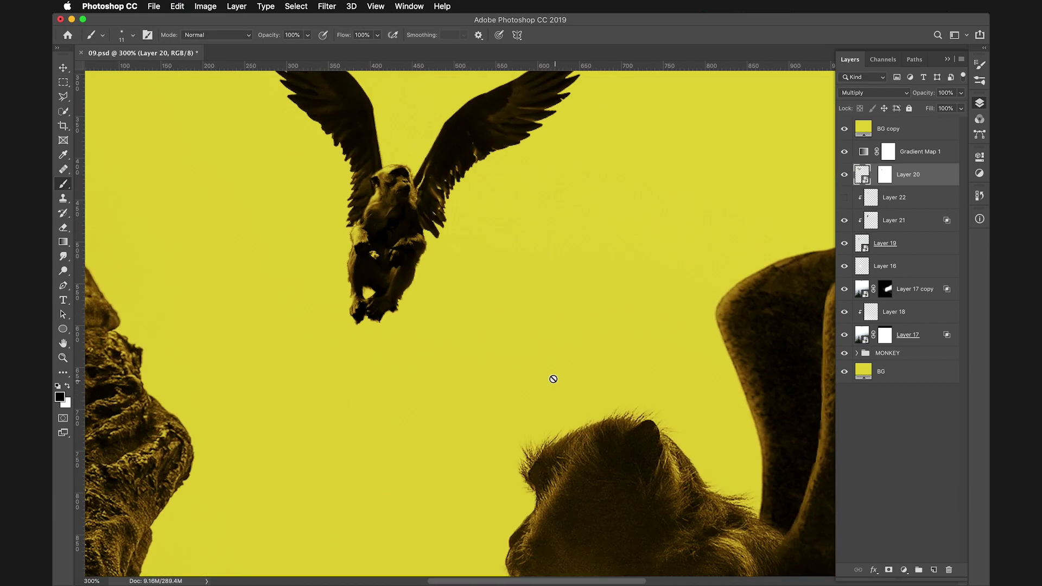
{"action": "left_click", "coordinate": [844, 198]}
{"action": "left_click", "coordinate": [893, 197]}
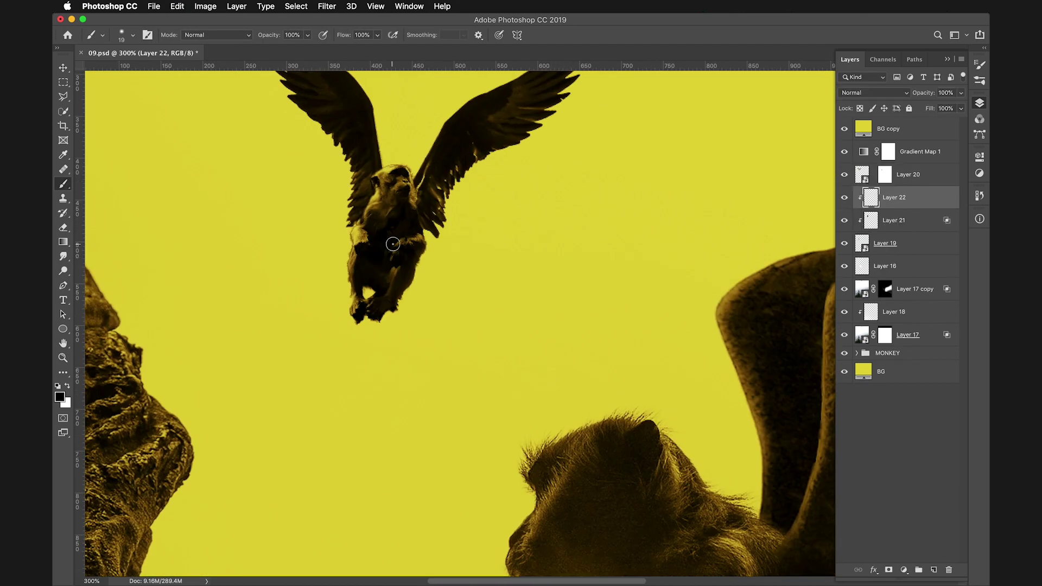
{"action": "key", "text": "ctrl+0"}
{"action": "left_click", "coordinate": [885, 243], "text": "shift"}
{"action": "left_click", "coordinate": [907, 174], "text": "shift"}
- Group the flying monkey's layers as 'SMALLER' and commit a transform on the group
{"action": "key", "text": "ctrl+g"}
{"action": "double_click", "coordinate": [885, 170]}
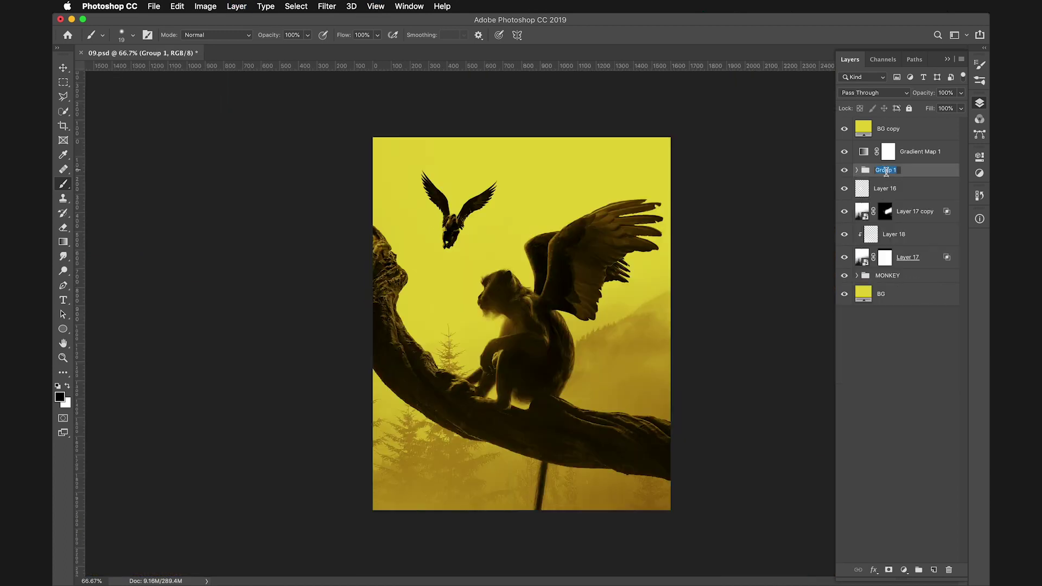
{"action": "type", "text": "SMALLER"}
{"action": "key", "text": "Return"}
{"action": "key", "text": "ctrl+t"}
{"action": "key", "text": "Return"}
- Expand the SMALLER group, then add and delete an empty clipped layer above the wings
{"action": "key", "text": "b"}
{"action": "key", "text": "ctrl+1"}
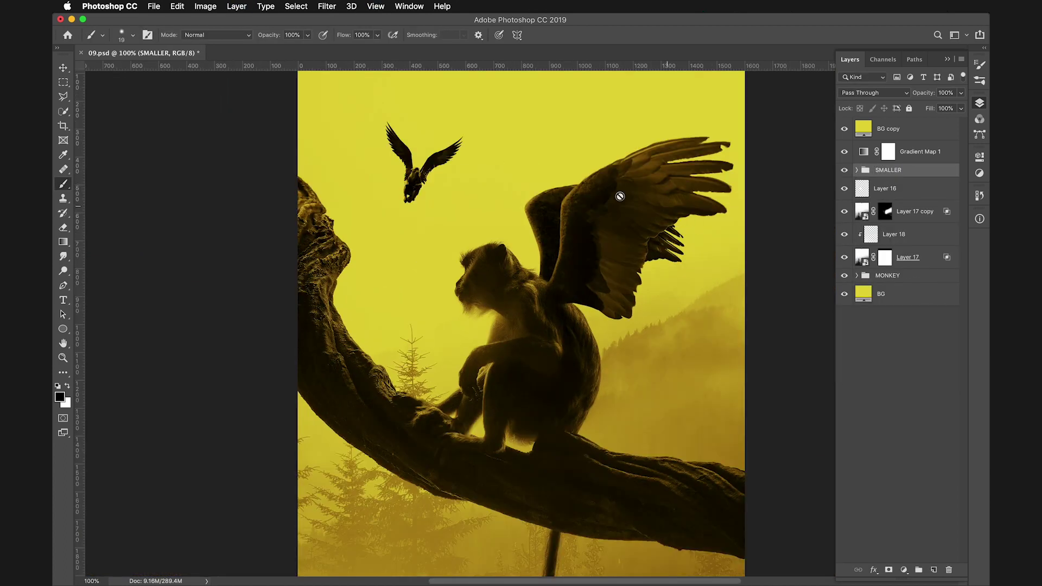
{"action": "scroll", "coordinate": [418, 173], "scroll_direction": "up", "scroll_amount": 2}
{"action": "left_click", "coordinate": [410, 200], "text": "ctrl"}
{"action": "key", "text": "ctrl+alt+shift+n"}
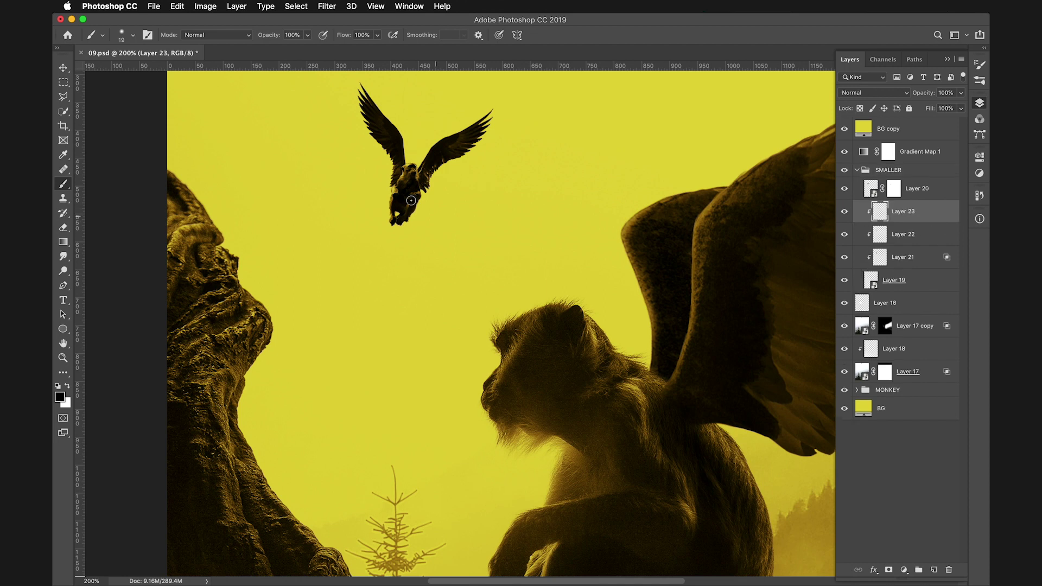
{"action": "left_click", "coordinate": [915, 188]}
{"action": "key", "text": "ctrl+shift+alt+n"}
{"action": "left_click", "coordinate": [863, 200], "text": "alt"}
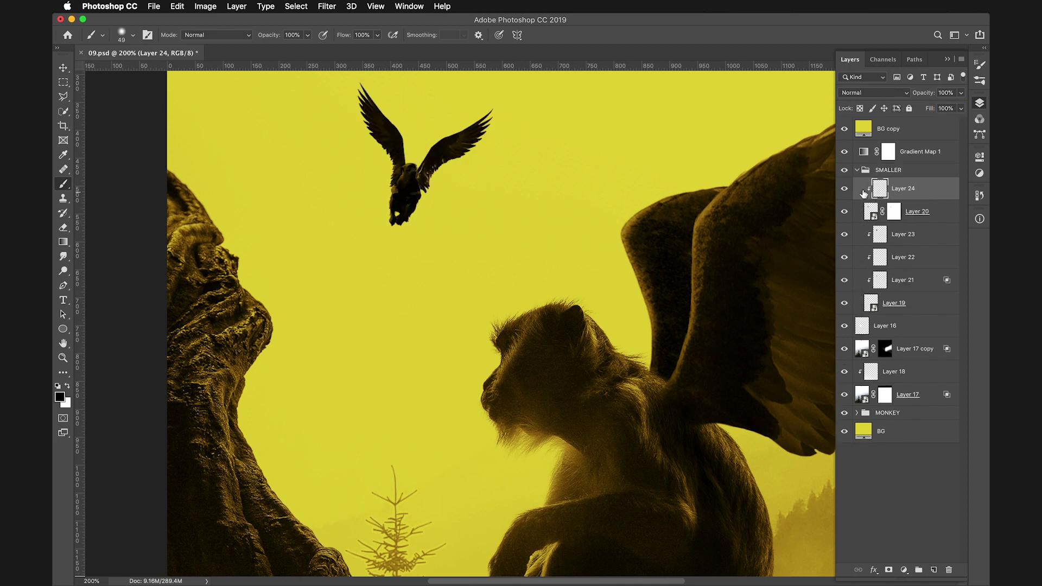
{"action": "key", "text": "Delete"}
- Add a Curves adjustment for the wings and a layer mask on the monkey layer
{"action": "left_click", "coordinate": [903, 570]}
{"action": "key", "text": "ctrl+0"}
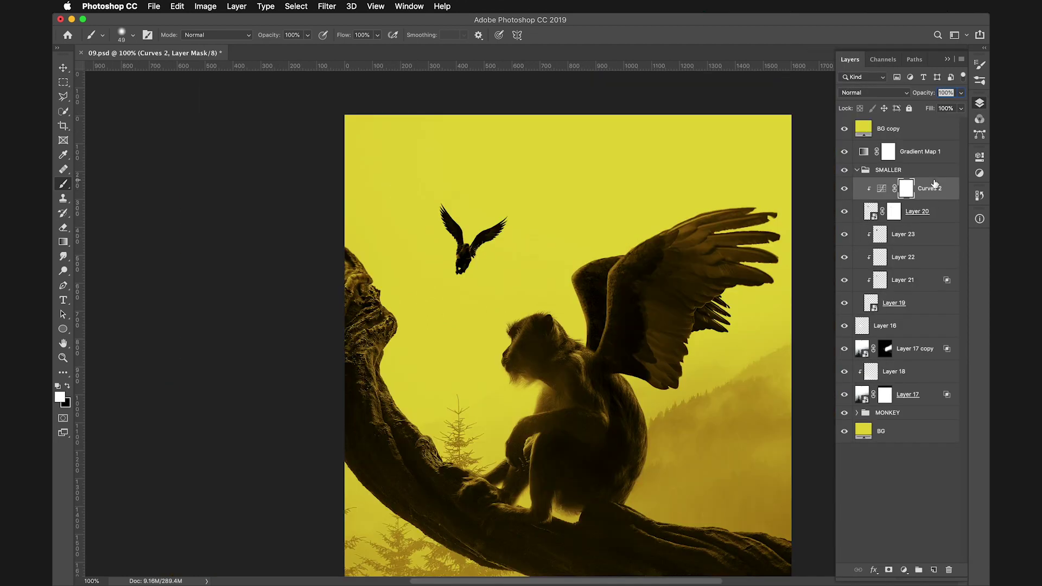
{"action": "key", "text": "m"}
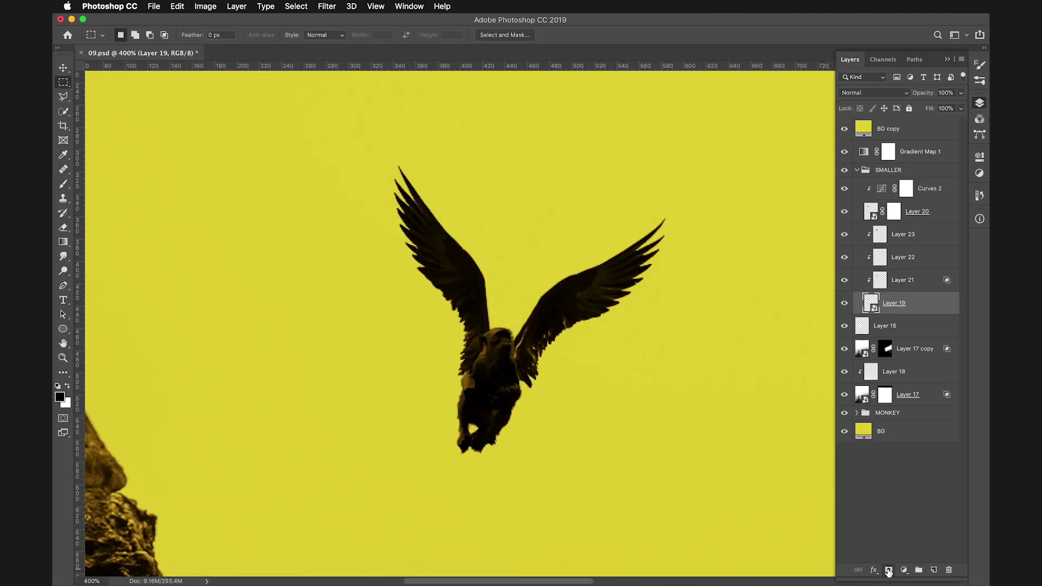
{"action": "left_click", "coordinate": [888, 570]}
{"action": "key", "text": "b"}
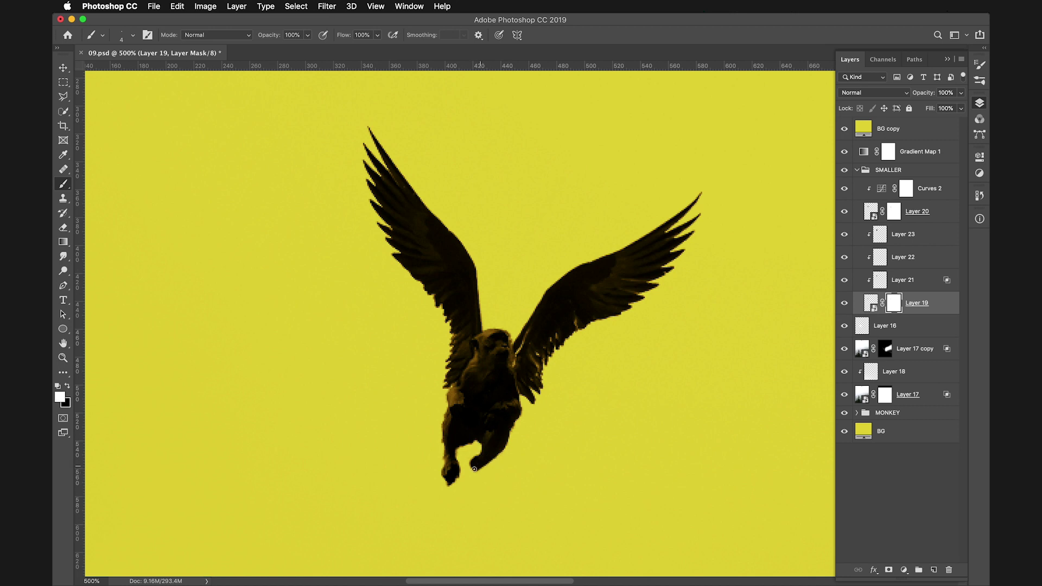
{"action": "left_click_drag", "start_coordinate": [482, 455], "coordinate": [483, 455]}
{"action": "key", "text": "ctrl+0"}
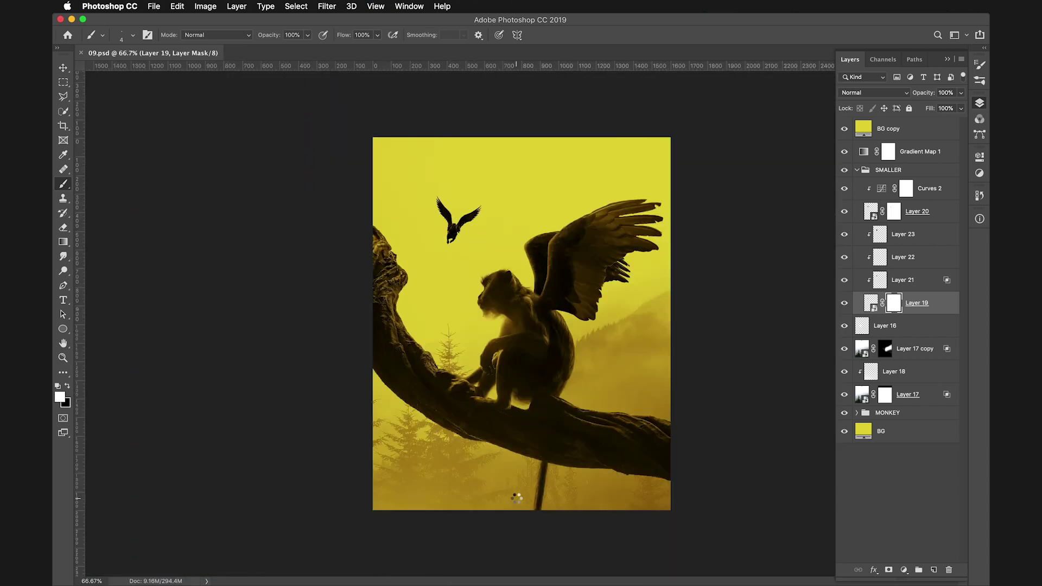
{"action": "key", "text": "ctrl+1"}
- Darken Layer 20 with two Curves adjustments, lowering the curve and moving the black point in
{"action": "left_click", "coordinate": [890, 169]}
{"action": "left_click", "coordinate": [857, 170]}
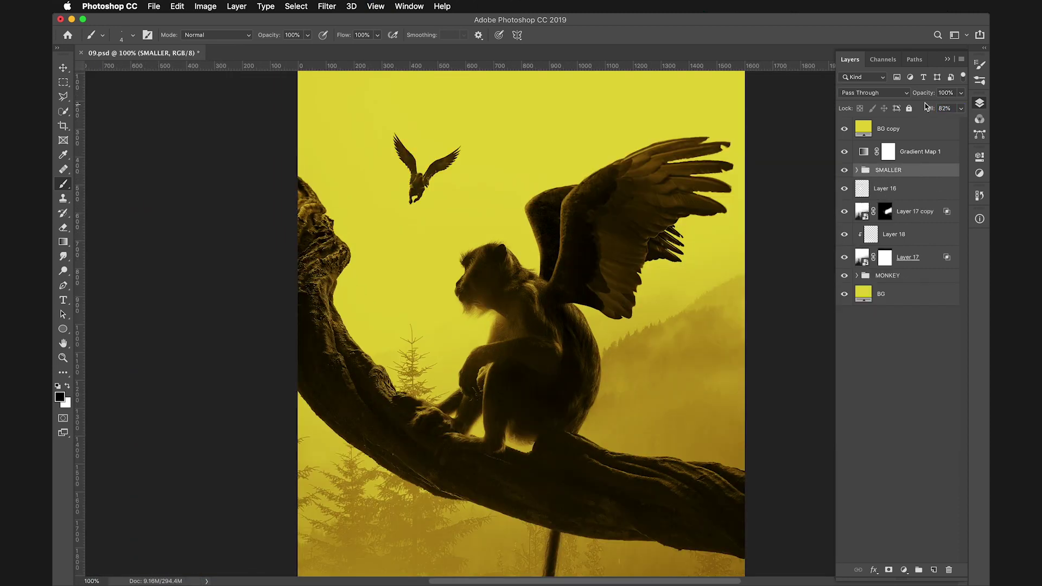
{"action": "key", "text": "ctrl+minus"}
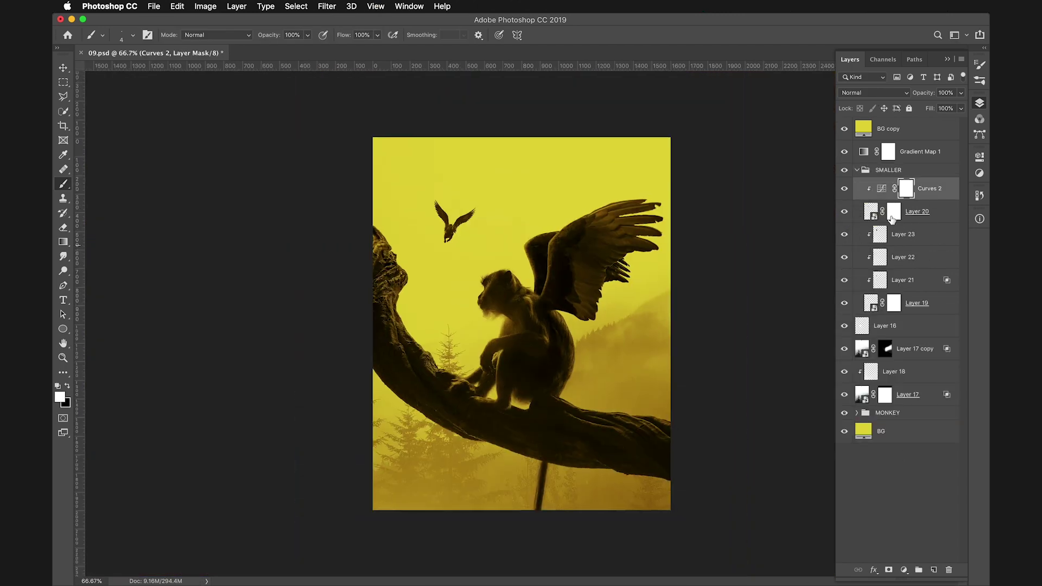
{"action": "left_click", "coordinate": [891, 219]}
{"action": "left_click", "coordinate": [903, 570]}
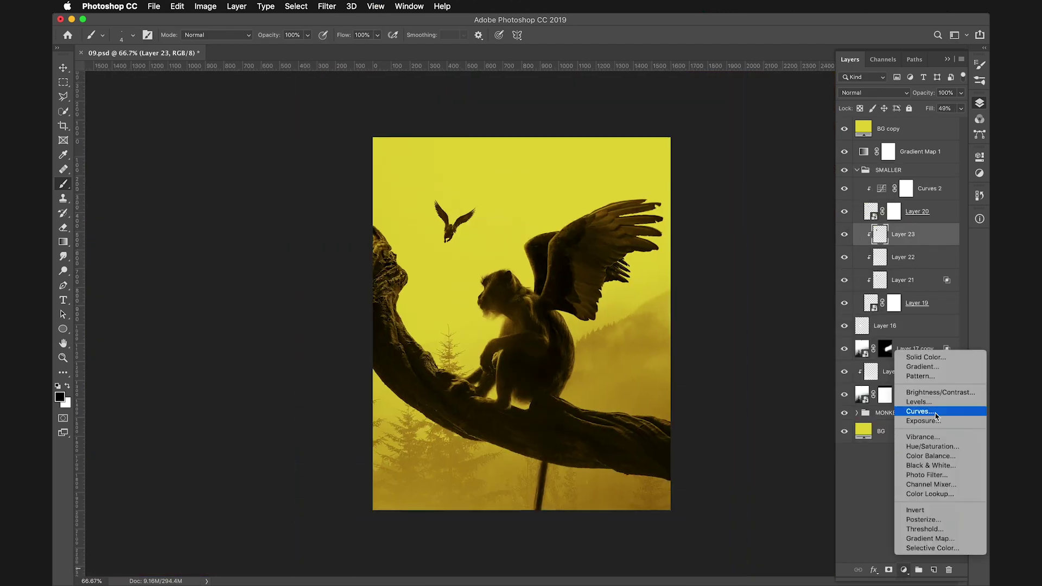
{"action": "left_click", "coordinate": [862, 414]}
{"action": "left_click_drag", "start_coordinate": [918, 153], "coordinate": [919, 159]}
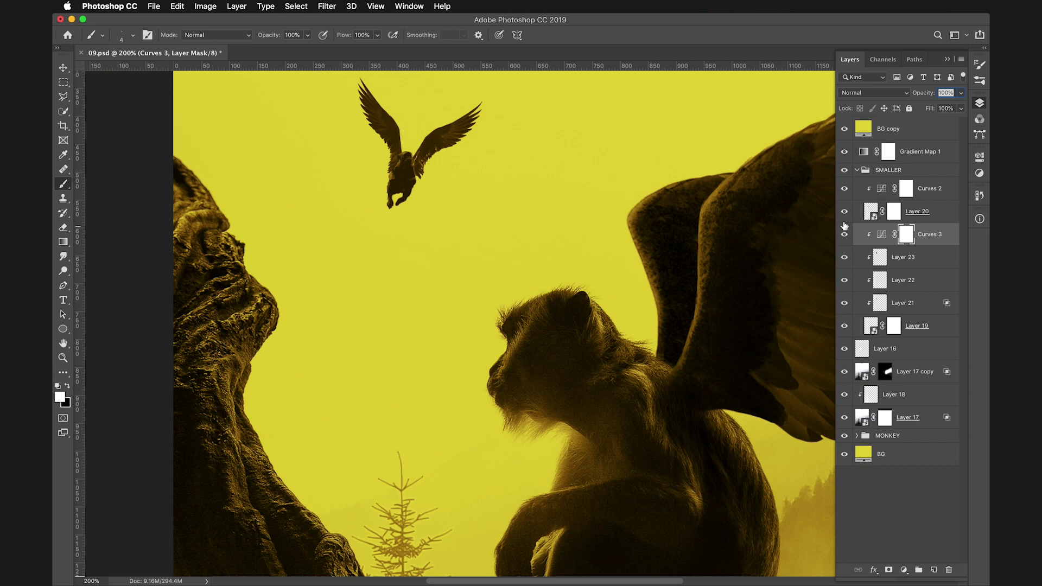
{"action": "left_click", "coordinate": [904, 570]}
{"action": "left_click", "coordinate": [868, 415]}
{"action": "left_click_drag", "start_coordinate": [840, 238], "coordinate": [870, 241]}
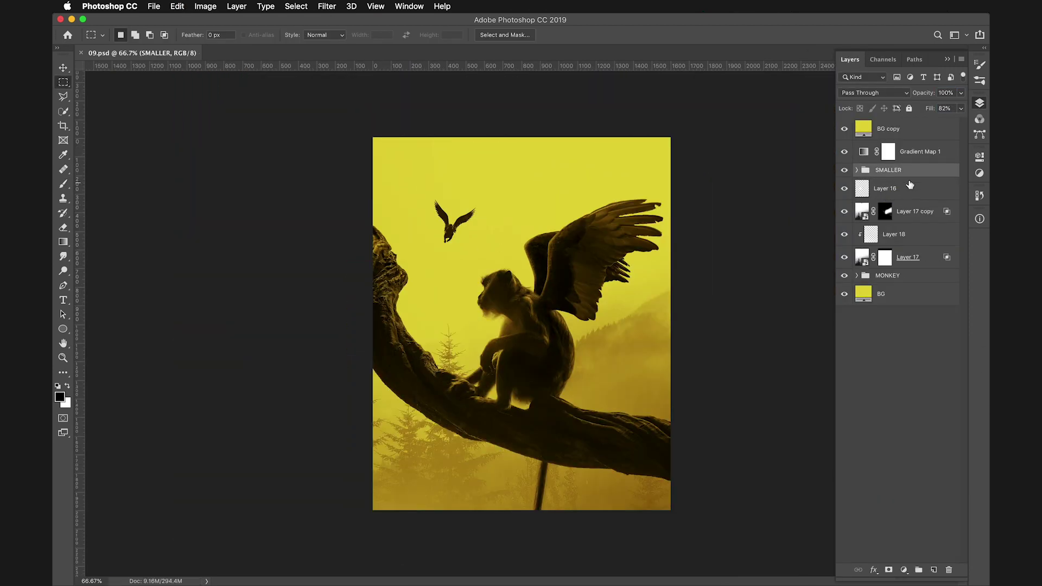
- Hide the yellow BG copy layer and switch to the hawk photo in Chrome
{"action": "left_click", "coordinate": [845, 129]}
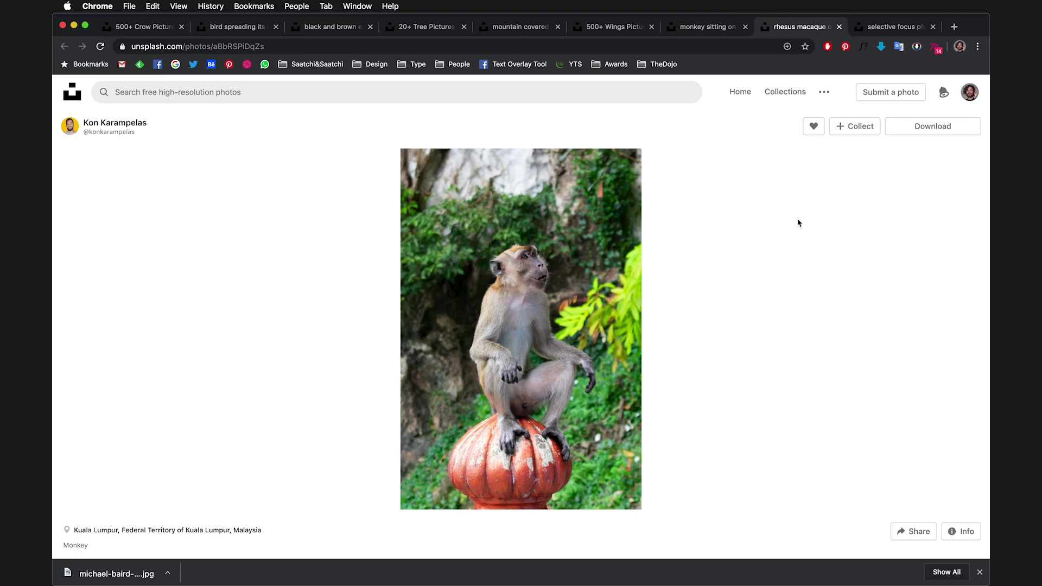
{"action": "scroll", "coordinate": [798, 221], "scroll_direction": "down", "scroll_amount": 10}
{"action": "scroll", "coordinate": [308, 349], "scroll_direction": "down", "scroll_amount": 10}
{"action": "scroll", "coordinate": [338, 337], "scroll_direction": "down", "scroll_amount": 5}
{"action": "key", "text": "ctrl+shift+Tab"}
{"action": "key", "text": "ctrl+shift+Tab"}
{"action": "key", "text": "ctrl+shift+Tab"}
{"action": "key", "text": "ctrl+Tab"}
{"action": "key", "text": "ctrl+Tab"}
- Copy the hawk photo, paste it into Photoshop and shrink it with Free Transform
{"action": "right_click", "coordinate": [559, 272]}
{"action": "key", "text": "Escape"}
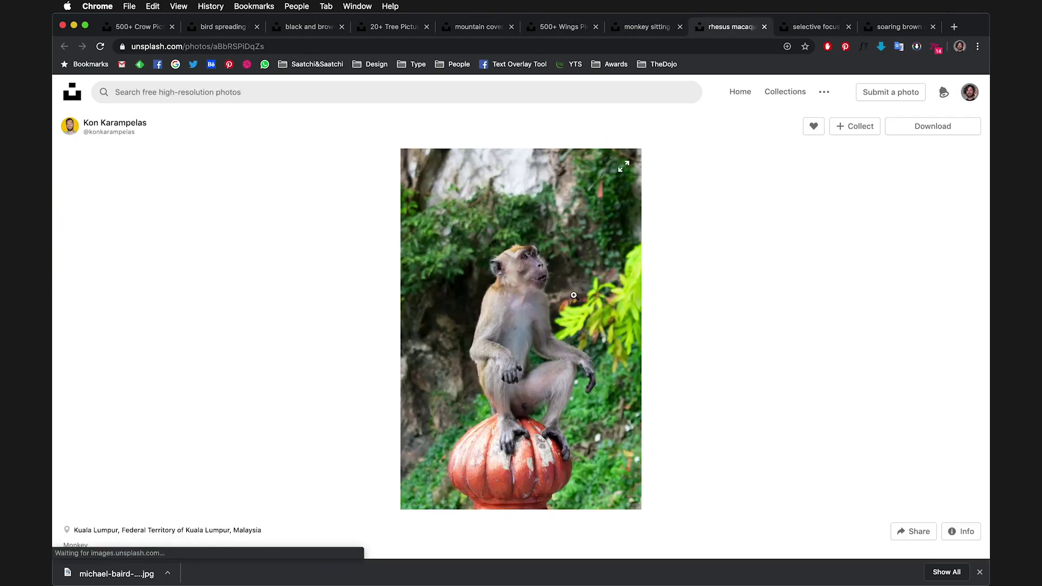
{"action": "key", "text": "ctrl+Tab"}
{"action": "key", "text": "ctrl+Tab"}
{"action": "key", "text": "super+Tab"}
{"action": "key", "text": "ctrl+t"}
{"action": "left_click_drag", "start_coordinate": [491, 161], "coordinate": [500, 143]}
{"action": "key", "text": "Return"}
- Move the hawk layer up and brighten its sky with a Levels adjustment
{"action": "key", "text": "ctrl+shift+bracketright"}
{"action": "key", "text": "ctrl+alt+l"}
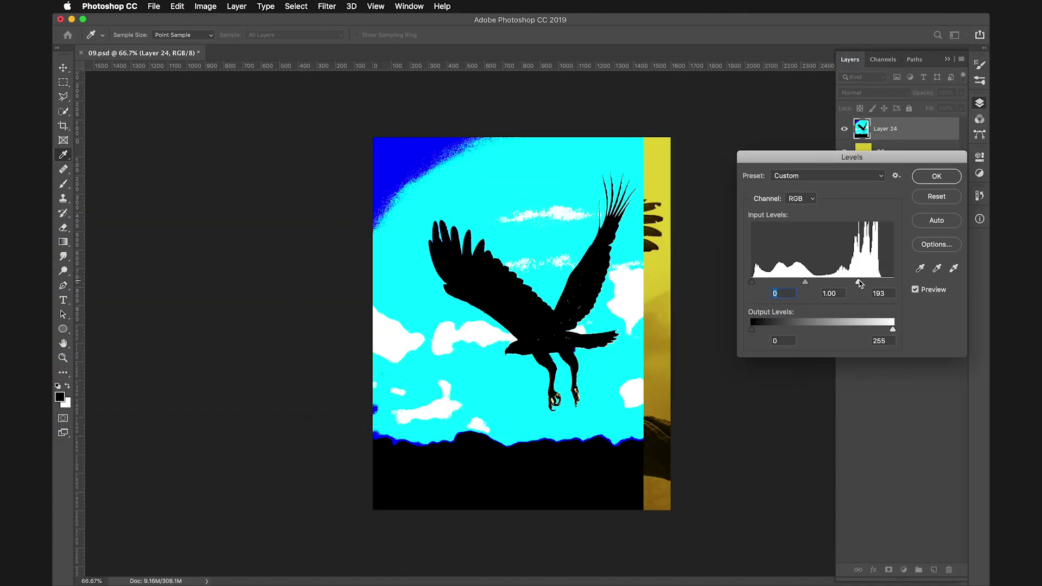
{"action": "left_click_drag", "start_coordinate": [872, 281], "coordinate": [811, 282]}
{"action": "key", "text": "Return"}
{"action": "left_click", "coordinate": [63, 111]}
- Lasso the hawk, mask the layer, and tighten the mask edge in Select and Mask
{"action": "left_click", "coordinate": [125, 121]}
{"action": "left_click", "coordinate": [63, 96]}
{"action": "left_click", "coordinate": [601, 172]}
{"action": "left_click", "coordinate": [888, 569]}
{"action": "double_click", "coordinate": [885, 128]}
{"action": "left_click", "coordinate": [914, 196]}
{"action": "key", "text": "b"}
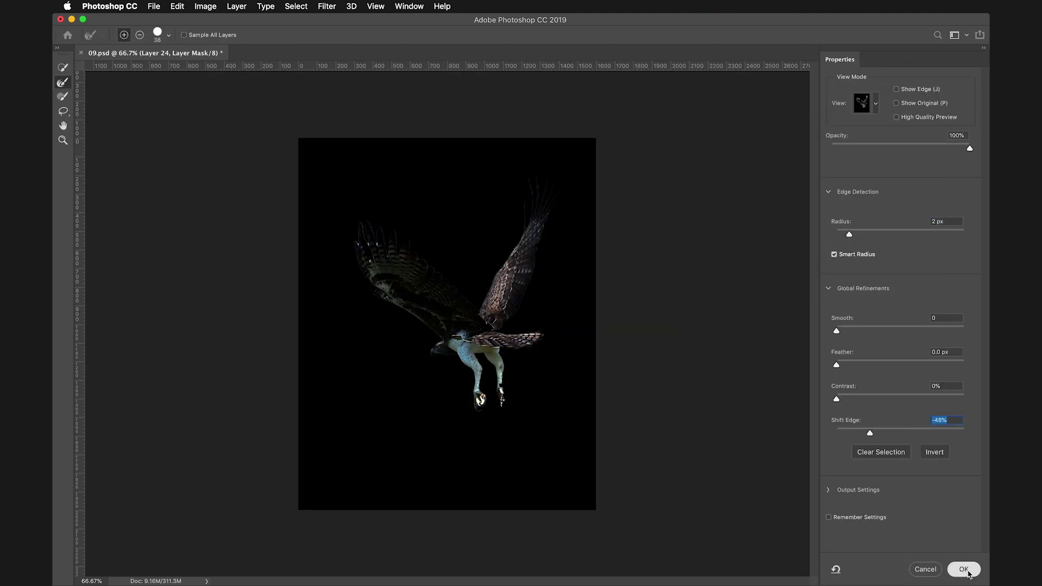
{"action": "left_click", "coordinate": [963, 569]}
- Apply the mask, move the hawk below Gradient Map 1, and place it beside the flying monkey
{"action": "right_click", "coordinate": [885, 129]}
{"action": "left_click", "coordinate": [803, 156]}
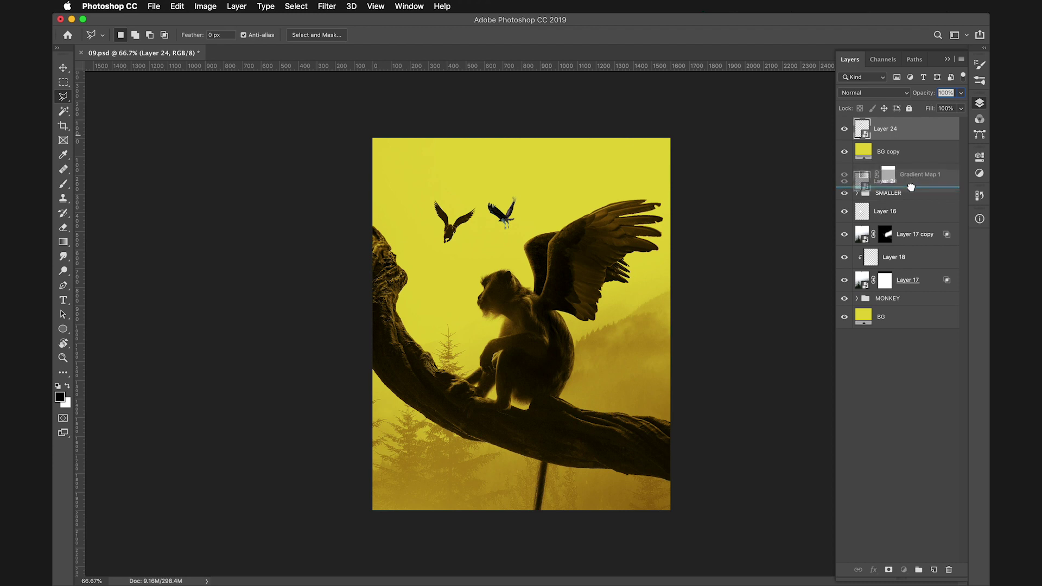
{"action": "left_click_drag", "start_coordinate": [911, 187], "coordinate": [911, 187]}
{"action": "left_click_drag", "start_coordinate": [502, 215], "coordinate": [420, 205]}
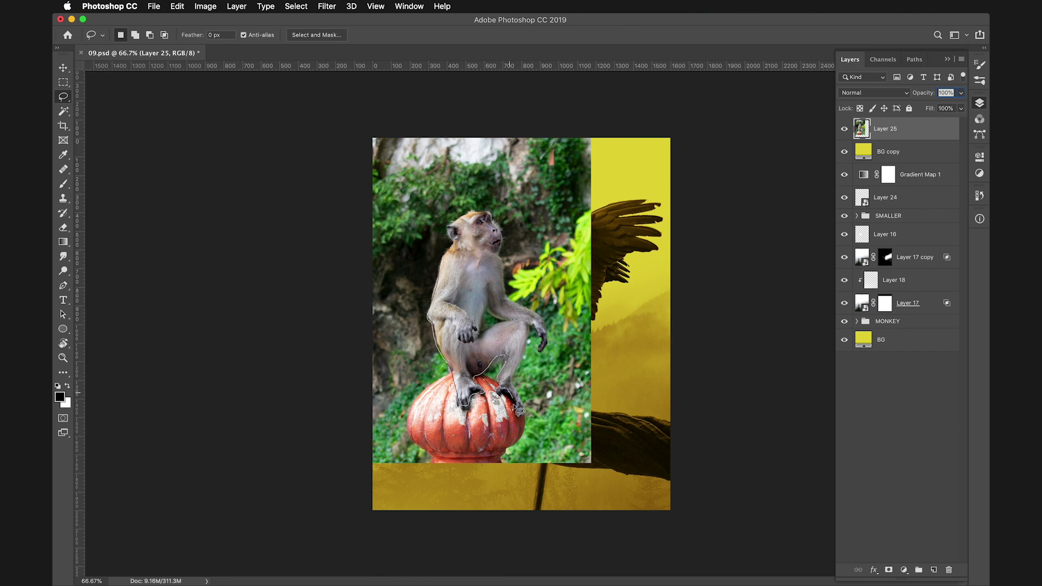
- Mask the macaque photo, convert it to a Smart Object, and move it below the bird layer
{"action": "left_click", "coordinate": [888, 569]}
{"action": "right_click", "coordinate": [923, 129]}
{"action": "left_click", "coordinate": [814, 249]}
{"action": "left_click_drag", "start_coordinate": [928, 200], "coordinate": [927, 212]}
- Flip the macaque horizontally and shrink it to a tiny size over the small bird
{"action": "key", "text": "super+t"}
{"action": "right_click", "coordinate": [488, 286]}
{"action": "left_click", "coordinate": [512, 421]}
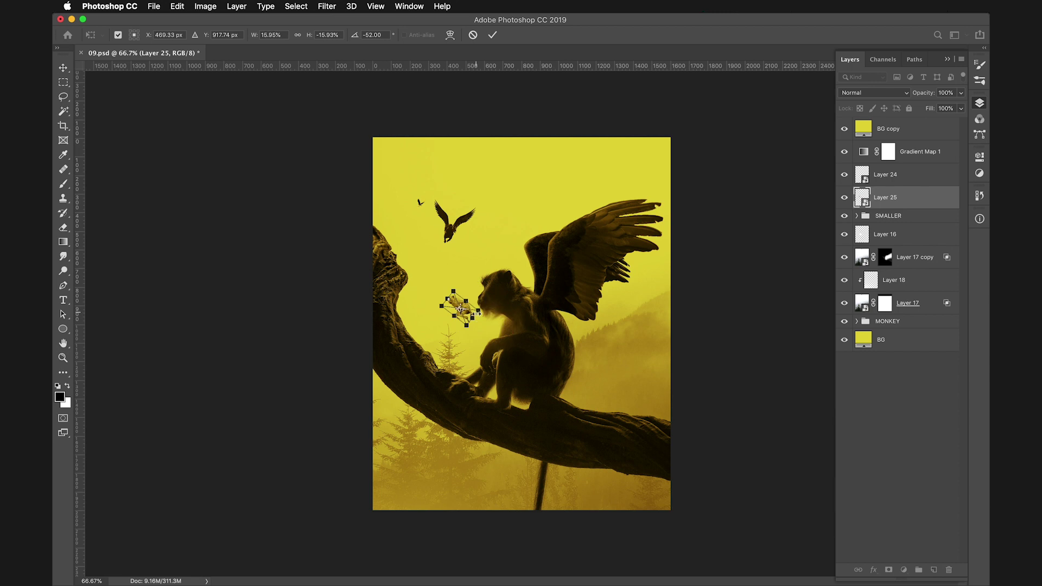
{"action": "key", "text": "super+plus"}
{"action": "key", "text": "super+plus"}
{"action": "left_click_drag", "start_coordinate": [521, 304], "coordinate": [491, 228]}
{"action": "key", "text": "Return"}
- Stack the tiny monkey above the bird and add a new layer clipped to it
{"action": "key", "text": "super+bracketright"}
{"action": "key", "text": "alt+bracketleft"}
{"action": "key", "text": "super+t"}
{"action": "key", "text": "Return"}
{"action": "key", "text": "m"}
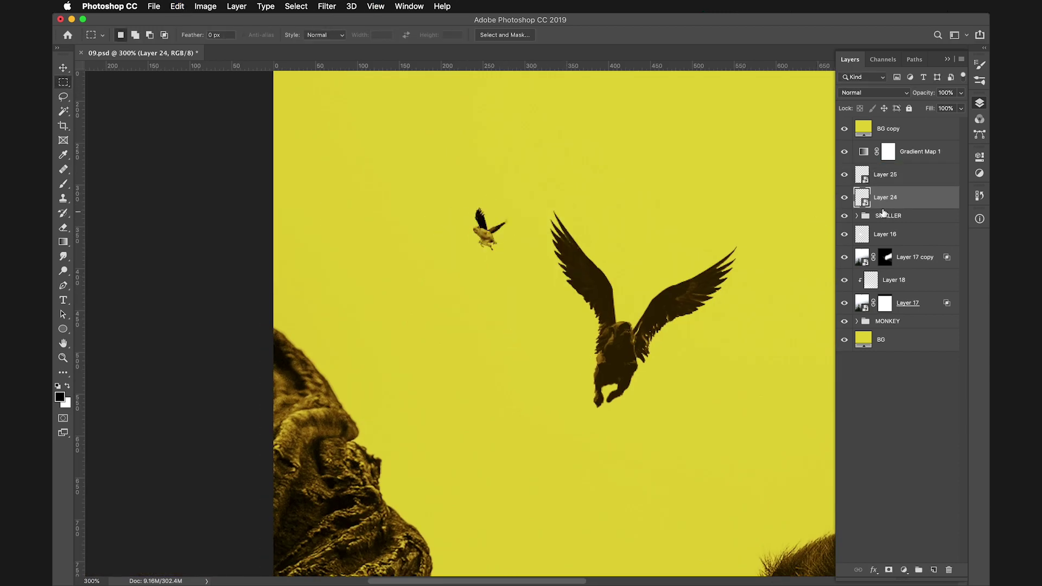
{"action": "key", "text": "alt+bracketright"}
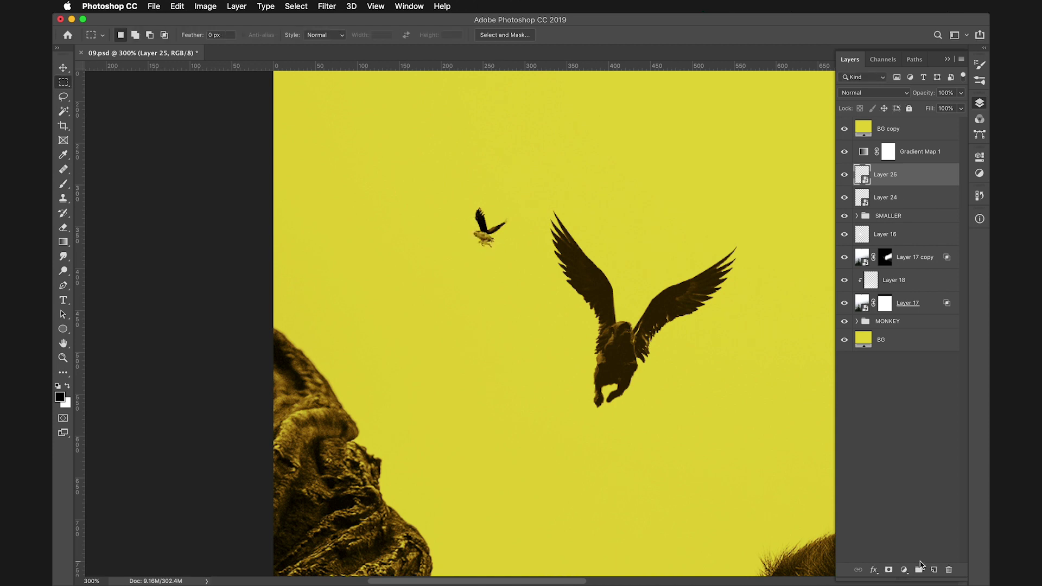
{"action": "key", "text": "super+alt+shift+n"}
{"action": "key", "text": "super+alt+g"}
{"action": "key", "text": "b"}
{"action": "double_click", "coordinate": [937, 175]}
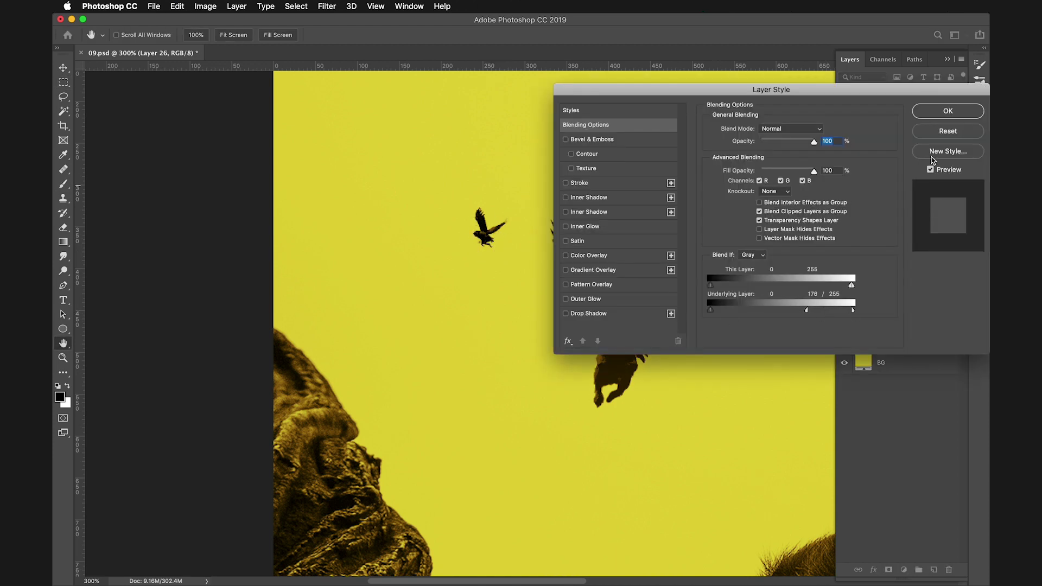
{"action": "key", "text": "Return"}
- Group the tiny monkey and bird as SMALLEST with fill set to 71%
{"action": "key", "text": "super+minus"}
{"action": "key", "text": "super+g"}
{"action": "double_click", "coordinate": [881, 170]}
{"action": "type", "text": "SMA"}
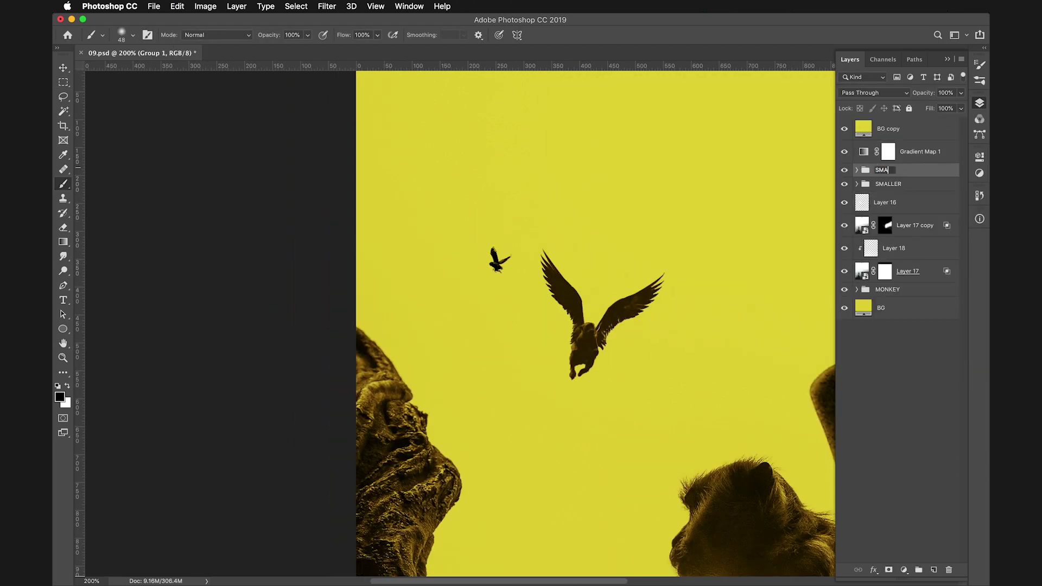
{"action": "type", "text": "71"}
{"action": "key", "text": "Return"}
{"action": "key", "text": "super+minus"}
{"action": "key", "text": "super+minus"}
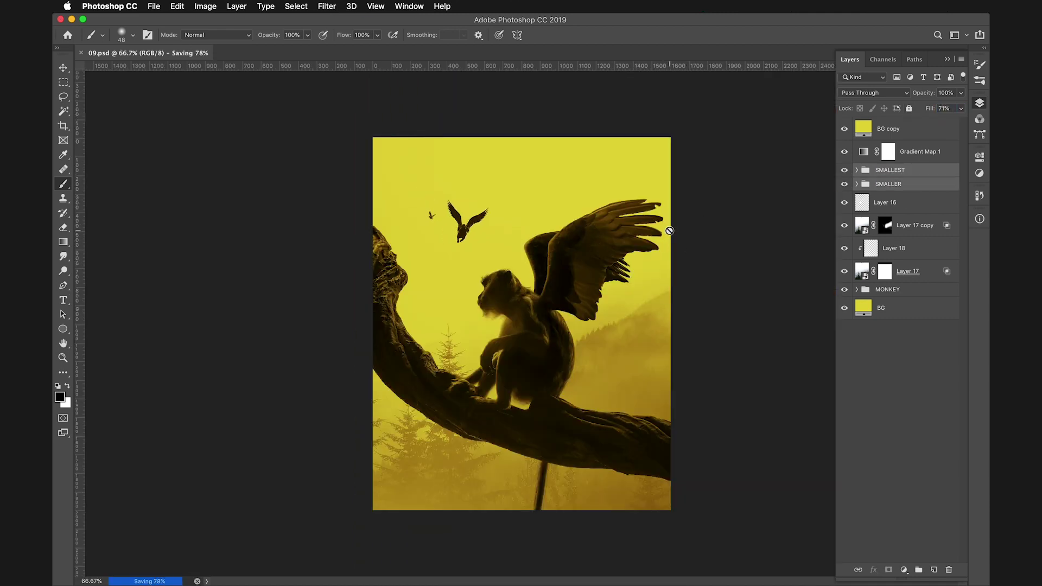
- Nudge Layer 16 slightly left and expand the MONKEY group to check Layer 1
{"action": "left_click", "coordinate": [922, 206]}
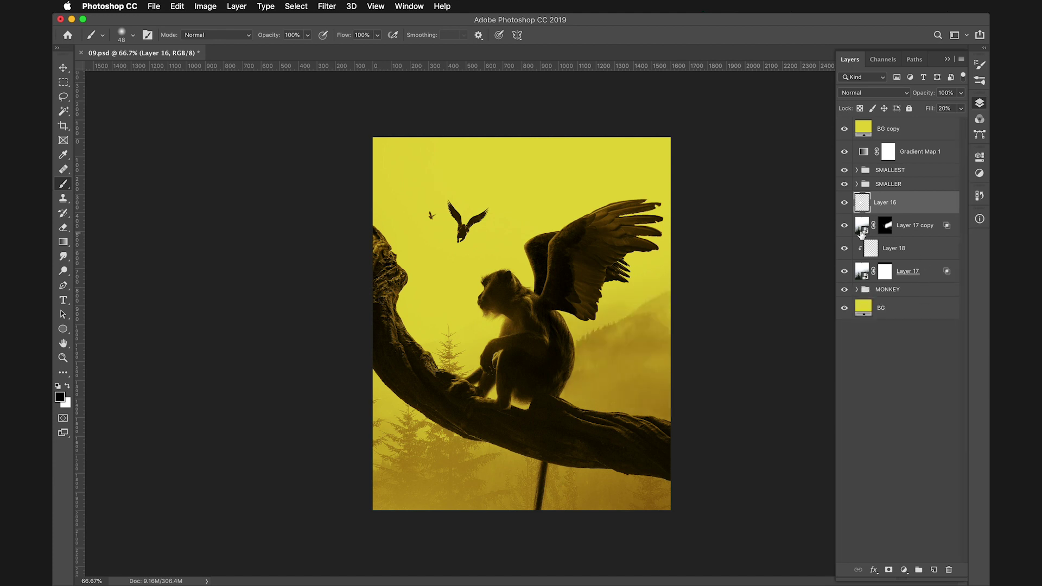
{"action": "left_click_drag", "start_coordinate": [745, 339], "coordinate": [734, 340]}
{"action": "left_click", "coordinate": [856, 289]}
{"action": "scroll", "coordinate": [917, 460], "scroll_direction": "down", "scroll_amount": 3}
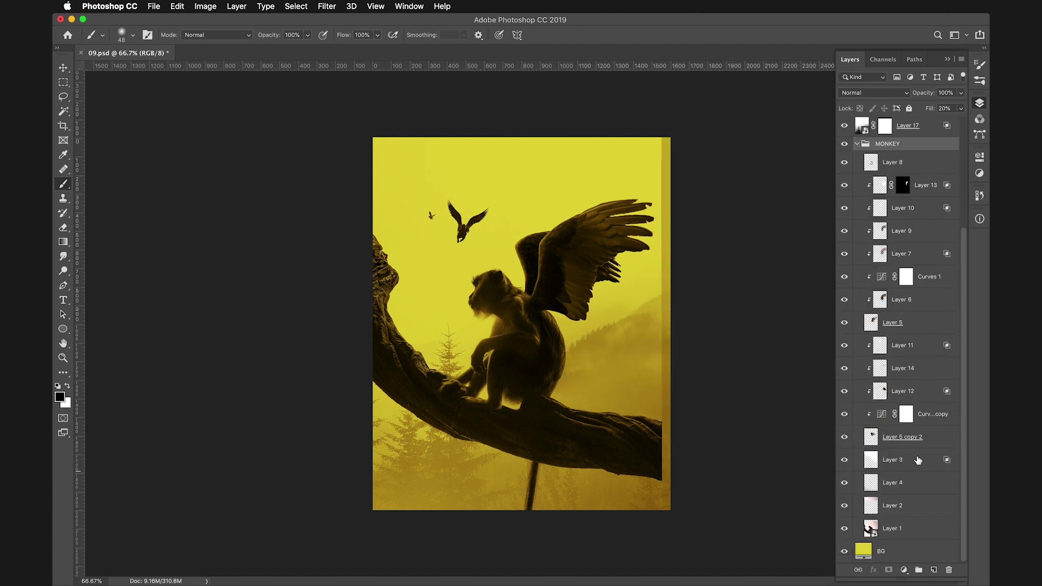
{"action": "left_click", "coordinate": [845, 528]}
- Select the branch photo Layer 1 and copy its lower-right strip to a new layer
{"action": "left_click", "coordinate": [870, 459]}
{"action": "key", "text": "super+t"}
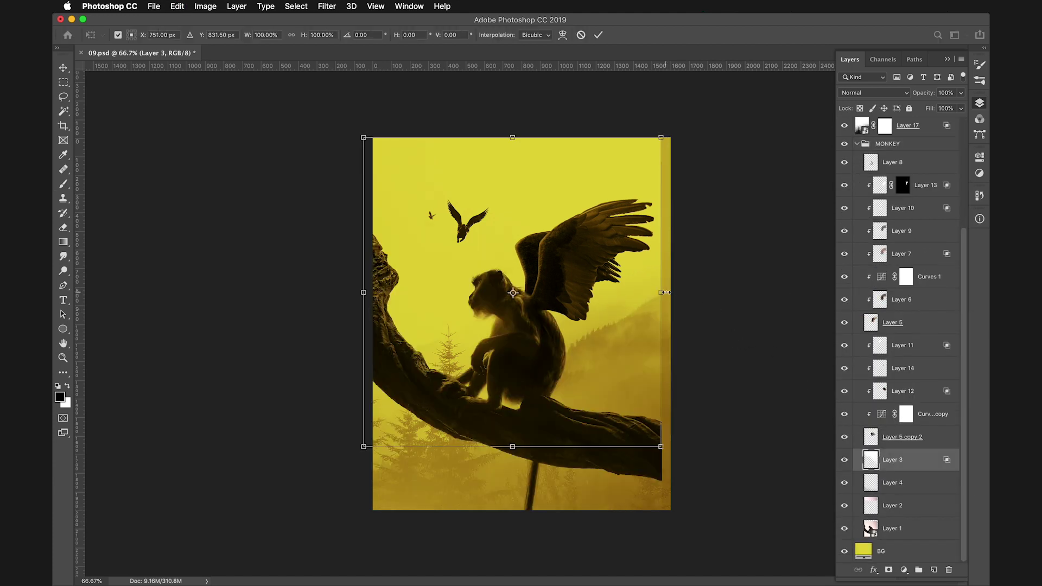
{"action": "key", "text": "Escape"}
{"action": "left_click", "coordinate": [873, 507]}
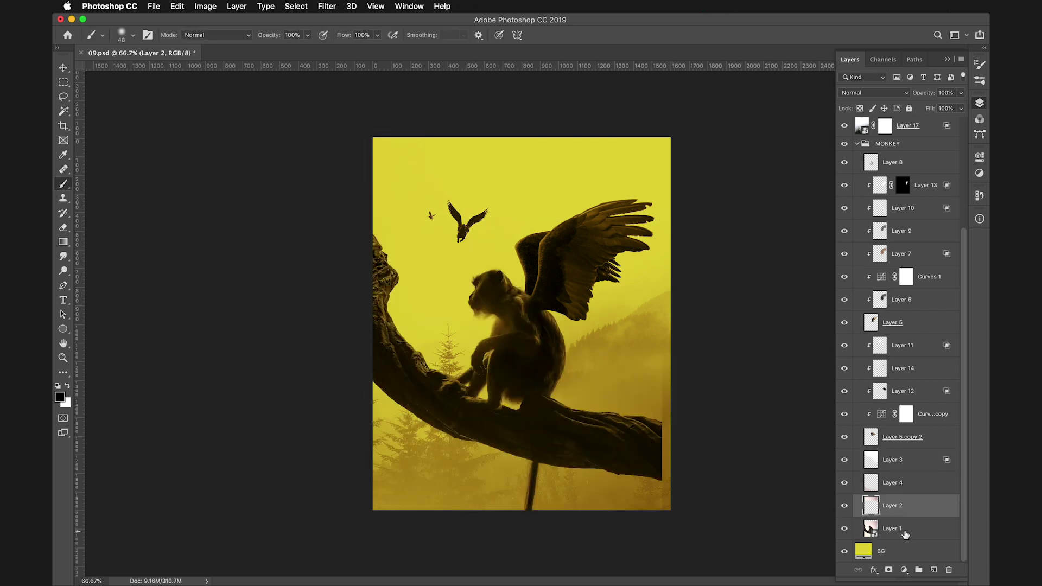
{"action": "left_click", "coordinate": [922, 527]}
{"action": "key", "text": "m"}
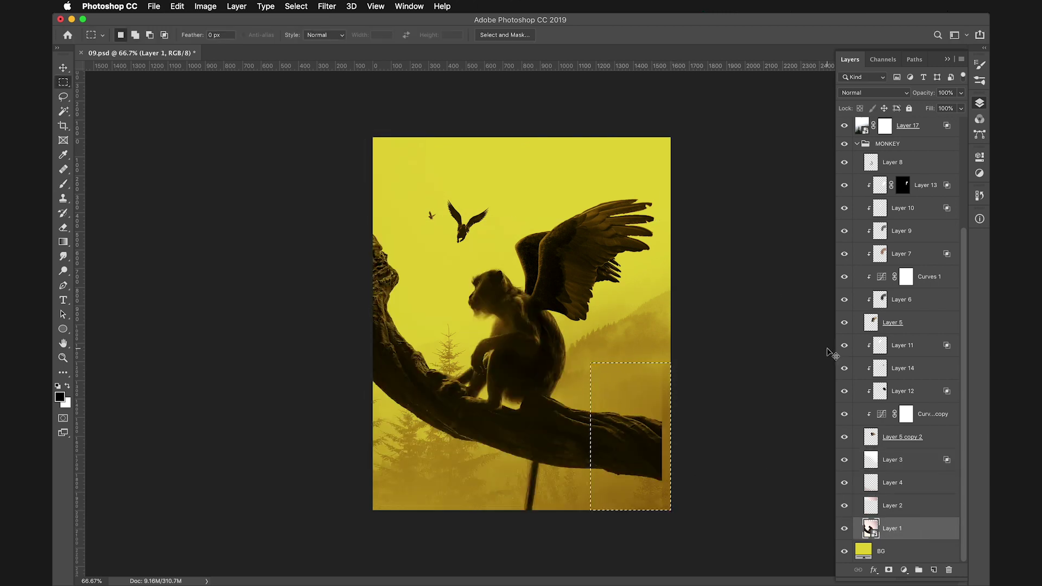
{"action": "key", "text": "super+j"}
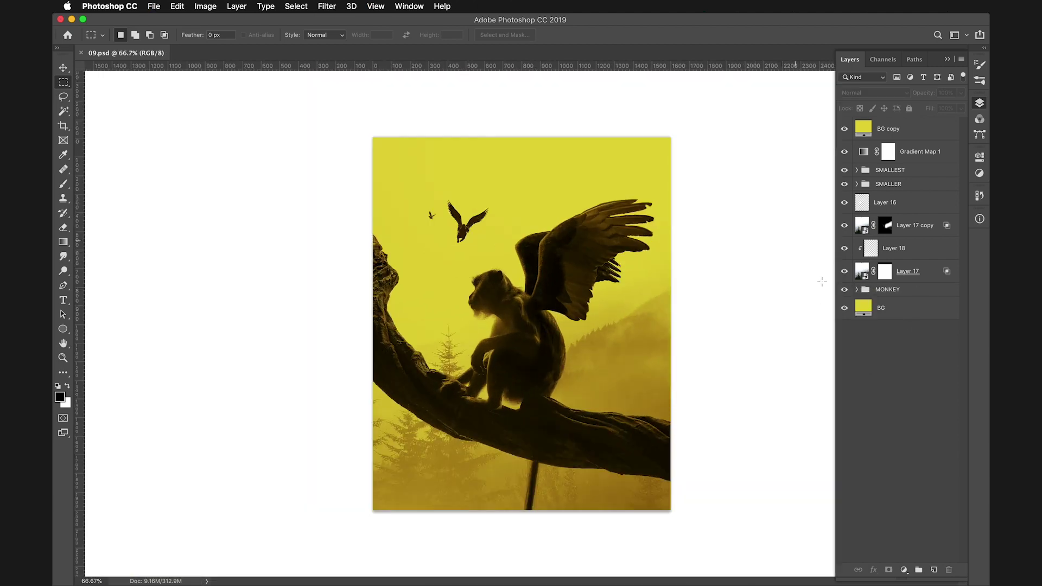
- Stamp all visible layers, apply Unsharp Mask, and add a black mask for painting white
{"action": "key", "text": "super+alt+shift+e"}
{"action": "key", "text": "super+1"}
{"action": "left_click", "coordinate": [326, 6]}
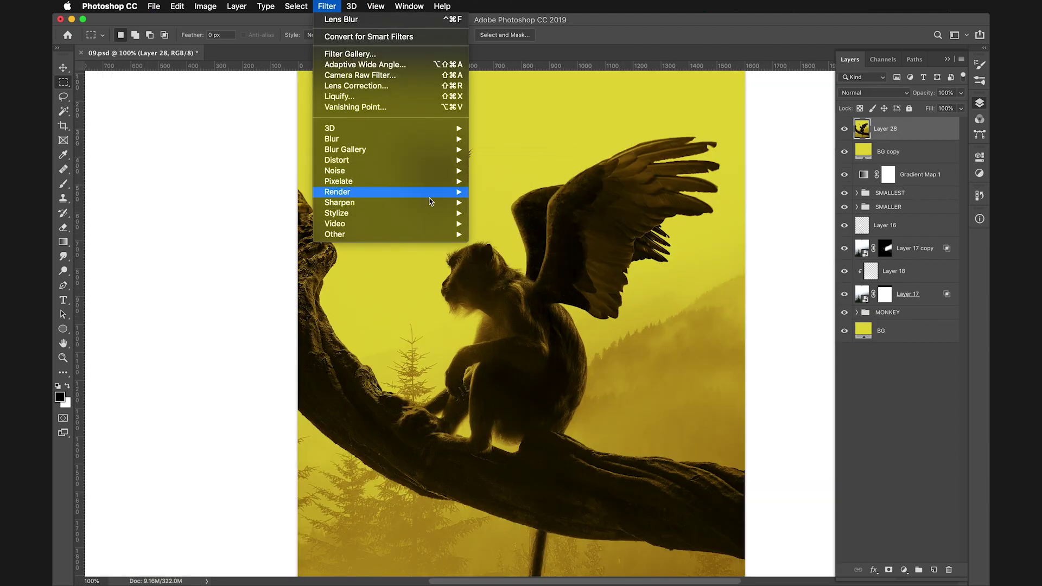
{"action": "left_click", "coordinate": [510, 271]}
{"action": "key", "text": "super+1"}
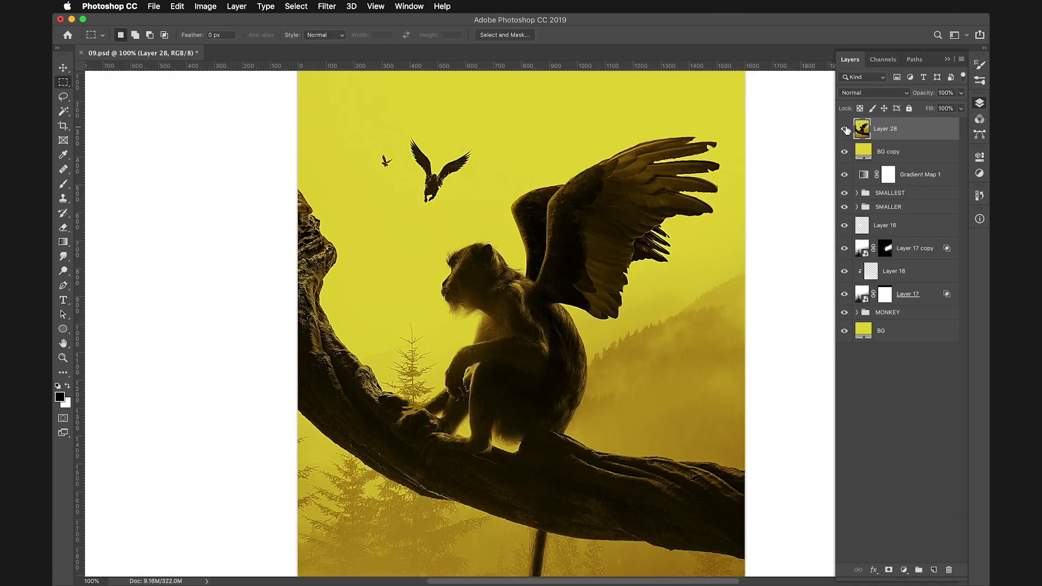
{"action": "key", "text": "b"}
{"action": "key", "text": "x"}
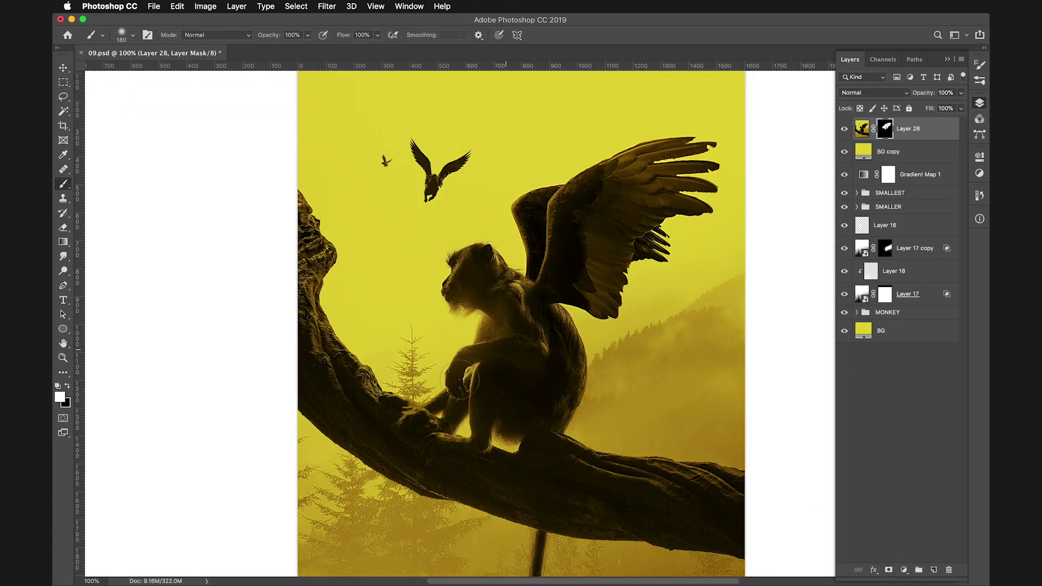